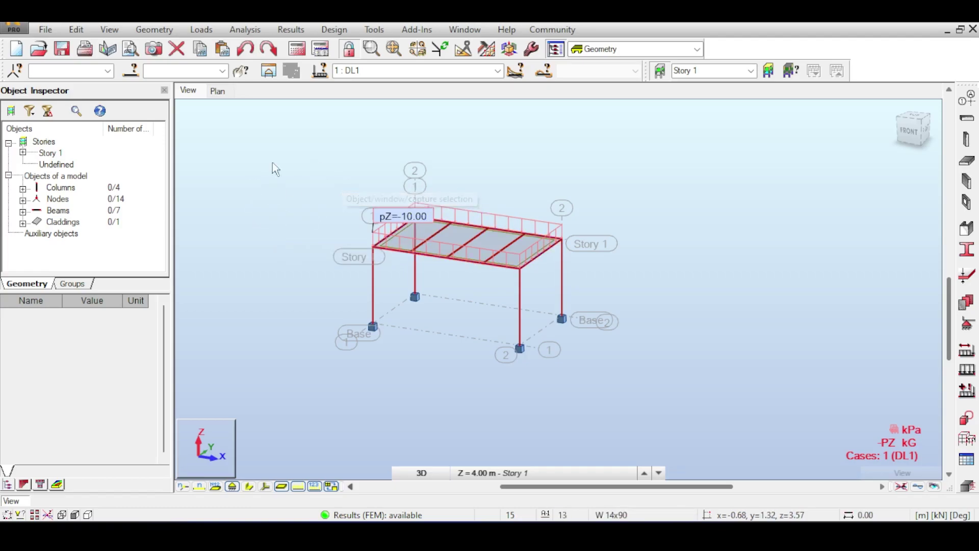
- Box-select the whole frame structure, then clear the selection
{"action": "left_click_drag", "start_coordinate": [255, 132], "coordinate": [684, 445]}
{"action": "left_click", "coordinate": [689, 380]}
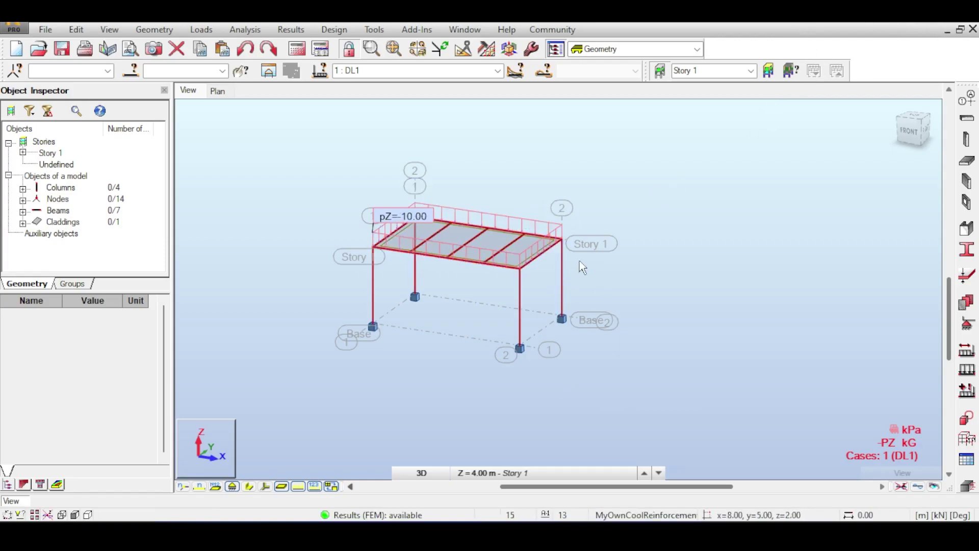
{"action": "scroll", "coordinate": [641, 165], "scroll_direction": "up", "scroll_amount": 1}
{"action": "scroll", "coordinate": [658, 151], "scroll_direction": "down", "scroll_amount": 1}
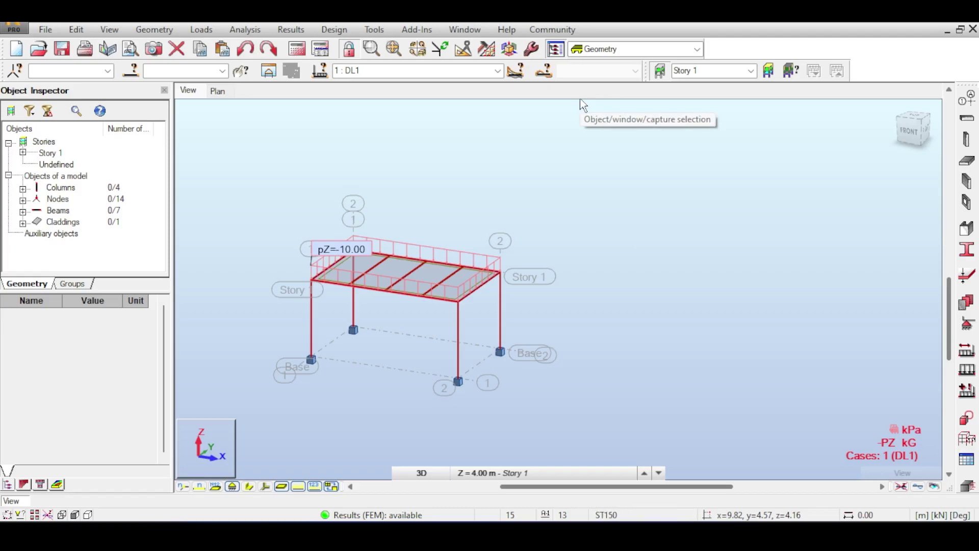
- Review the steel design code and its partial factors in Job Preferences
{"action": "left_click", "coordinate": [373, 29]}
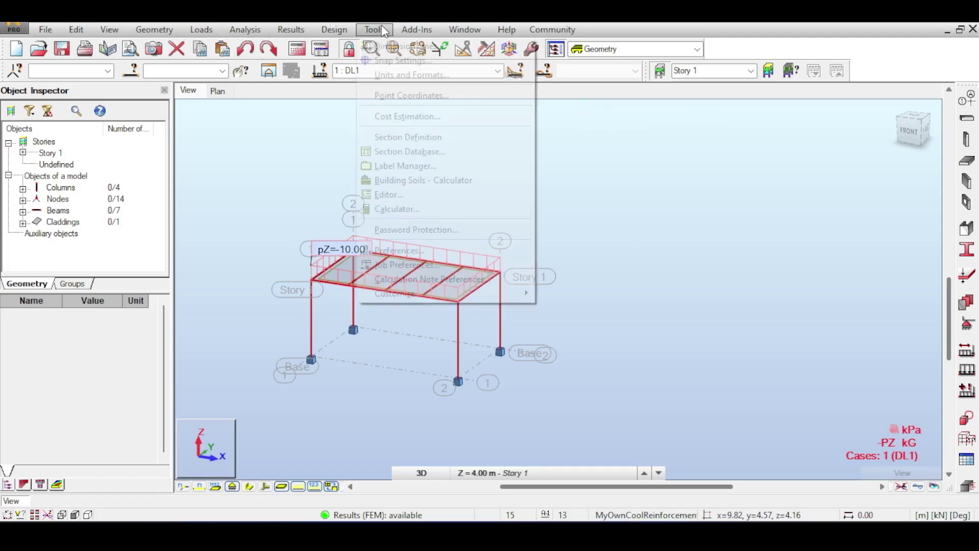
{"action": "left_click", "coordinate": [400, 263]}
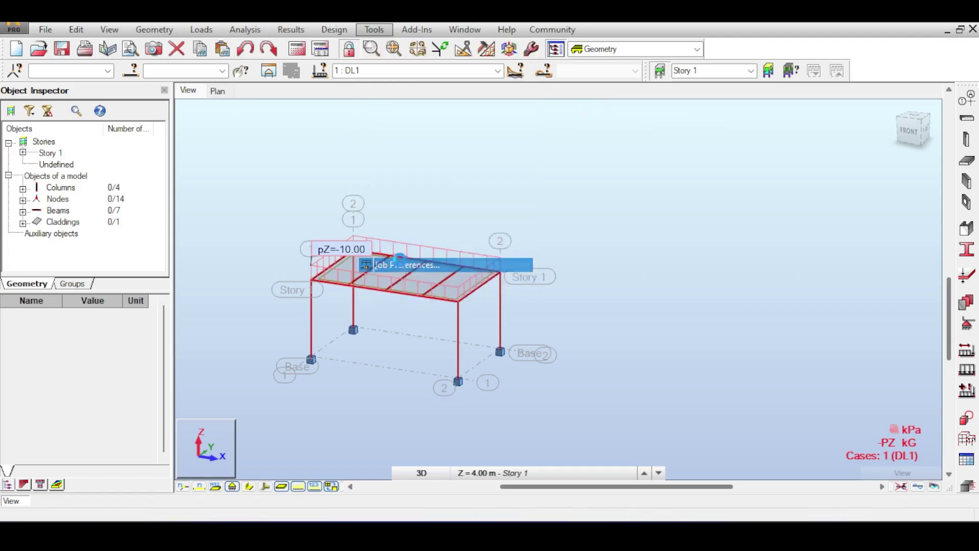
{"action": "left_click", "coordinate": [313, 229]}
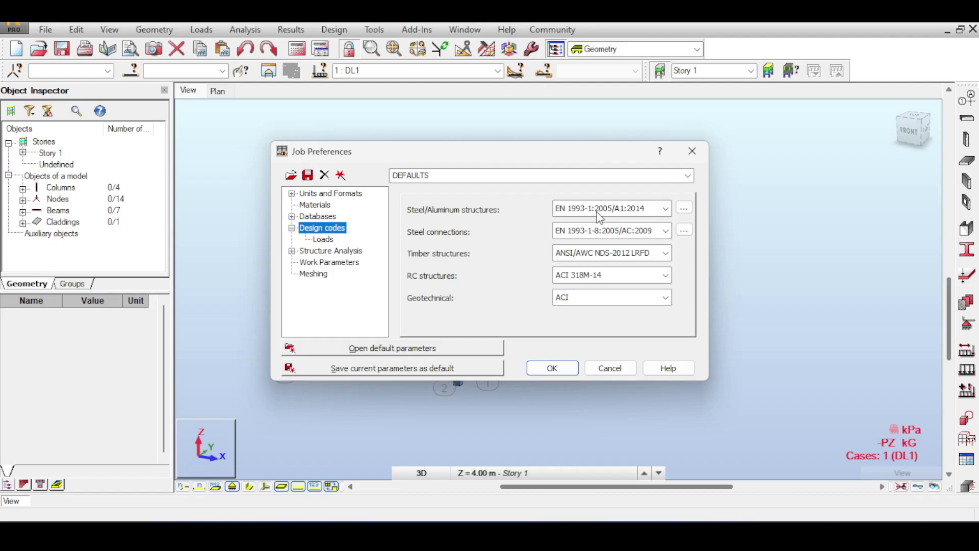
{"action": "left_click", "coordinate": [633, 213]}
{"action": "left_click", "coordinate": [634, 212]}
{"action": "left_click", "coordinate": [659, 212]}
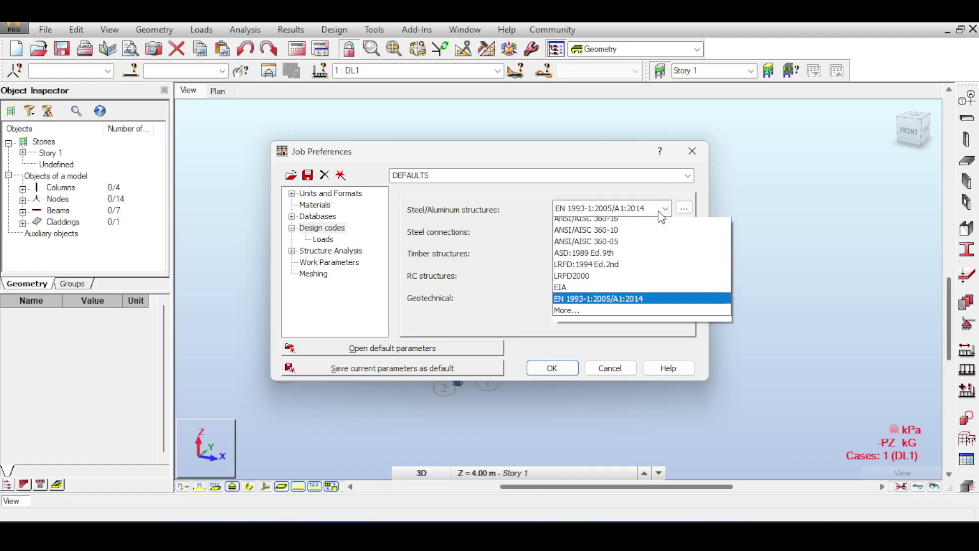
{"action": "left_click", "coordinate": [649, 208]}
{"action": "left_click", "coordinate": [684, 208]}
- Inspect the design code list configuration and load code settings, then accept Job Preferences
{"action": "left_click", "coordinate": [645, 395]}
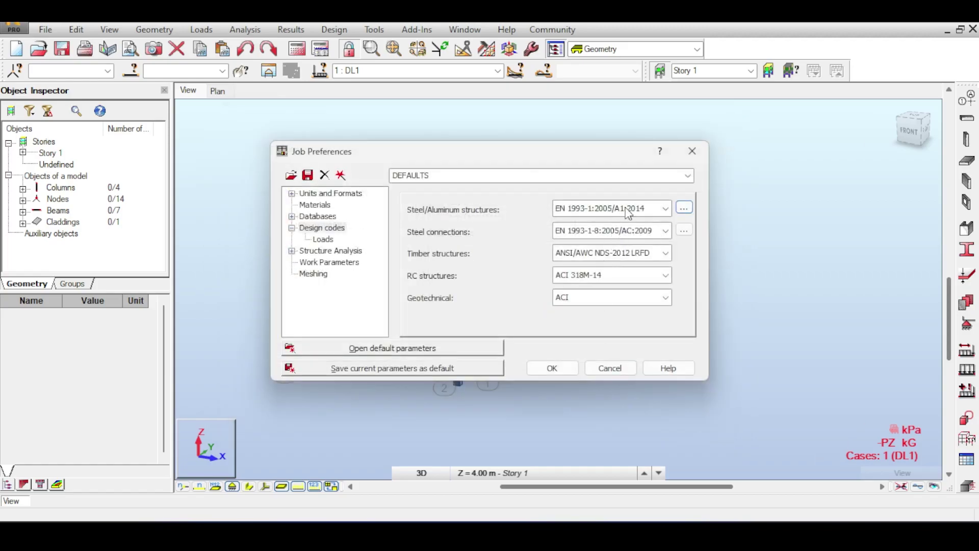
{"action": "left_click", "coordinate": [638, 209]}
{"action": "left_click", "coordinate": [597, 315]}
{"action": "scroll", "coordinate": [374, 249], "scroll_direction": "down", "scroll_amount": 10}
{"action": "left_click", "coordinate": [359, 293]}
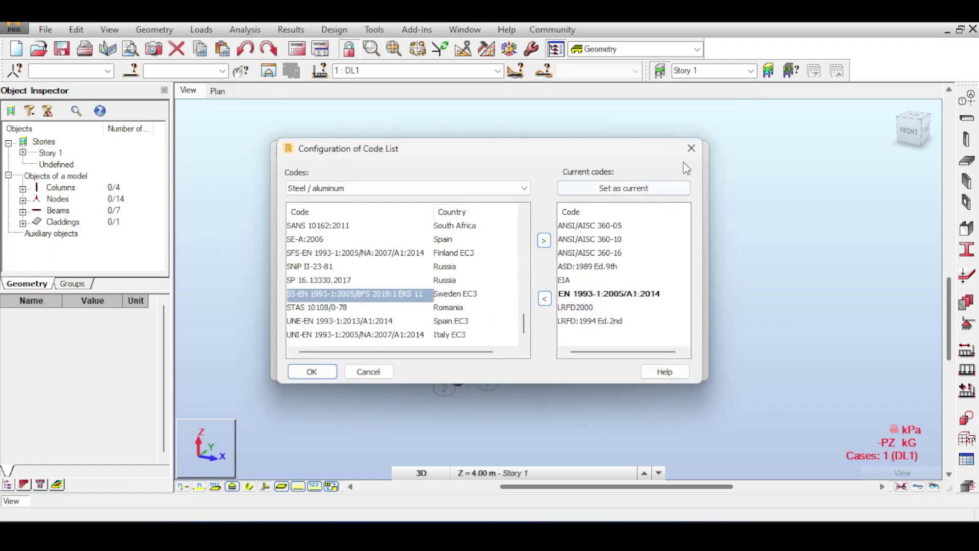
{"action": "left_click", "coordinate": [691, 149]}
{"action": "left_click", "coordinate": [329, 239]}
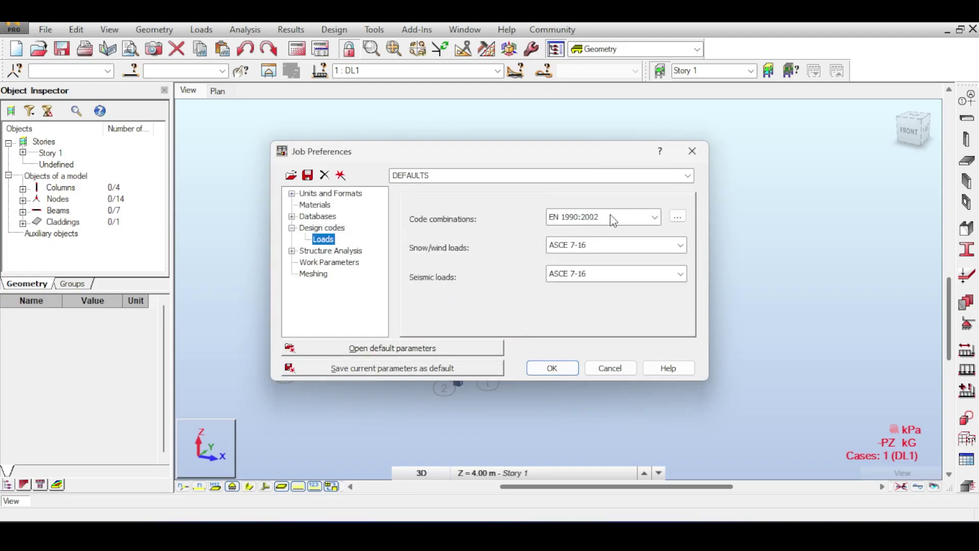
{"action": "left_click", "coordinate": [552, 367]}
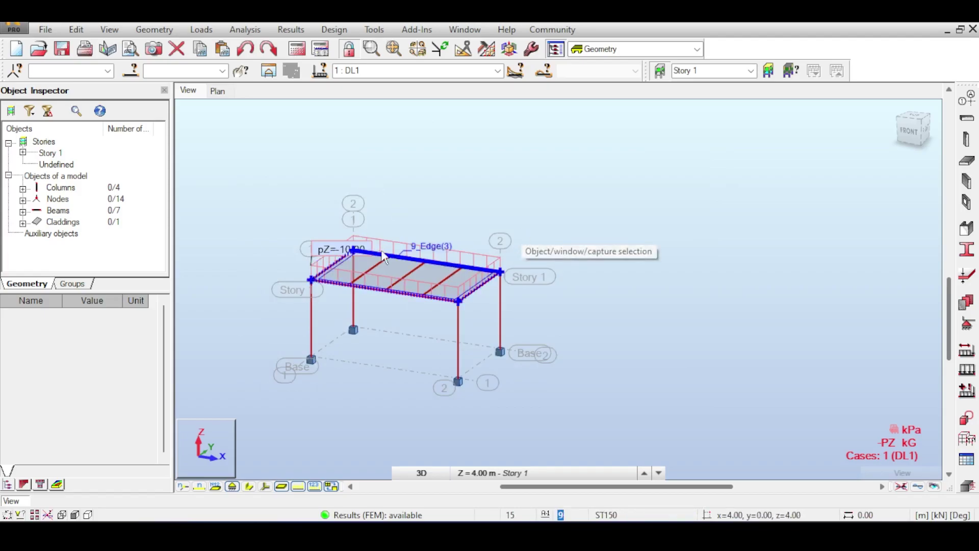
- Check the current load case and pan the frame view
{"action": "left_click", "coordinate": [497, 71]}
{"action": "left_click", "coordinate": [436, 105]}
{"action": "middle_click_drag", "start_coordinate": [446, 164], "coordinate": [443, 196]}
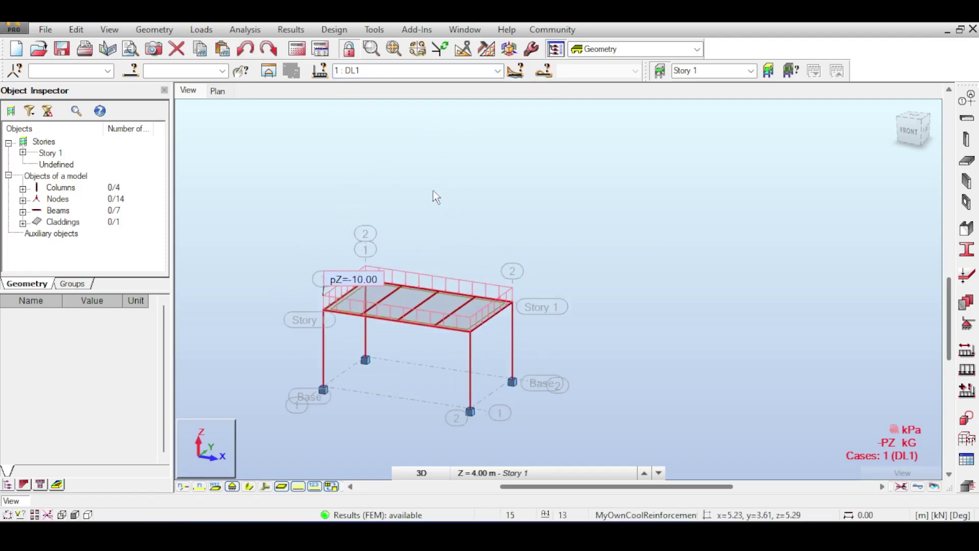
- Accept Full automatic EN 1990:2002 combinations after reviewing More options, then run calculations
{"action": "left_click", "coordinate": [284, 31]}
{"action": "mouse_move", "coordinate": [206, 29]}
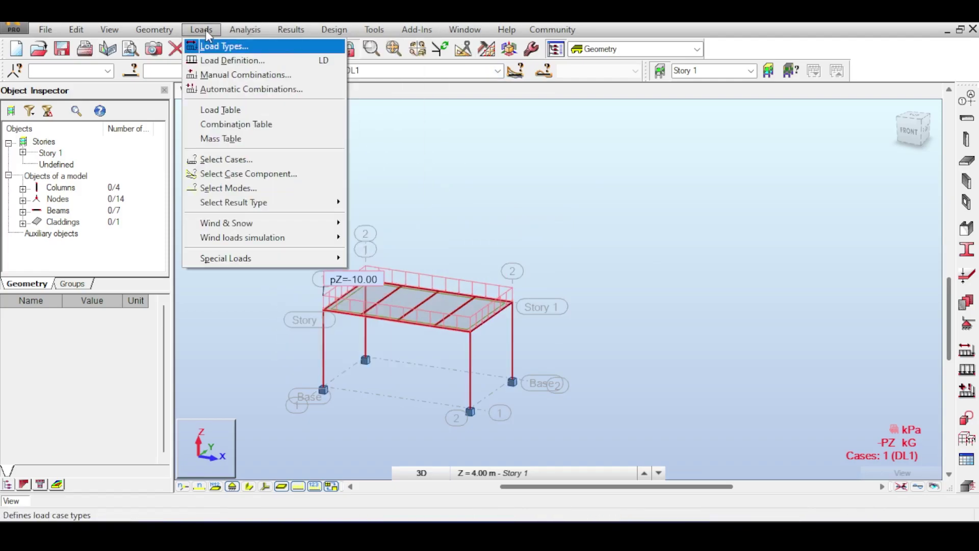
{"action": "left_click", "coordinate": [221, 88]}
{"action": "left_click", "coordinate": [387, 220]}
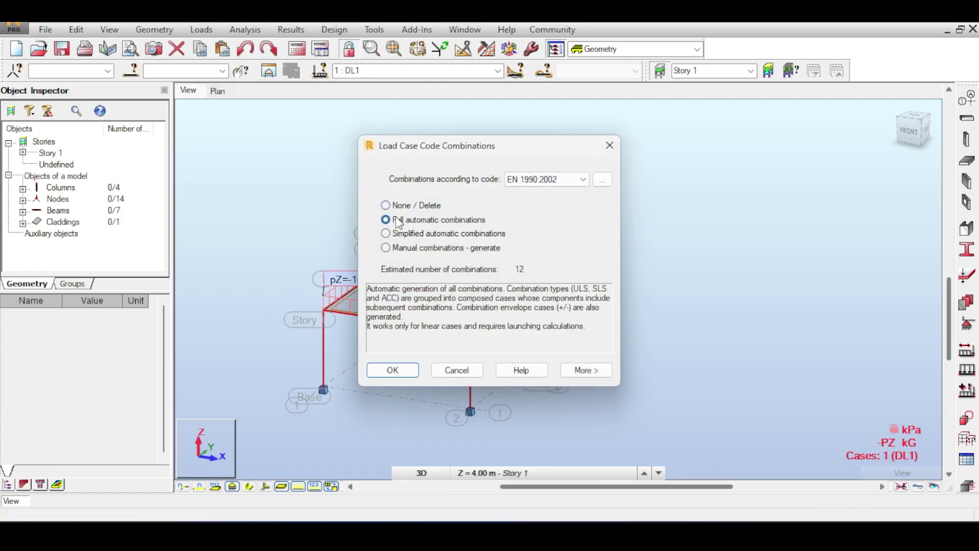
{"action": "left_click", "coordinate": [585, 369]}
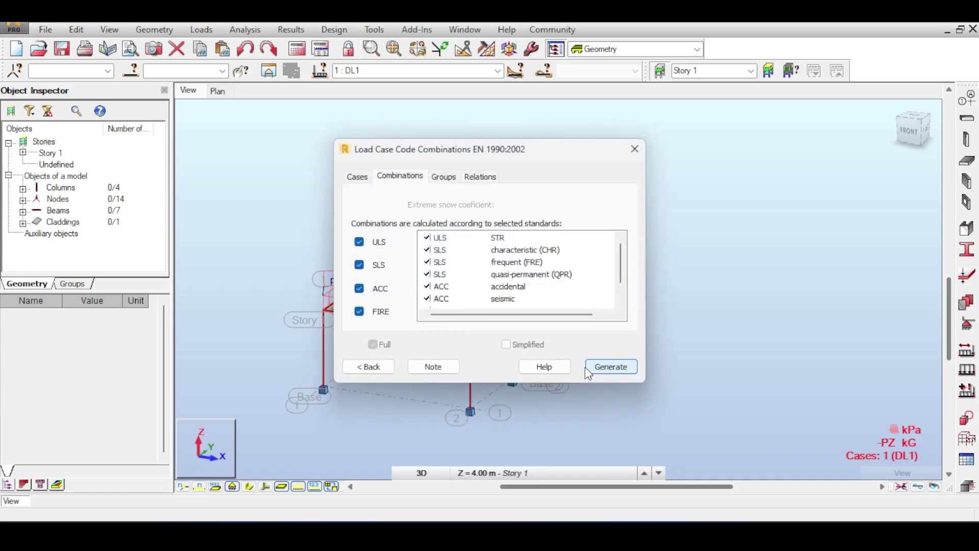
{"action": "left_click", "coordinate": [371, 367]}
{"action": "left_click", "coordinate": [378, 372]}
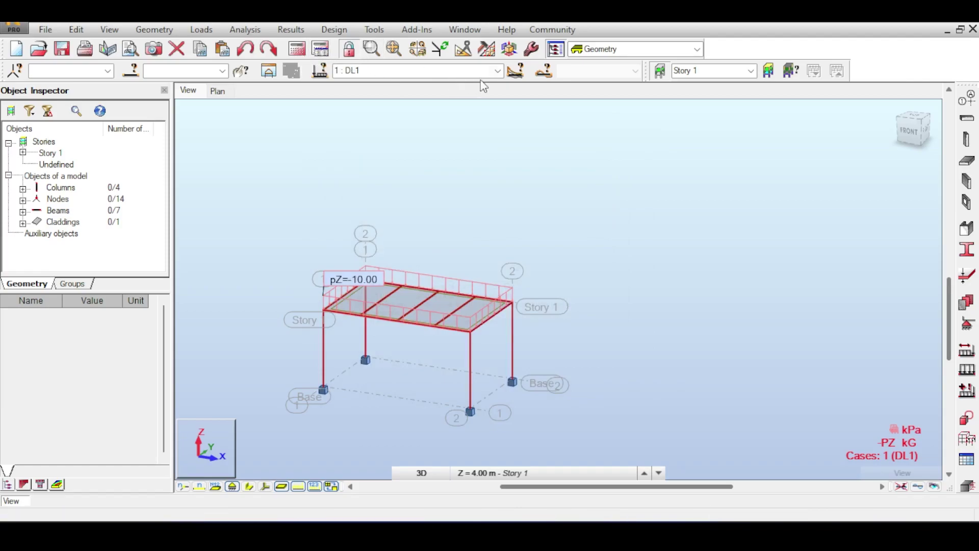
{"action": "left_click", "coordinate": [497, 70]}
{"action": "left_click", "coordinate": [298, 47]}
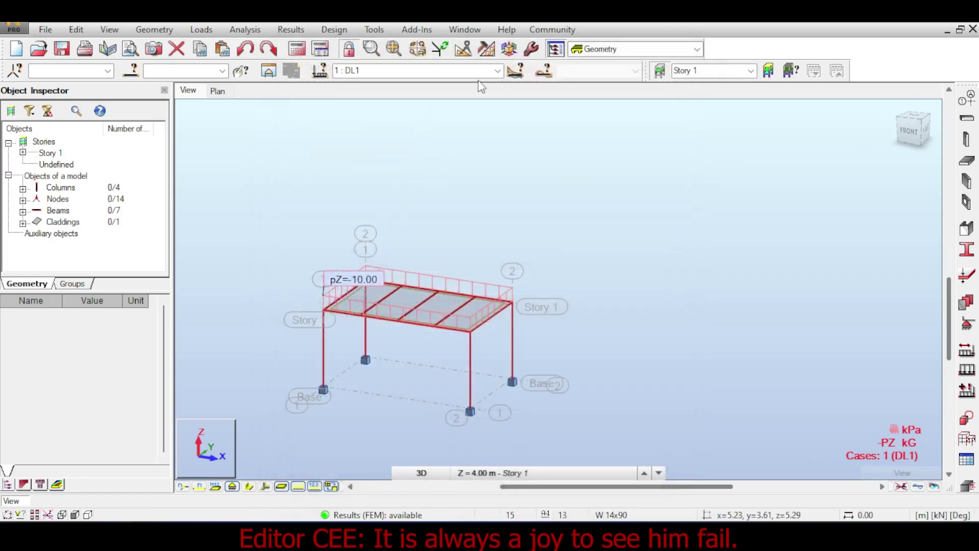
- Check the load case list, then open and cancel the manual combination definition
{"action": "left_click", "coordinate": [498, 71]}
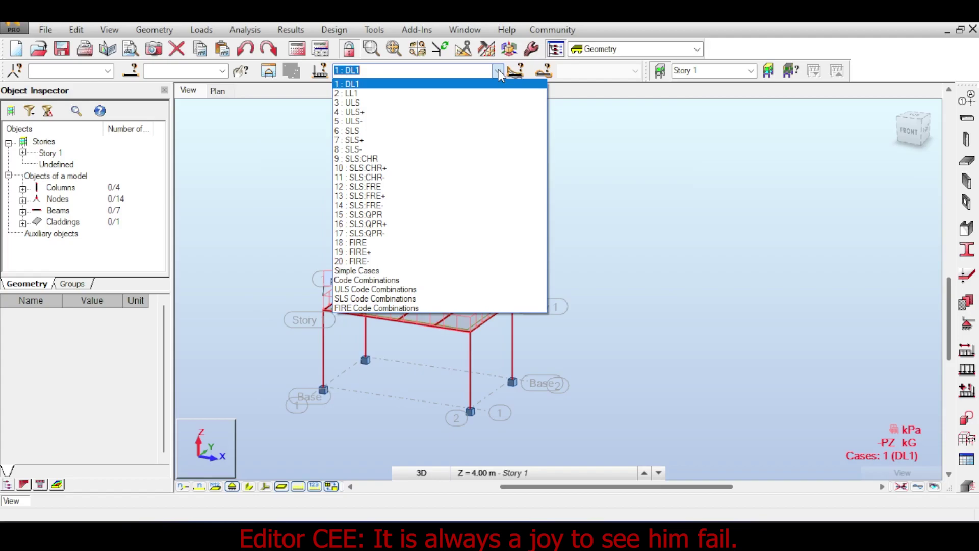
{"action": "left_click", "coordinate": [498, 69]}
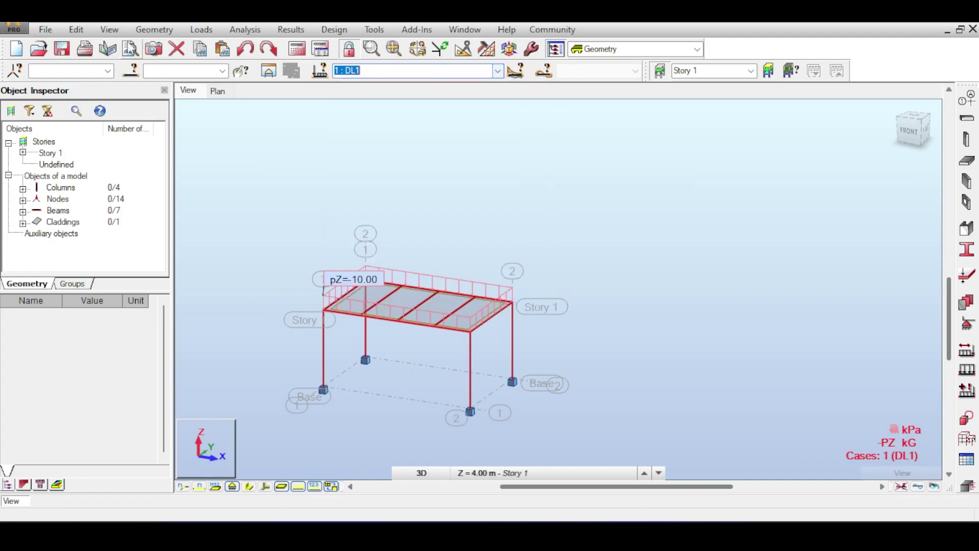
{"action": "left_click", "coordinate": [293, 31]}
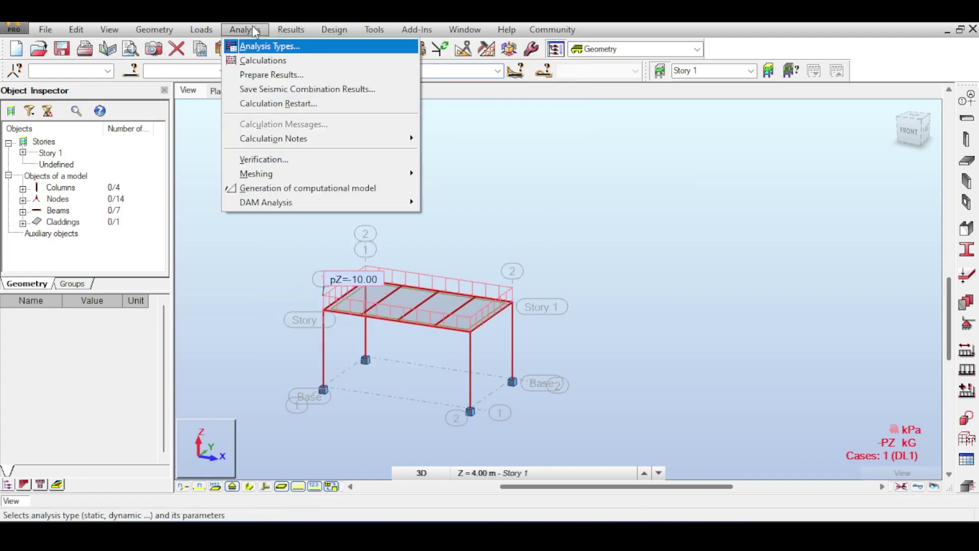
{"action": "left_click", "coordinate": [245, 72]}
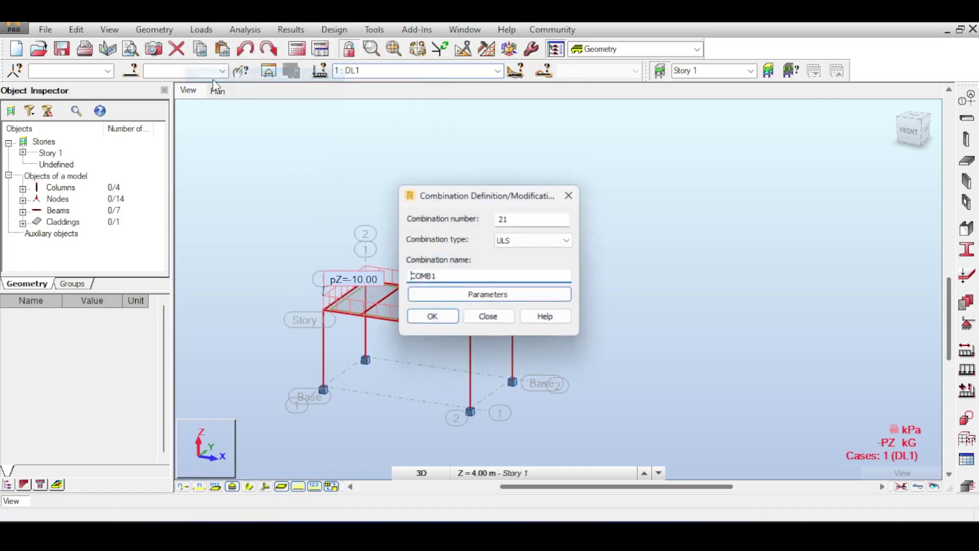
{"action": "left_click", "coordinate": [569, 195]}
{"action": "left_click", "coordinate": [201, 29]}
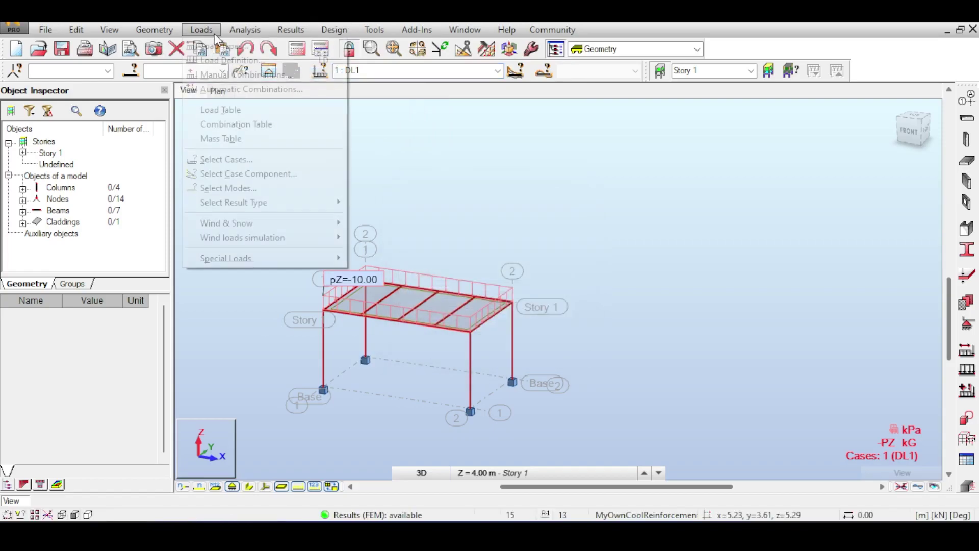
- Delete the automatic combinations, then reselect Full automatic and open the More options
{"action": "left_click", "coordinate": [227, 94]}
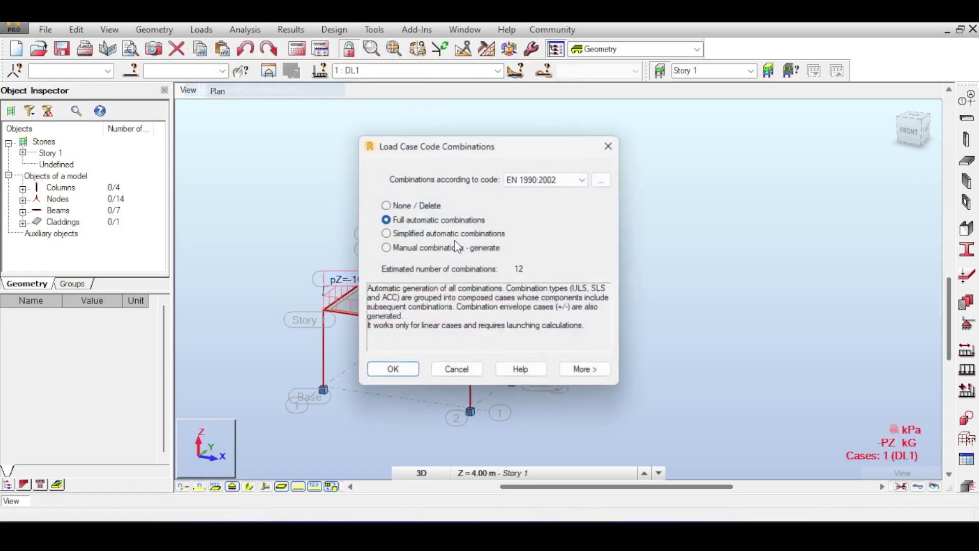
{"action": "left_click", "coordinate": [411, 206]}
{"action": "left_click", "coordinate": [393, 370]}
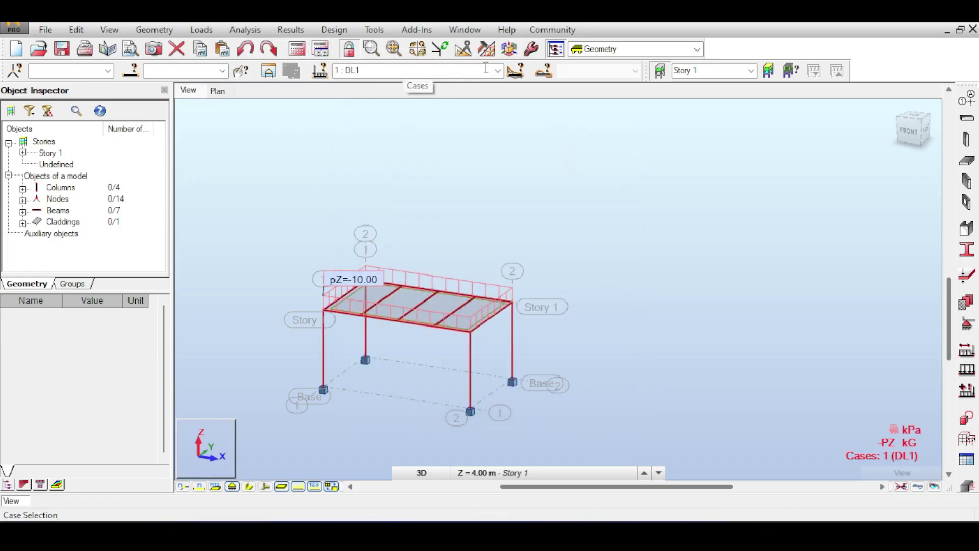
{"action": "left_click", "coordinate": [154, 29]}
{"action": "left_click", "coordinate": [224, 84]}
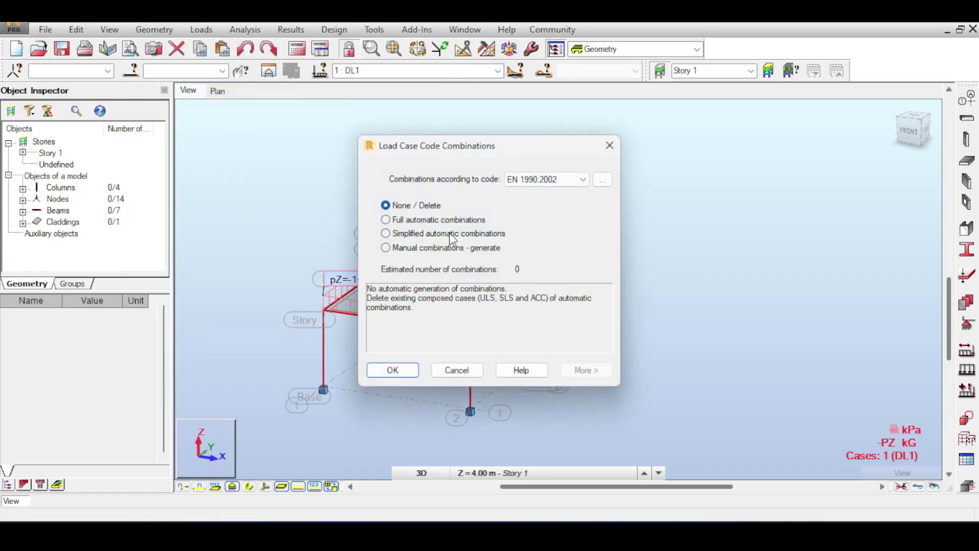
{"action": "left_click", "coordinate": [430, 220]}
{"action": "left_click", "coordinate": [591, 370]}
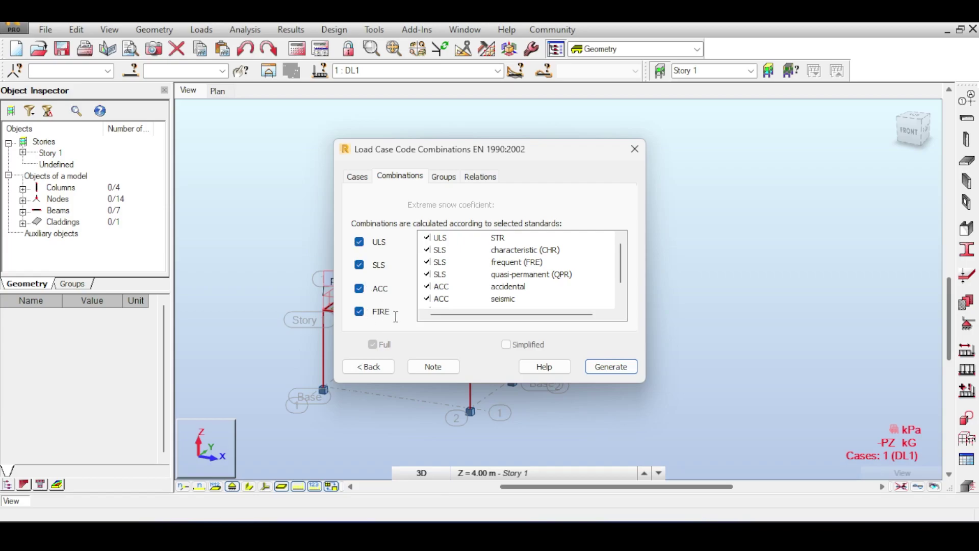
- On the Relations tab, select dead load group G1 and live load group Q1
{"action": "left_click", "coordinate": [481, 176]}
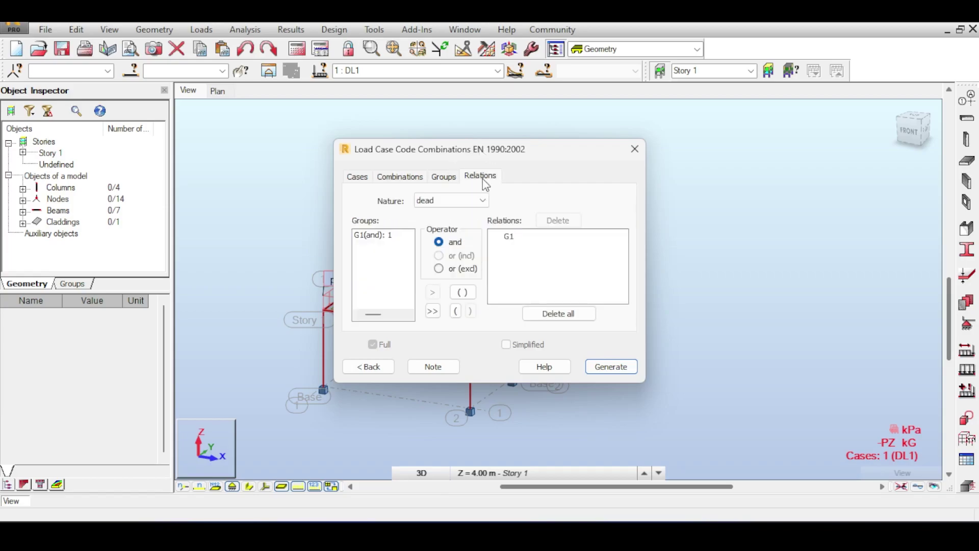
{"action": "left_click", "coordinate": [452, 200]}
{"action": "left_click", "coordinate": [449, 211]}
{"action": "left_click", "coordinate": [371, 236]}
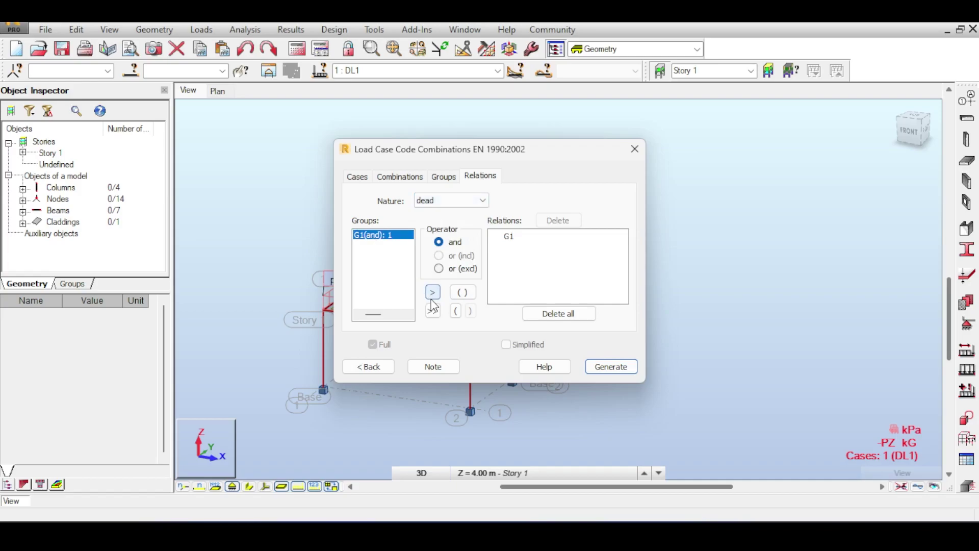
{"action": "left_click", "coordinate": [461, 201]}
{"action": "left_click", "coordinate": [457, 222]}
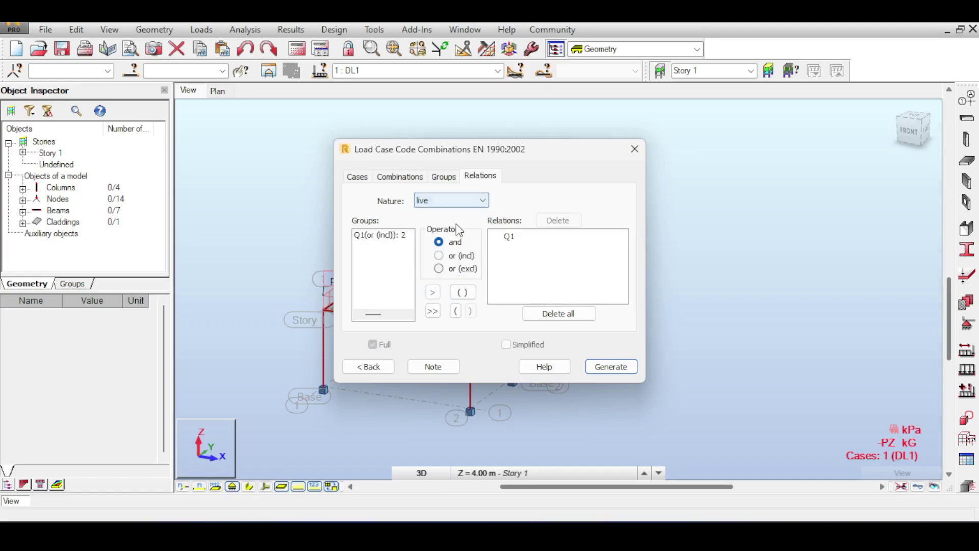
{"action": "left_click", "coordinate": [388, 236]}
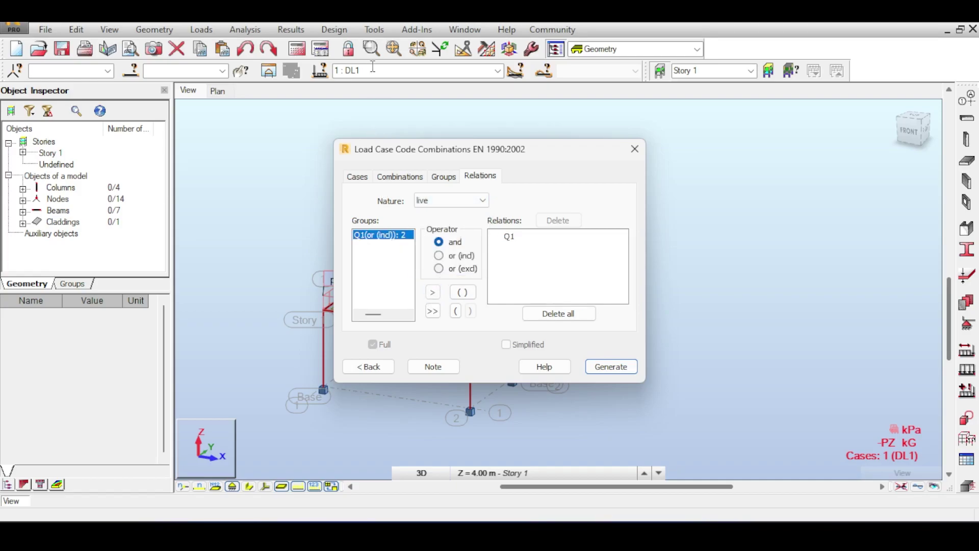
{"action": "left_click", "coordinate": [487, 71]}
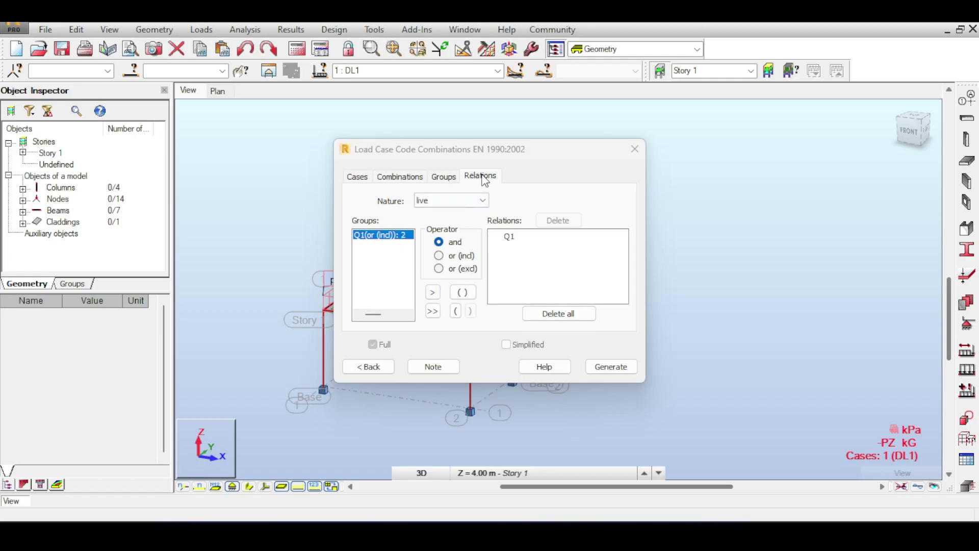
- Switch the Relations nature between dead and live loads to compare their relations
{"action": "left_click", "coordinate": [459, 201]}
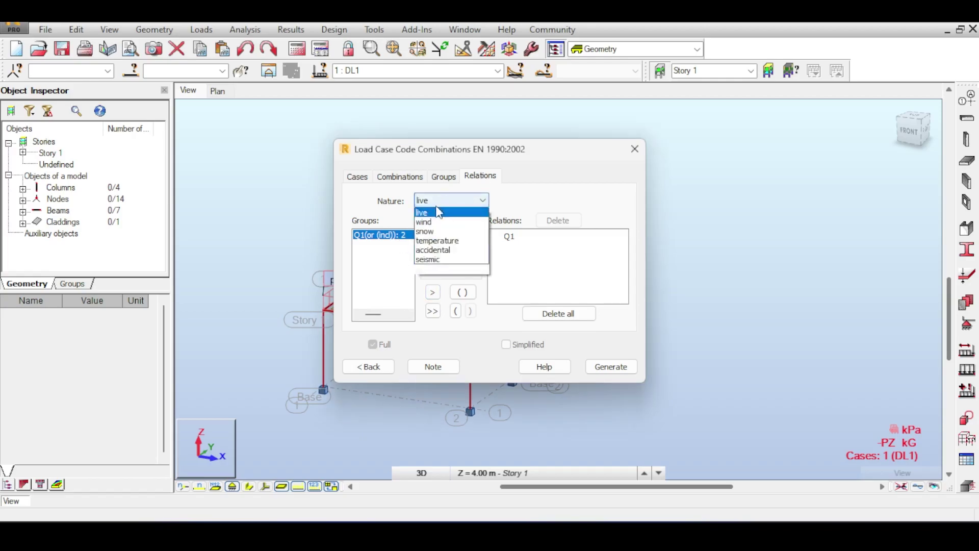
{"action": "left_click", "coordinate": [431, 220]}
{"action": "left_click", "coordinate": [470, 203]}
{"action": "left_click", "coordinate": [470, 203]}
{"action": "left_click", "coordinate": [470, 203]}
{"action": "left_click", "coordinate": [449, 223]}
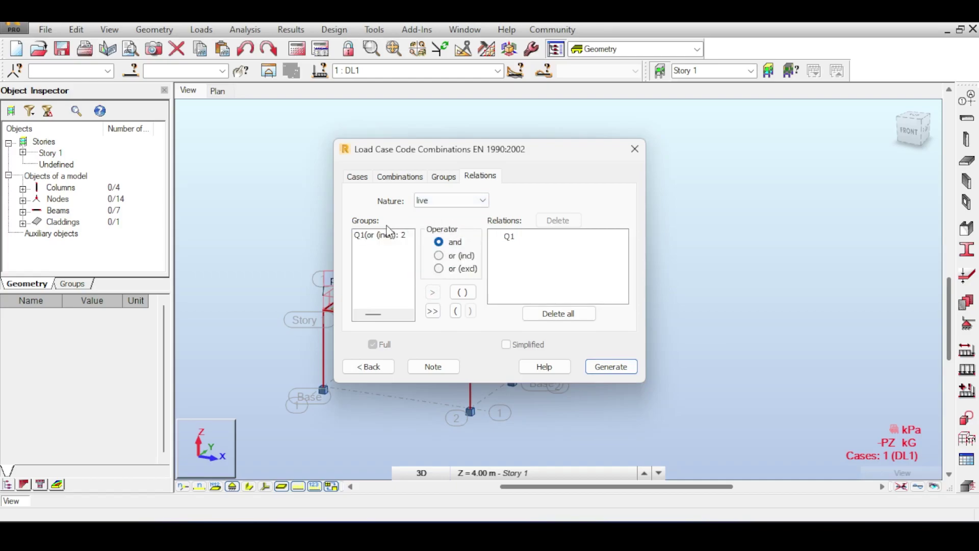
{"action": "left_click", "coordinate": [459, 200]}
{"action": "left_click", "coordinate": [473, 214]}
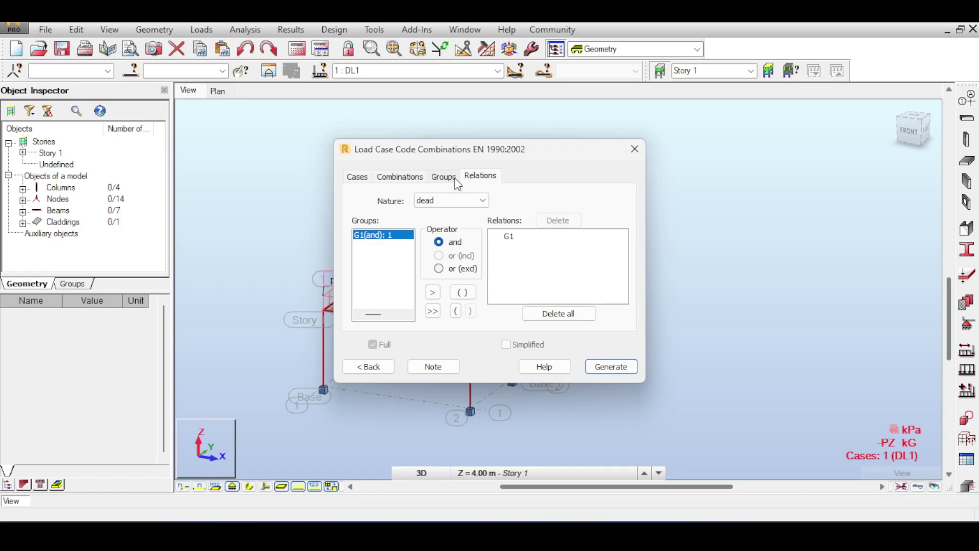
- Open the EC.rtf code combinations report and scroll through its templates
{"action": "left_click", "coordinate": [433, 366]}
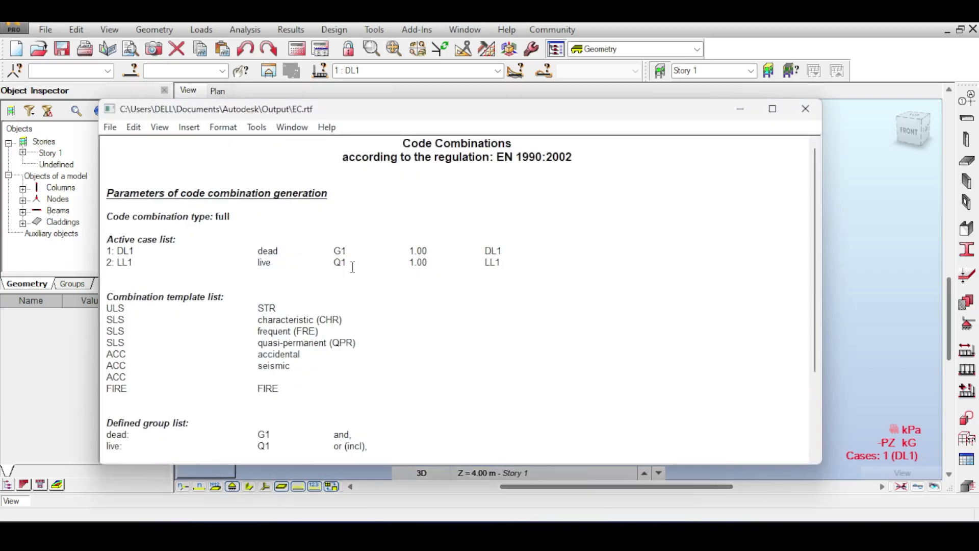
{"action": "scroll", "coordinate": [210, 285], "scroll_direction": "down", "scroll_amount": 1}
{"action": "left_click_drag", "start_coordinate": [112, 212], "coordinate": [566, 224]}
{"action": "scroll", "coordinate": [565, 226], "scroll_direction": "down", "scroll_amount": 2}
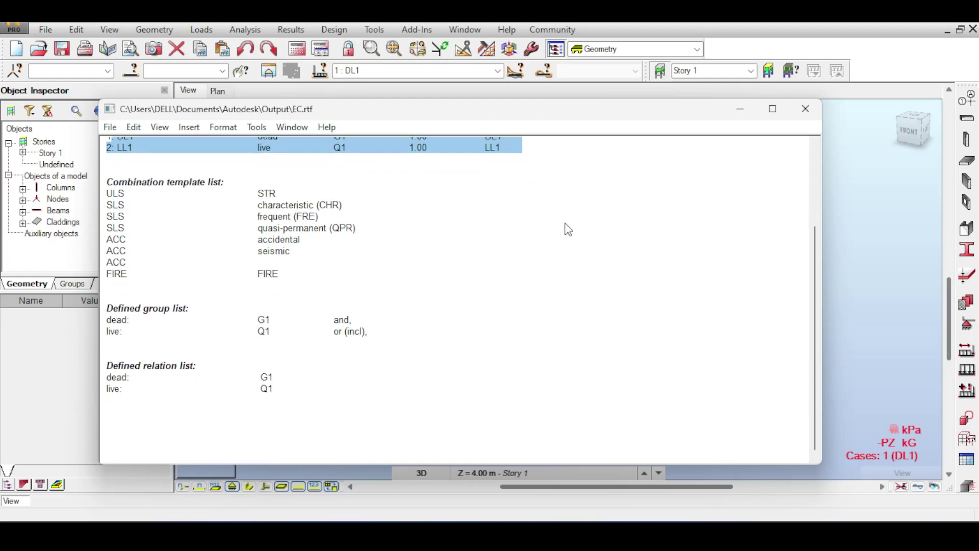
- Close the report, generate the code combinations and run the static analysis
{"action": "left_click", "coordinate": [793, 117]}
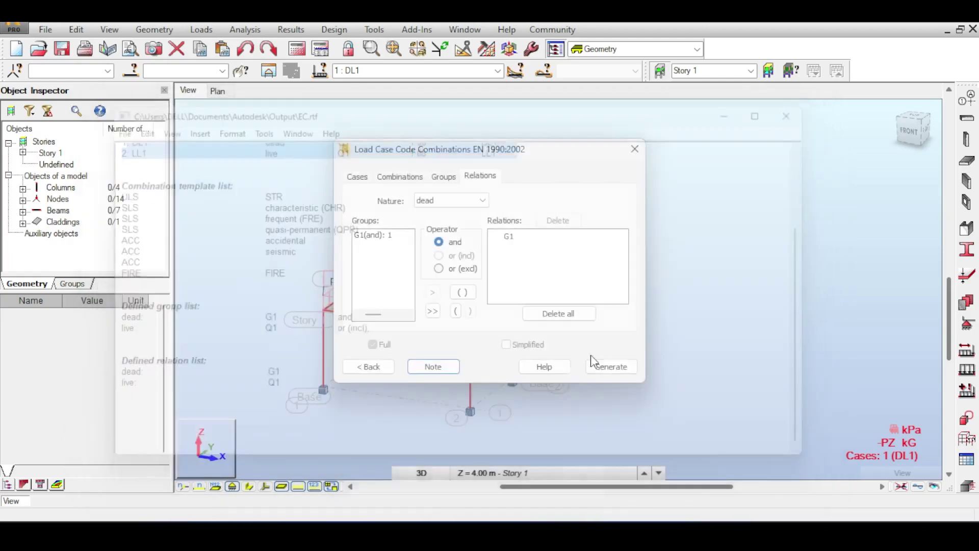
{"action": "left_click", "coordinate": [607, 366]}
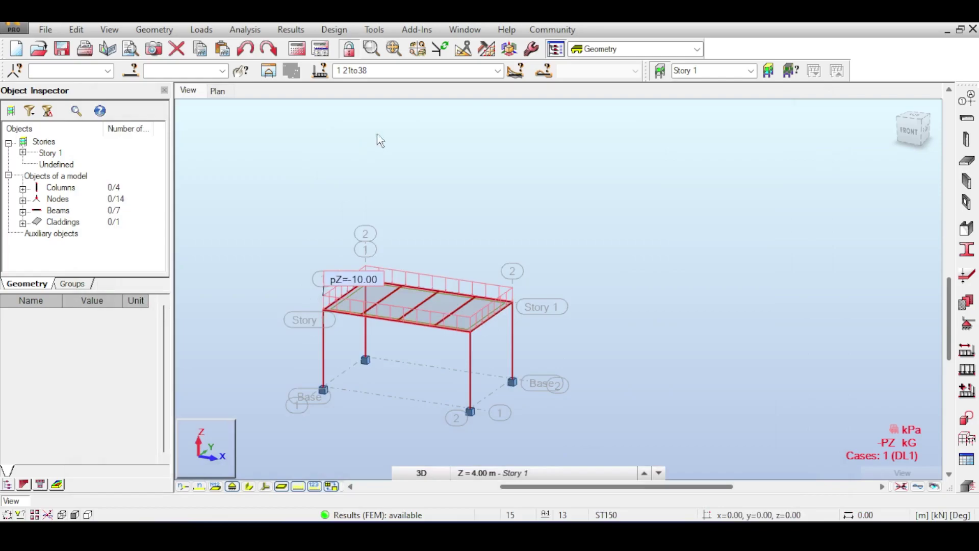
{"action": "left_click", "coordinate": [497, 71]}
{"action": "left_click", "coordinate": [500, 72]}
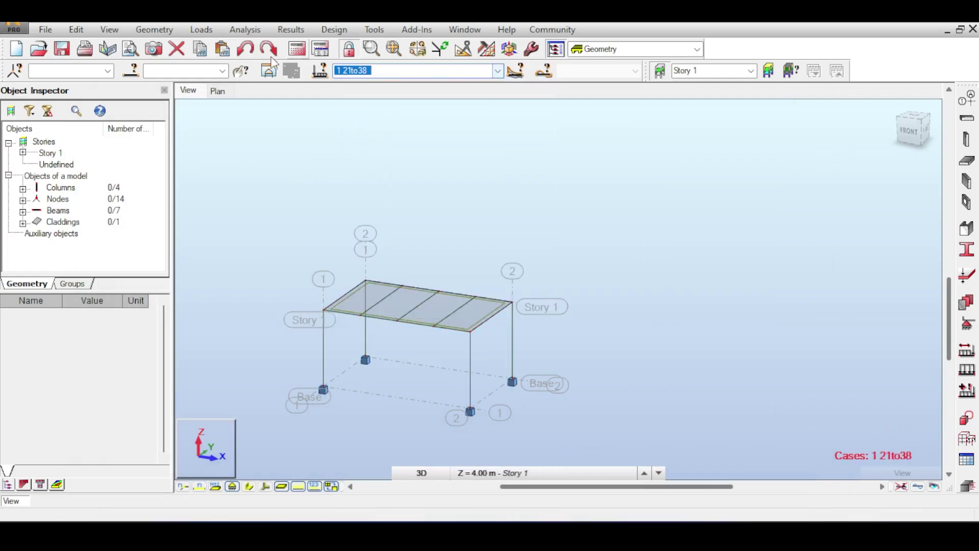
{"action": "left_click", "coordinate": [294, 46]}
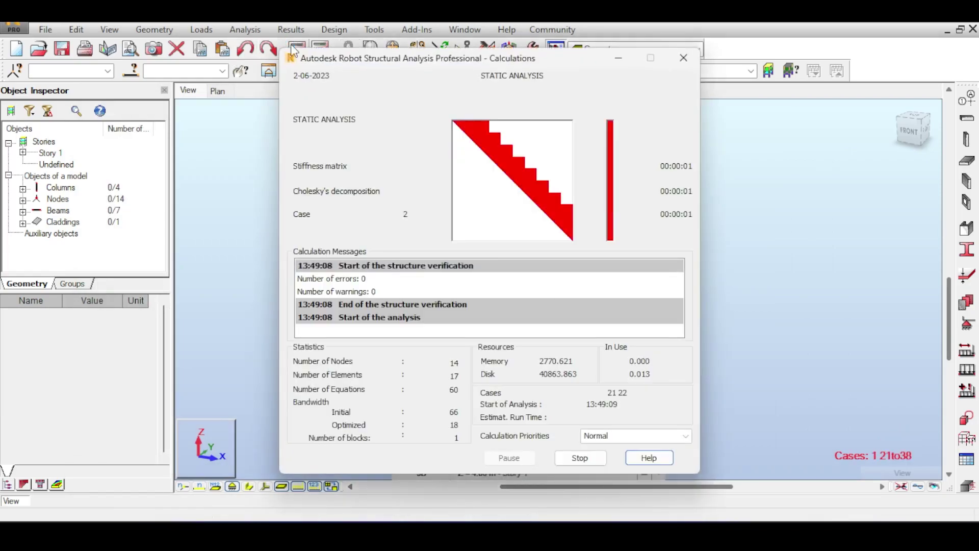
- Display the 36 FIRE combination loads on the frame
{"action": "left_click", "coordinate": [497, 71]}
{"action": "left_click", "coordinate": [415, 237]}
{"action": "scroll", "coordinate": [329, 254], "scroll_direction": "up", "scroll_amount": 4}
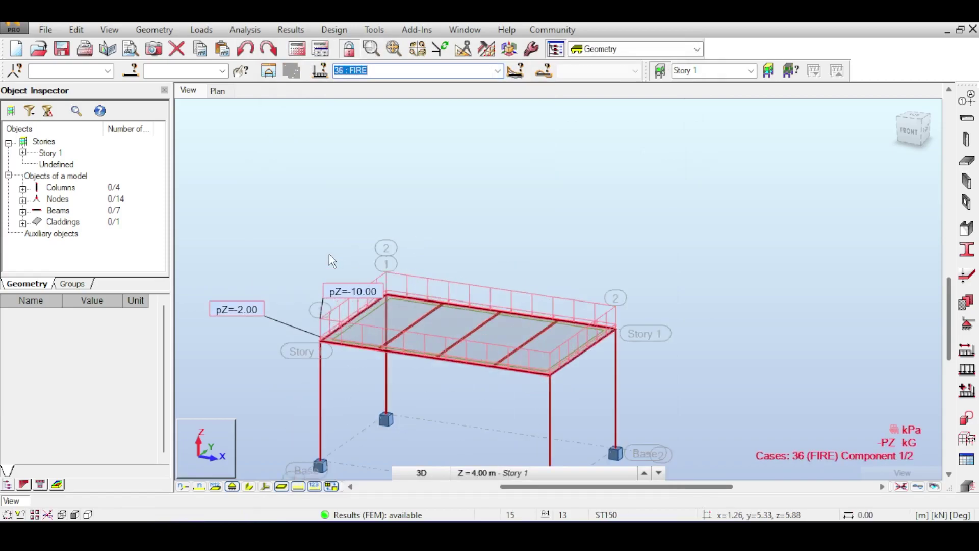
{"action": "scroll", "coordinate": [329, 254], "scroll_direction": "down", "scroll_amount": 2}
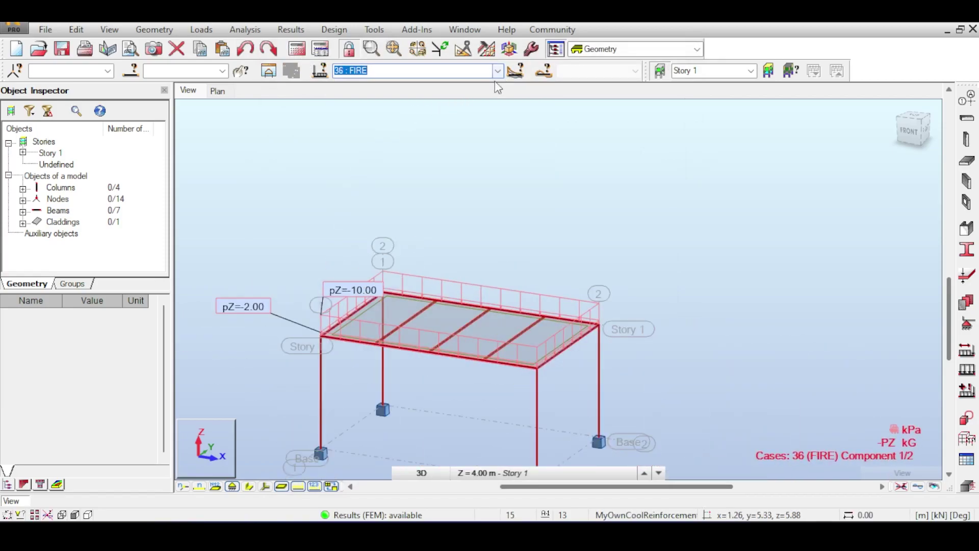
{"action": "scroll", "coordinate": [463, 155], "scroll_direction": "down", "scroll_amount": 3}
{"action": "scroll", "coordinate": [501, 334], "scroll_direction": "down", "scroll_amount": 1}
{"action": "middle_click_drag", "start_coordinate": [501, 334], "coordinate": [499, 332]}
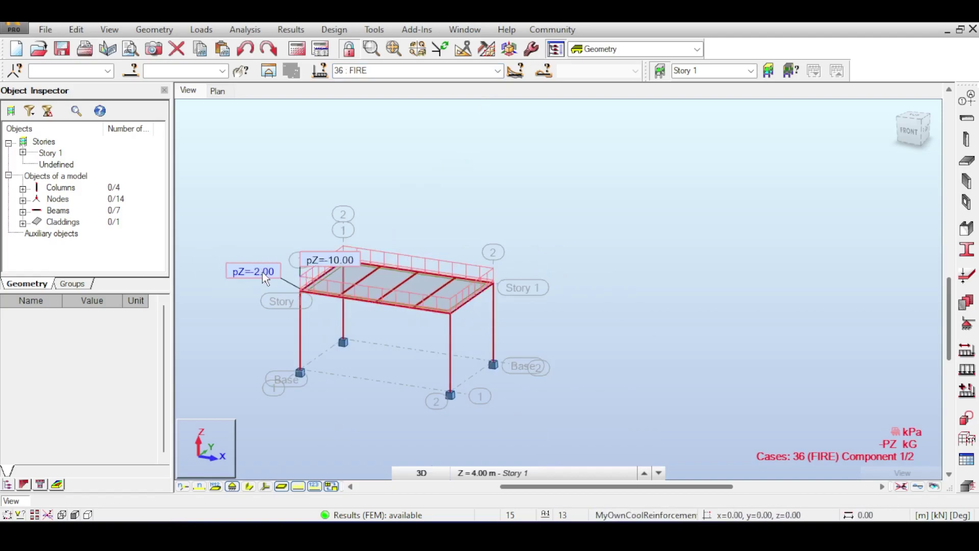
{"action": "scroll", "coordinate": [265, 278], "scroll_direction": "down", "scroll_amount": 1}
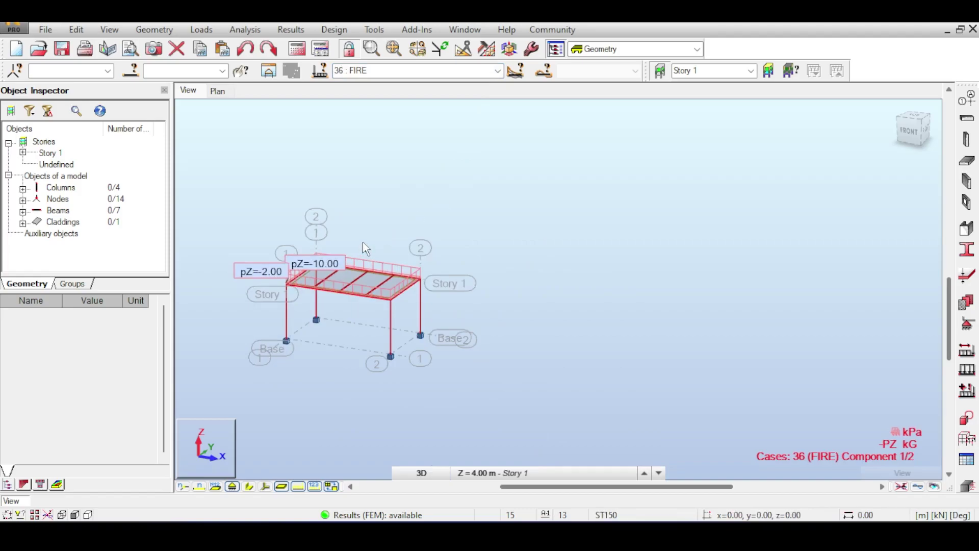
{"action": "scroll", "coordinate": [365, 242], "scroll_direction": "up", "scroll_amount": 2}
{"action": "middle_click_drag", "start_coordinate": [288, 295], "coordinate": [313, 254]}
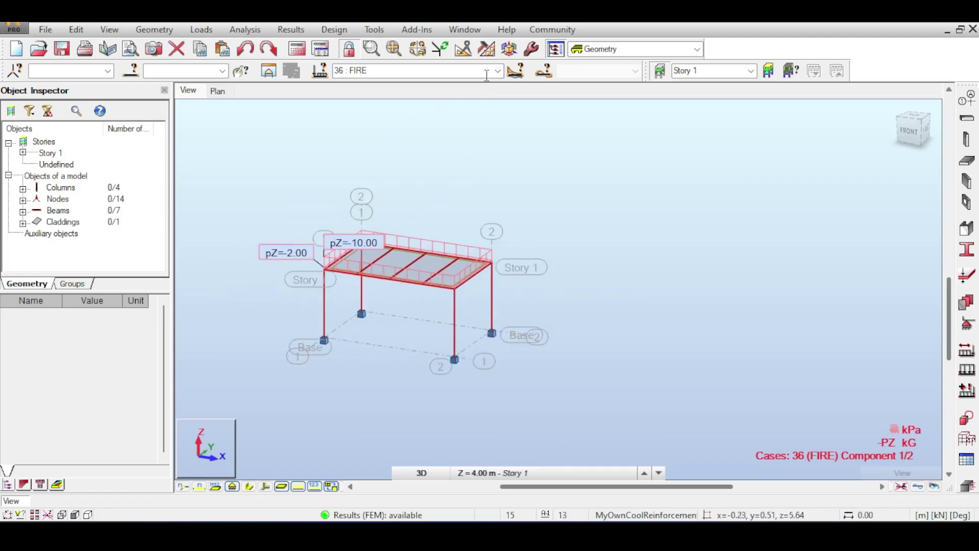
- Compare the LL1 live load case with the 36 FIRE combination
{"action": "left_click", "coordinate": [417, 70]}
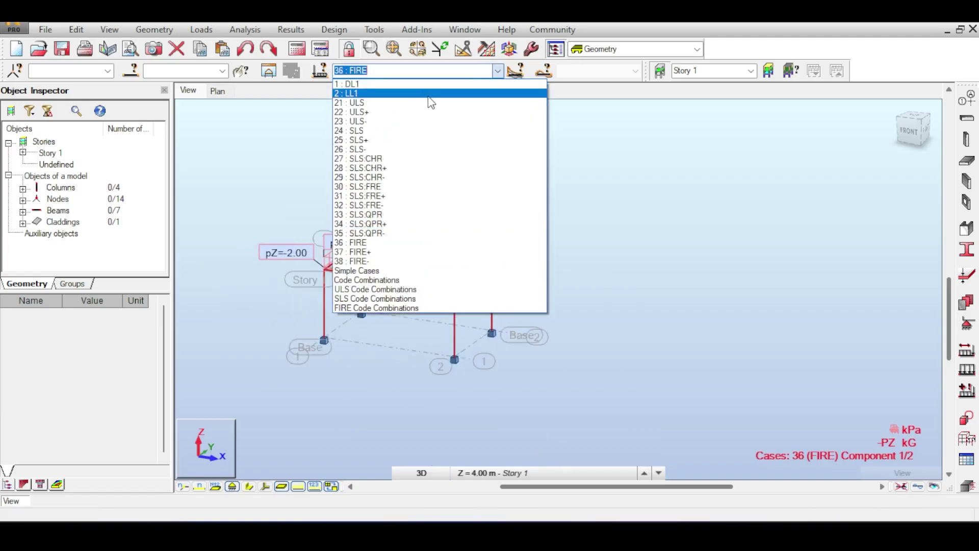
{"action": "left_click", "coordinate": [428, 94]}
{"action": "left_click", "coordinate": [497, 71]}
{"action": "left_click", "coordinate": [414, 243]}
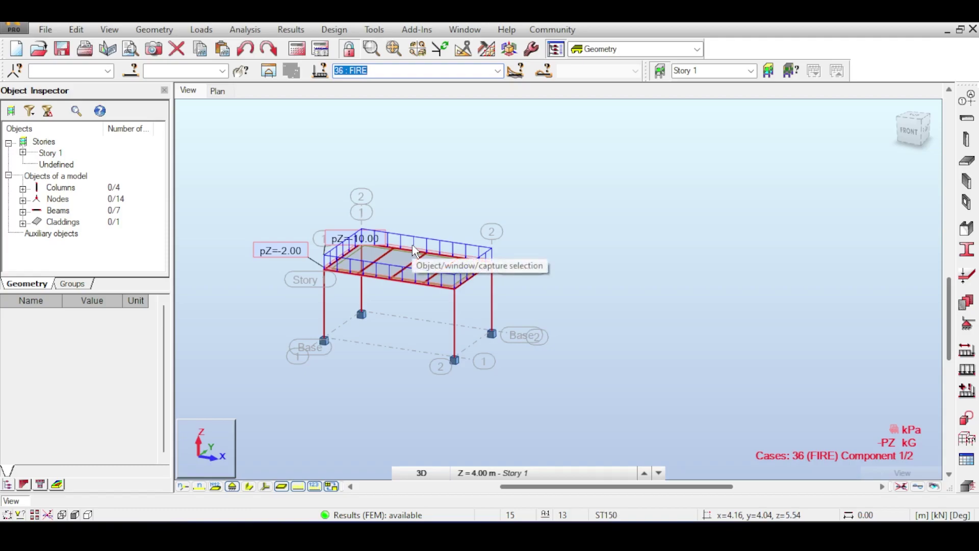
{"action": "scroll", "coordinate": [495, 240], "scroll_direction": "down", "scroll_amount": 1}
{"action": "middle_click_drag", "start_coordinate": [554, 210], "coordinate": [546, 131]}
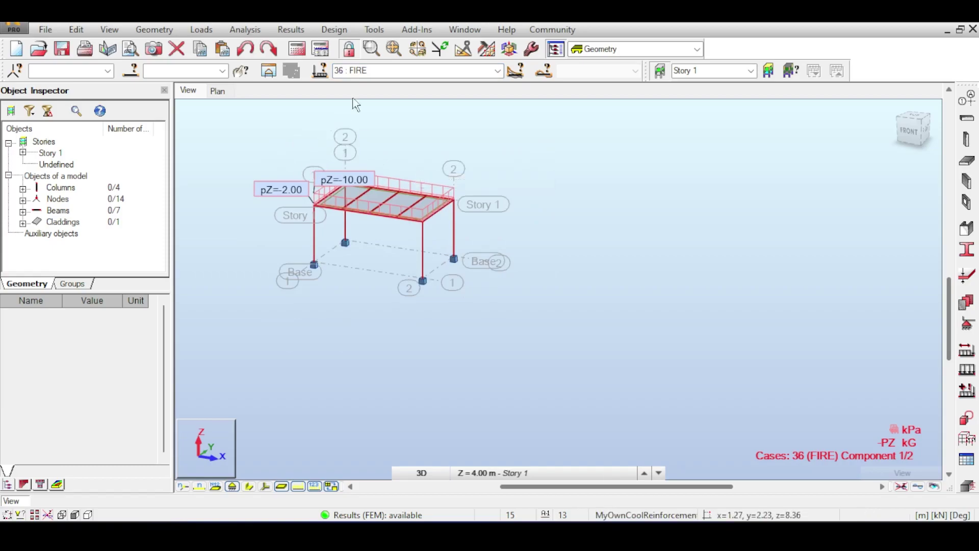
- Start Steel Members Design from the Design menu
{"action": "left_click", "coordinate": [374, 30]}
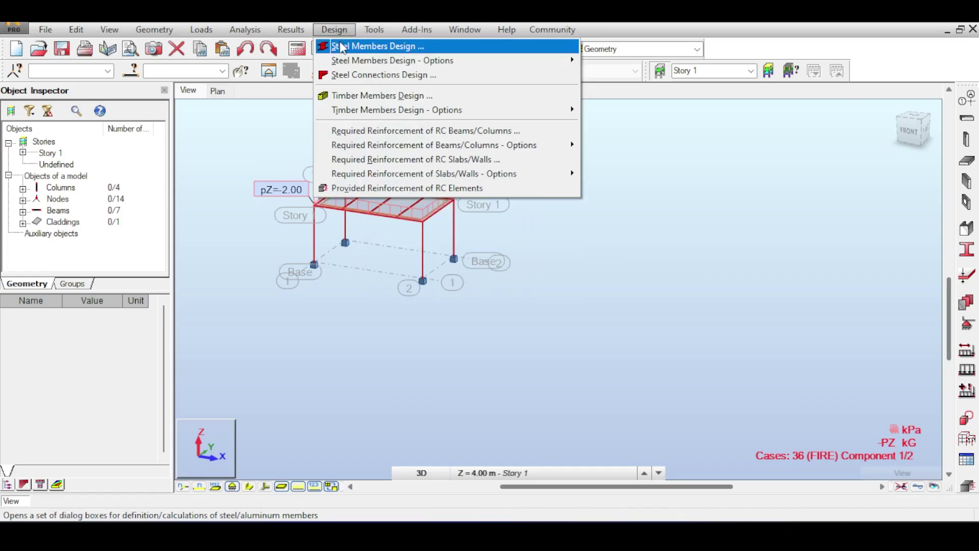
{"action": "left_click", "coordinate": [342, 47]}
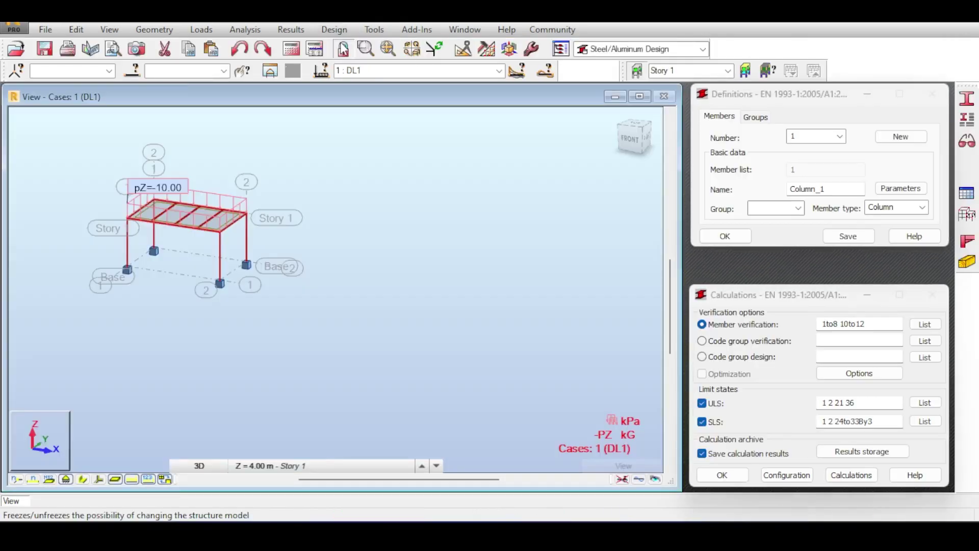
{"action": "middle_click_drag", "start_coordinate": [377, 195], "coordinate": [460, 214]}
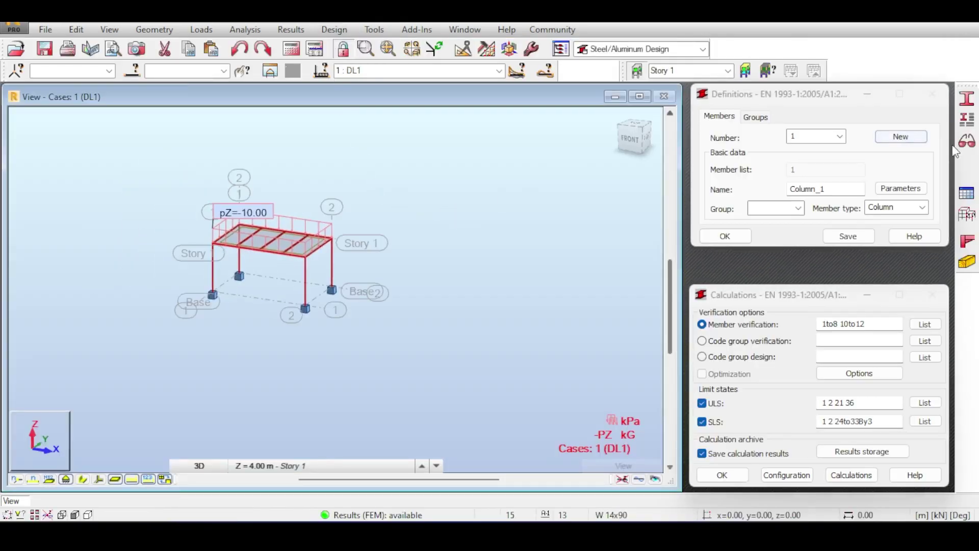
- Rename the Beam member type to MyECBeam and save it, confirming the replacement
{"action": "left_click", "coordinate": [972, 121]}
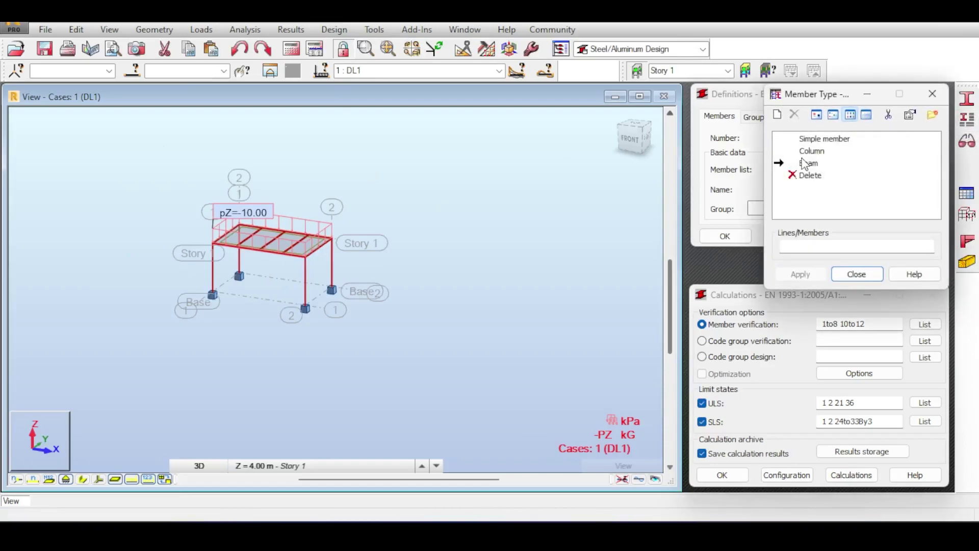
{"action": "left_click", "coordinate": [778, 114]}
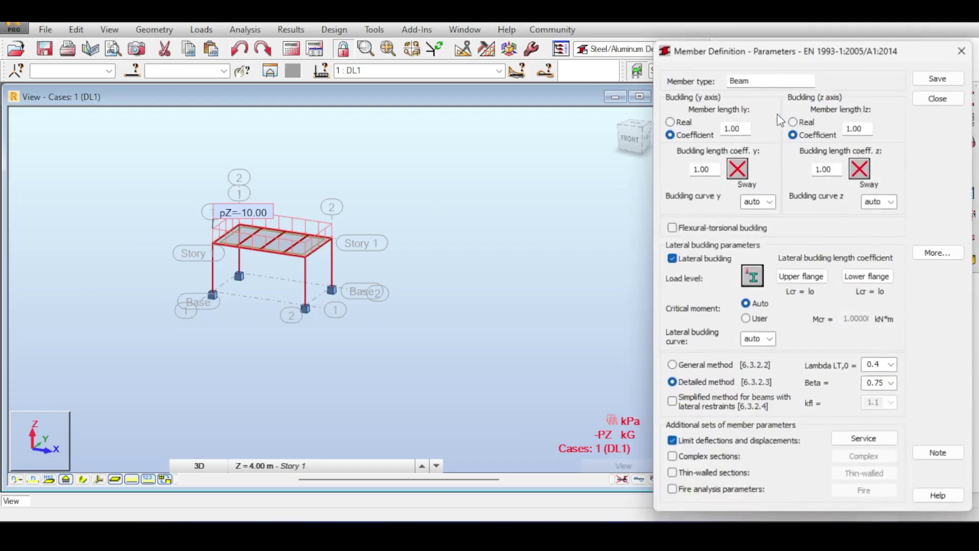
{"action": "double_click", "coordinate": [759, 82]}
{"action": "type", "text": "MyECCode"}
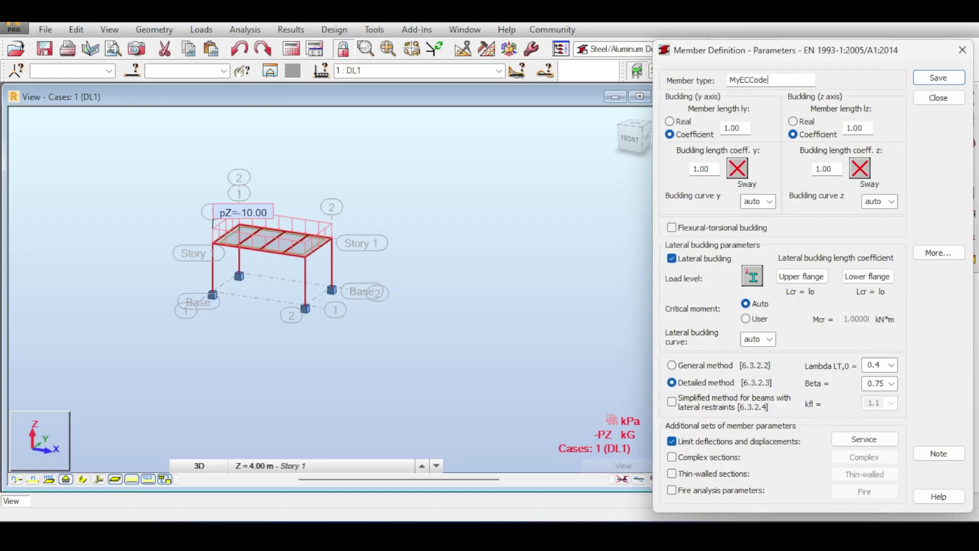
{"action": "type", "text": "ECT"}
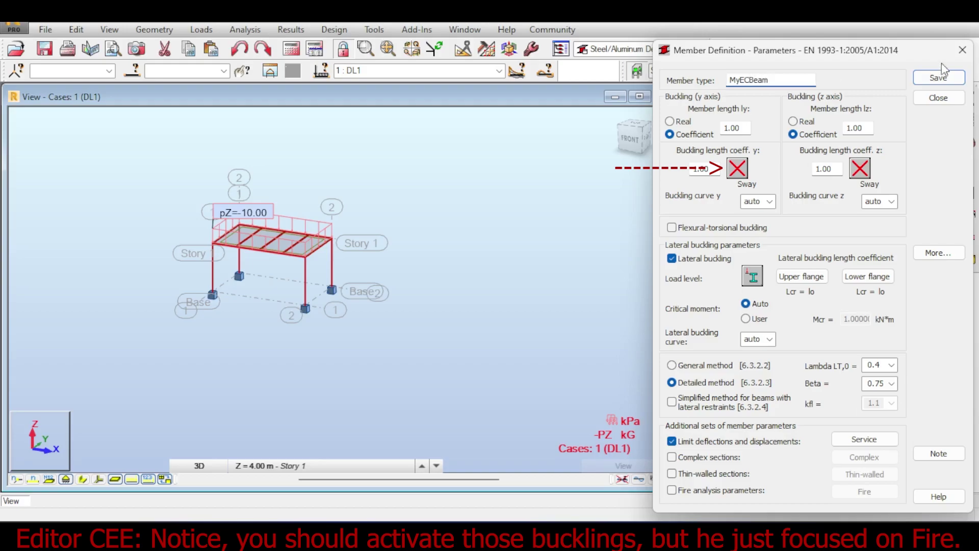
{"action": "left_click", "coordinate": [937, 78]}
{"action": "left_click", "coordinate": [837, 315]}
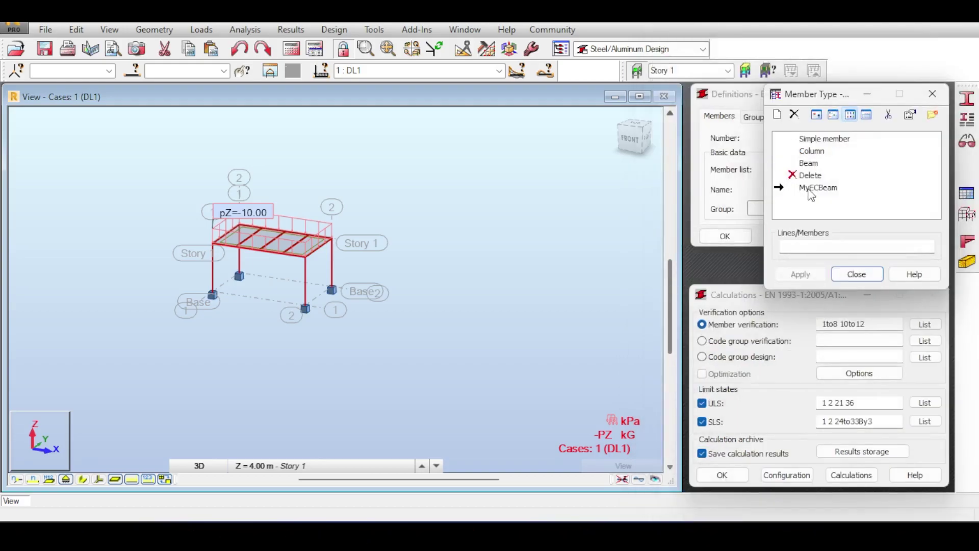
- Brace MyECBeam at adjoining elements for Buckling Y and the lower flange lateral buckling
{"action": "double_click", "coordinate": [767, 189]}
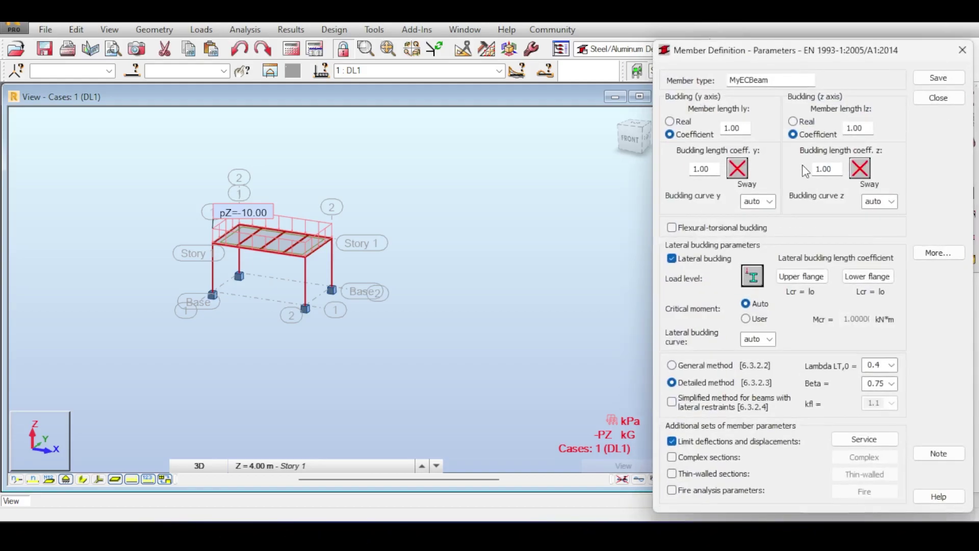
{"action": "left_click_drag", "start_coordinate": [748, 50], "coordinate": [580, 42]}
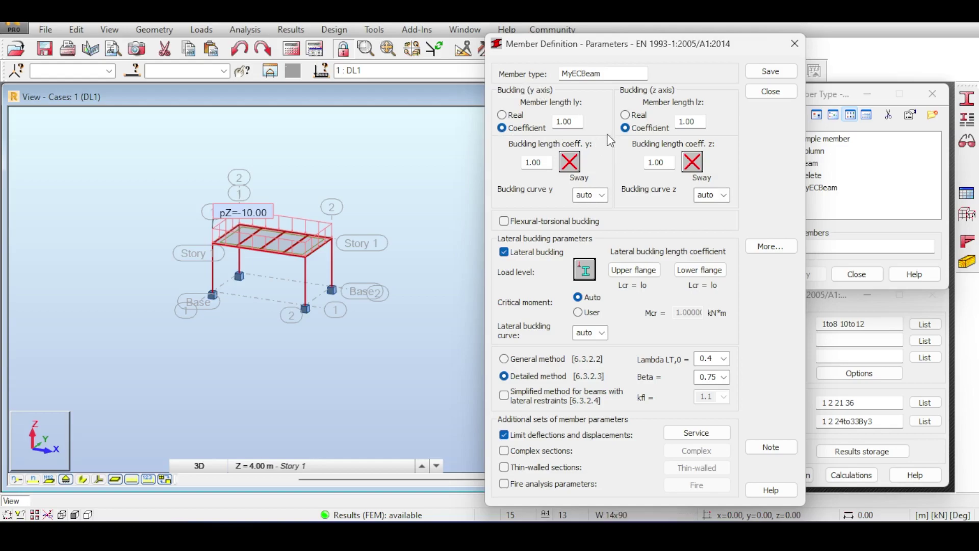
{"action": "left_click", "coordinate": [645, 271]}
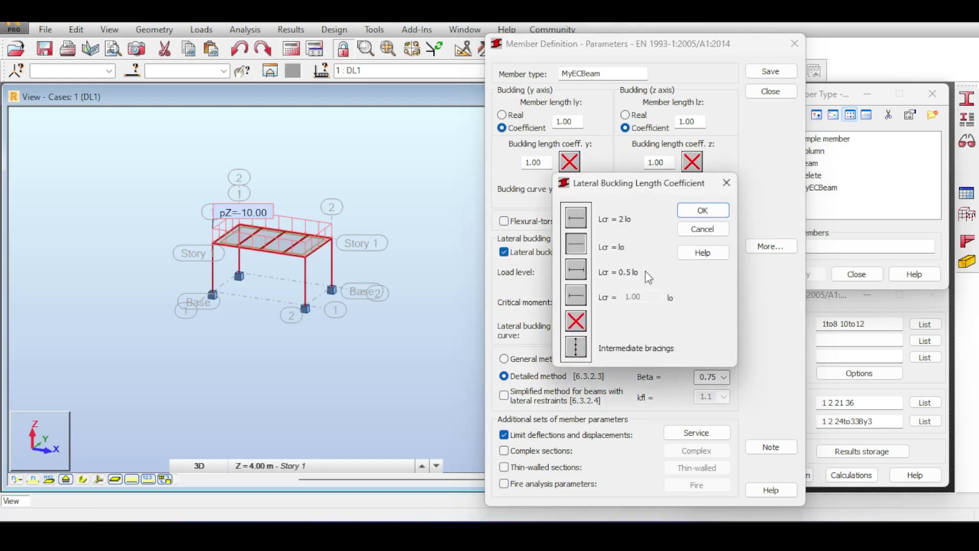
{"action": "left_click", "coordinate": [585, 343]}
{"action": "left_click", "coordinate": [250, 302]}
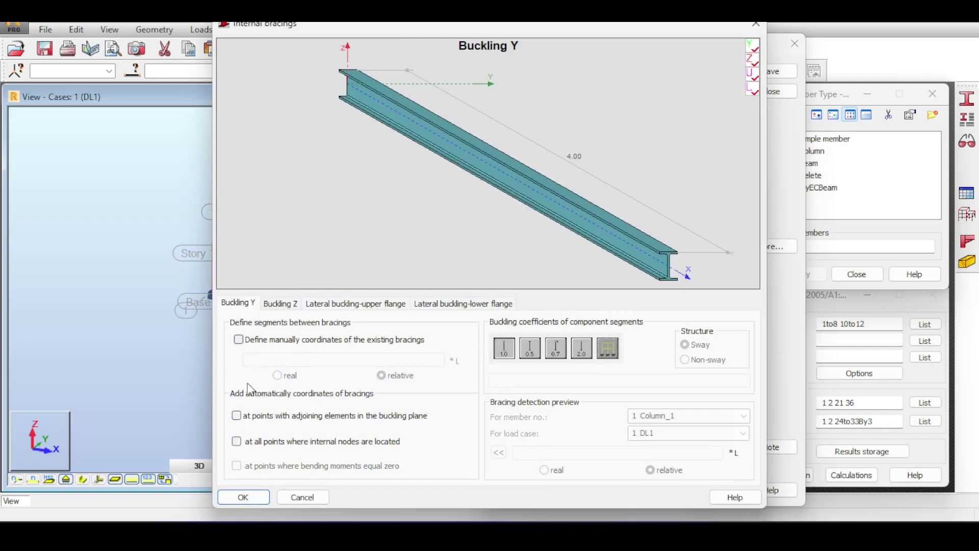
{"action": "left_click", "coordinate": [259, 418]}
{"action": "left_click", "coordinate": [280, 302]}
{"action": "left_click", "coordinate": [356, 303]}
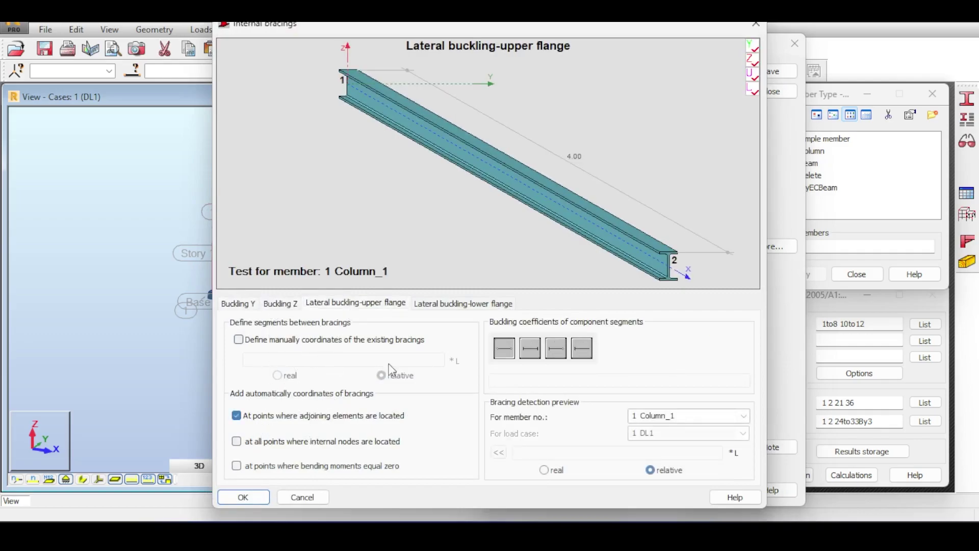
{"action": "left_click", "coordinate": [457, 304]}
{"action": "left_click", "coordinate": [339, 416]}
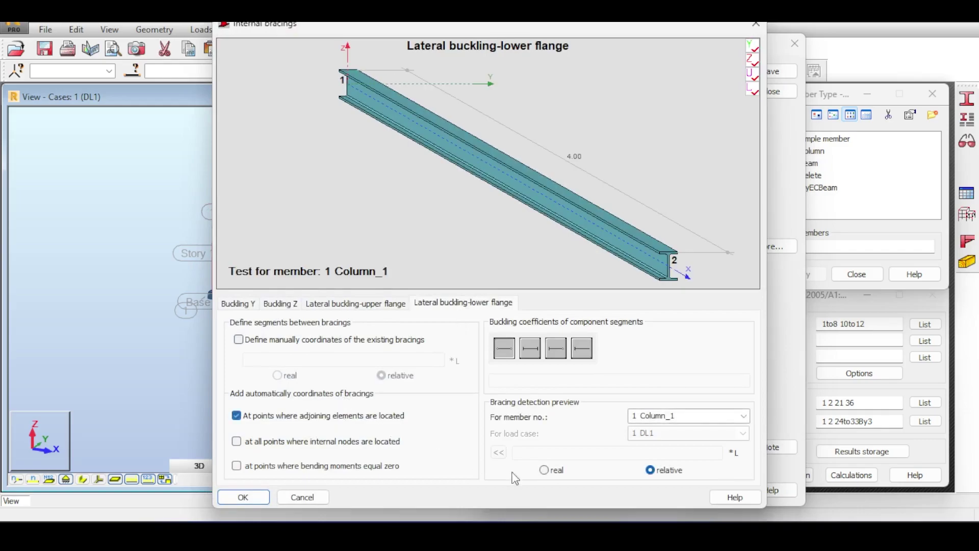
{"action": "left_click", "coordinate": [239, 495]}
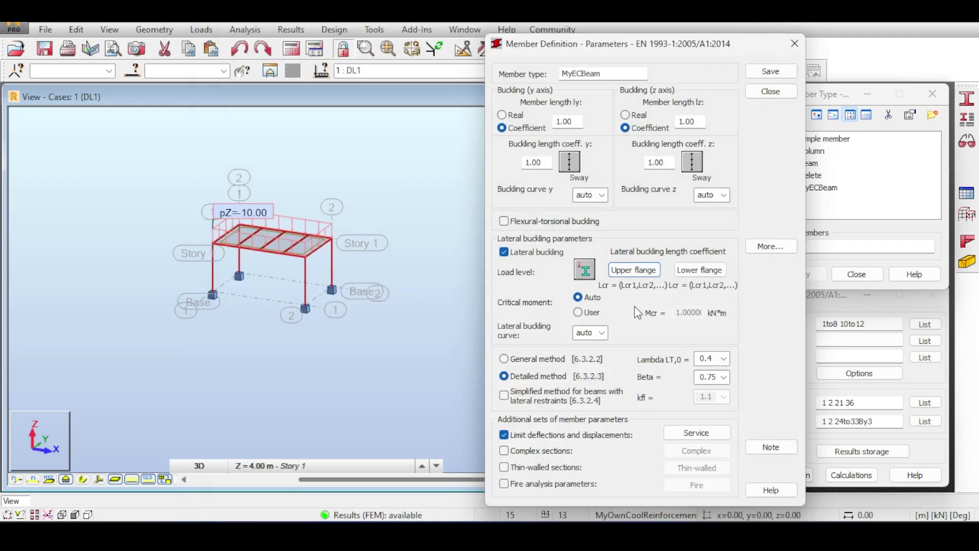
- Enable fire analysis and set the temperature curve to Standard ISO 834 after trying others
{"action": "left_click", "coordinate": [541, 485]}
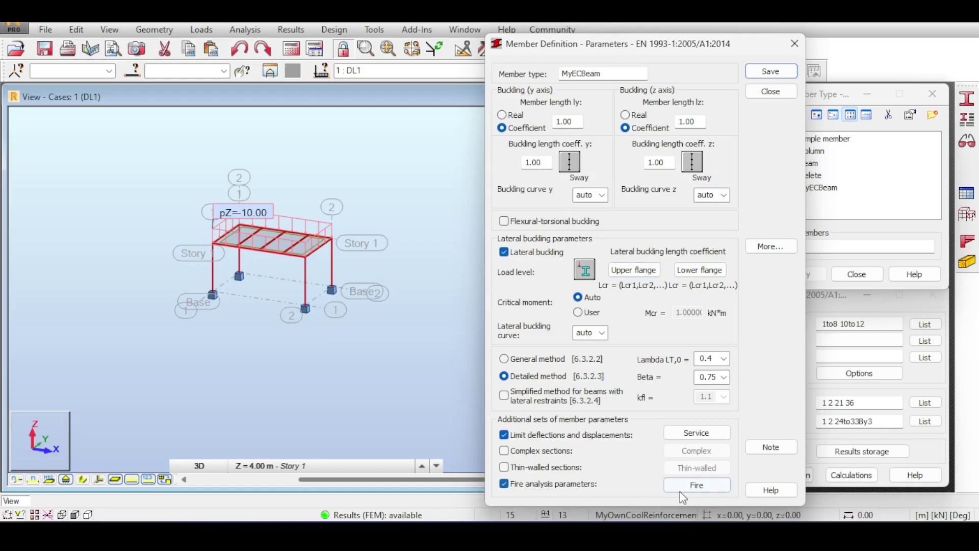
{"action": "left_click", "coordinate": [697, 485]}
{"action": "left_click_drag", "start_coordinate": [705, 111], "coordinate": [541, 119]}
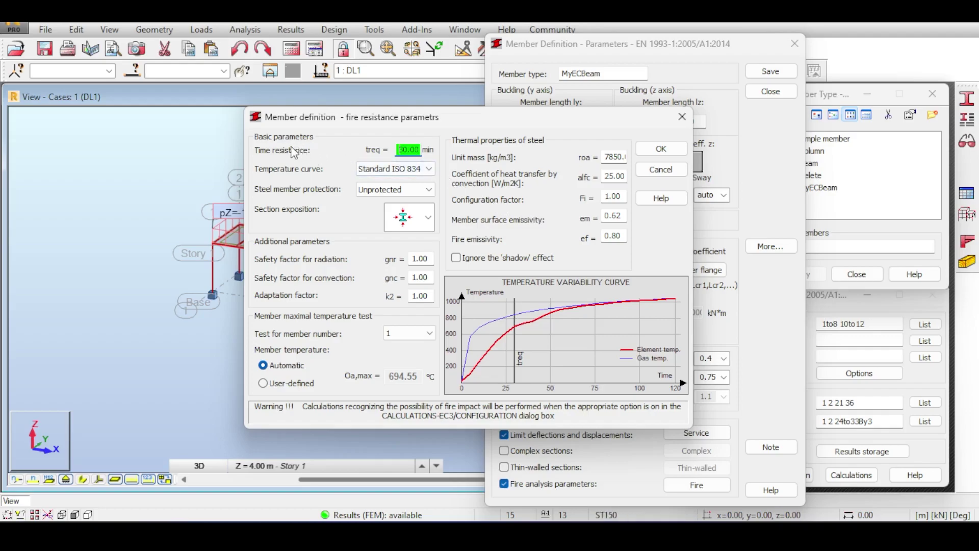
{"action": "left_click", "coordinate": [382, 172]}
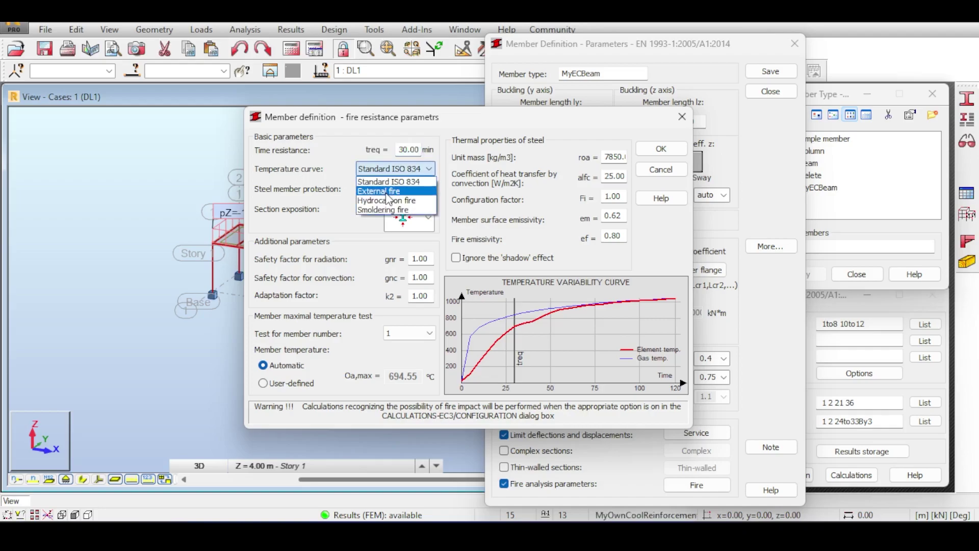
{"action": "left_click", "coordinate": [387, 191]}
{"action": "left_click", "coordinate": [388, 169]}
{"action": "left_click", "coordinate": [382, 201]}
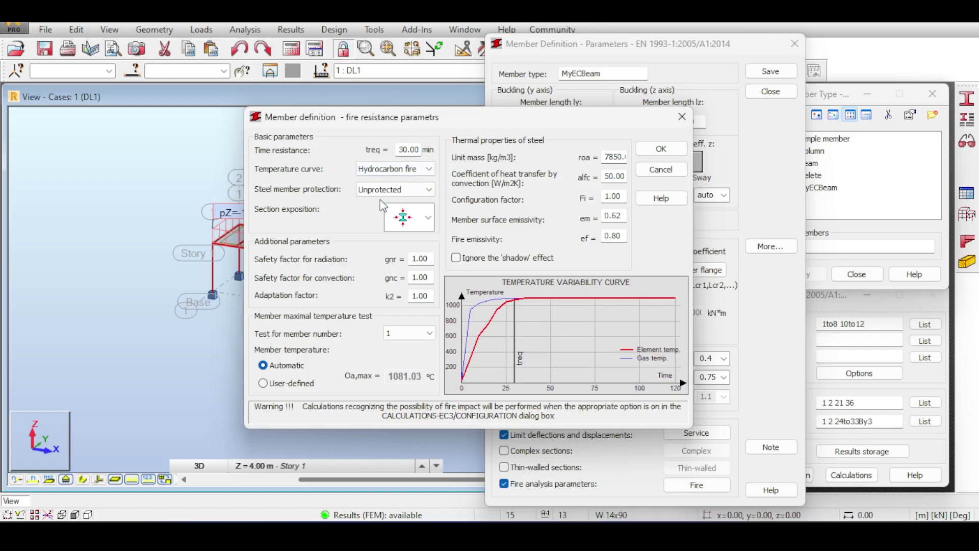
{"action": "left_click", "coordinate": [388, 169]}
{"action": "left_click", "coordinate": [387, 210]}
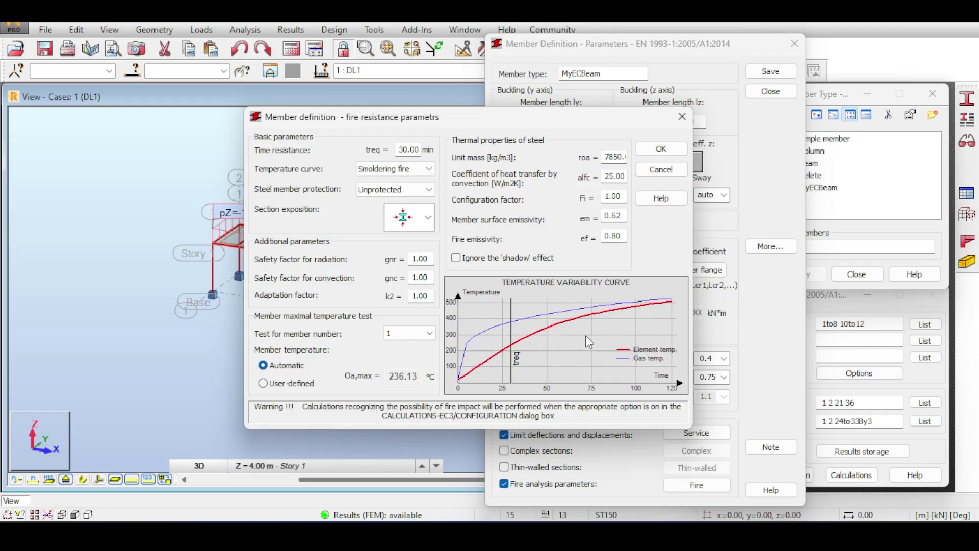
{"action": "left_click", "coordinate": [408, 169]}
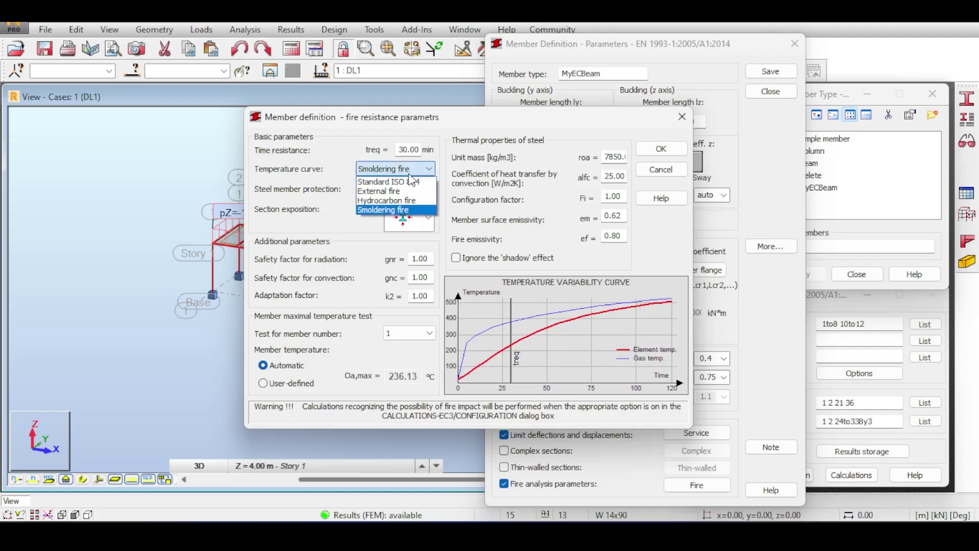
{"action": "left_click", "coordinate": [405, 181]}
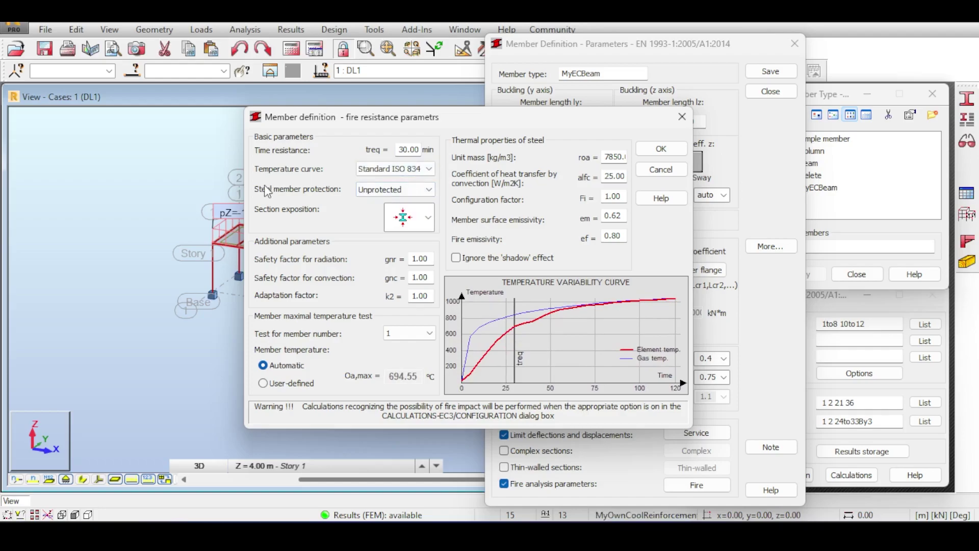
- Keep the steel unprotected and choose the first section exposition option
{"action": "left_click", "coordinate": [372, 190]}
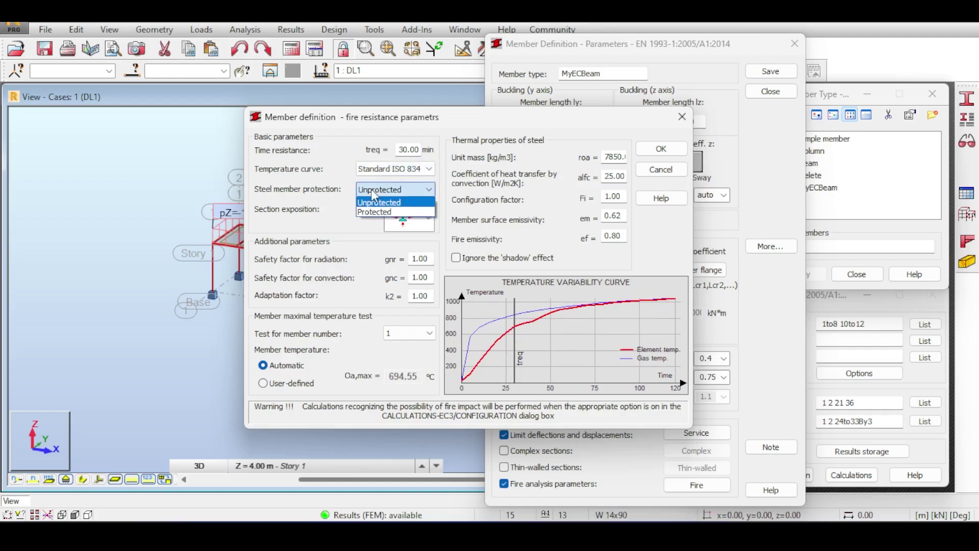
{"action": "left_click", "coordinate": [385, 202]}
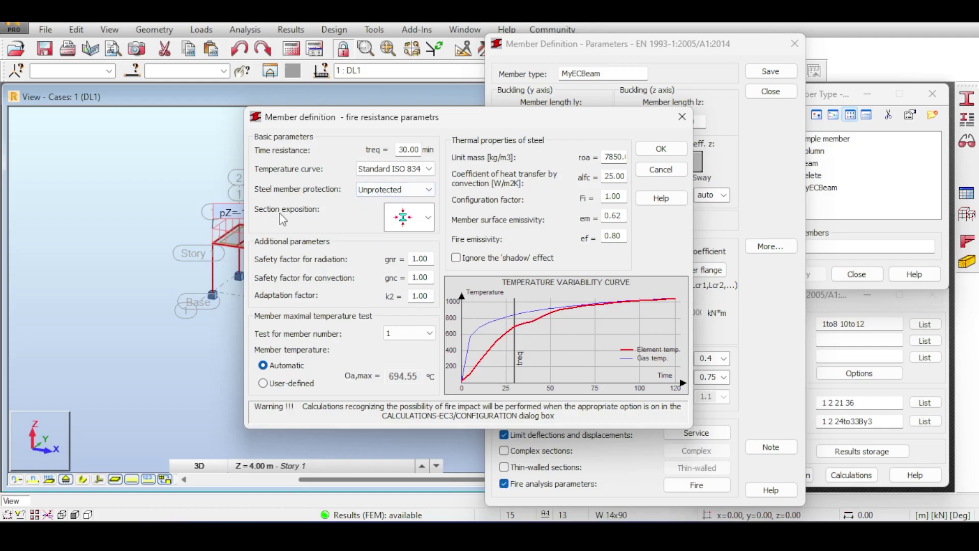
{"action": "left_click", "coordinate": [429, 219]}
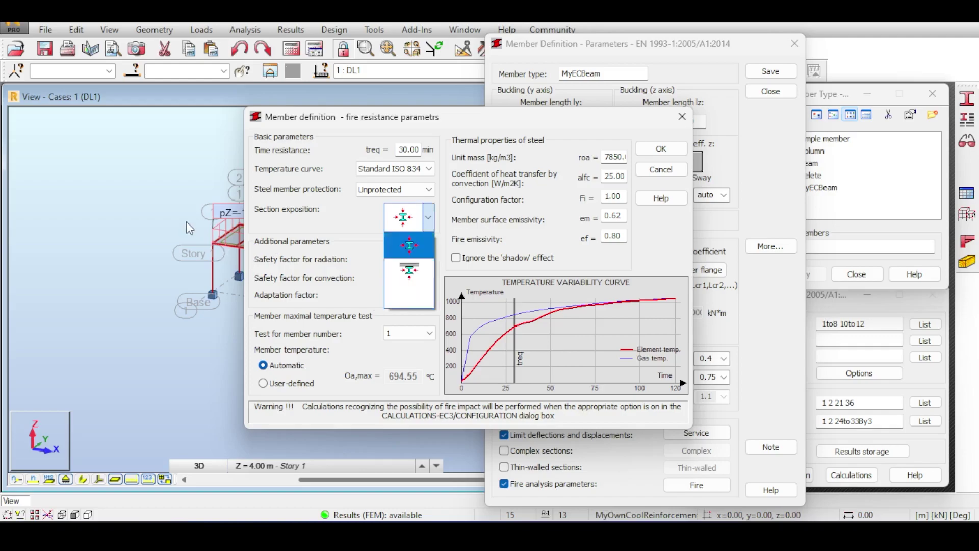
{"action": "left_click", "coordinate": [409, 245]}
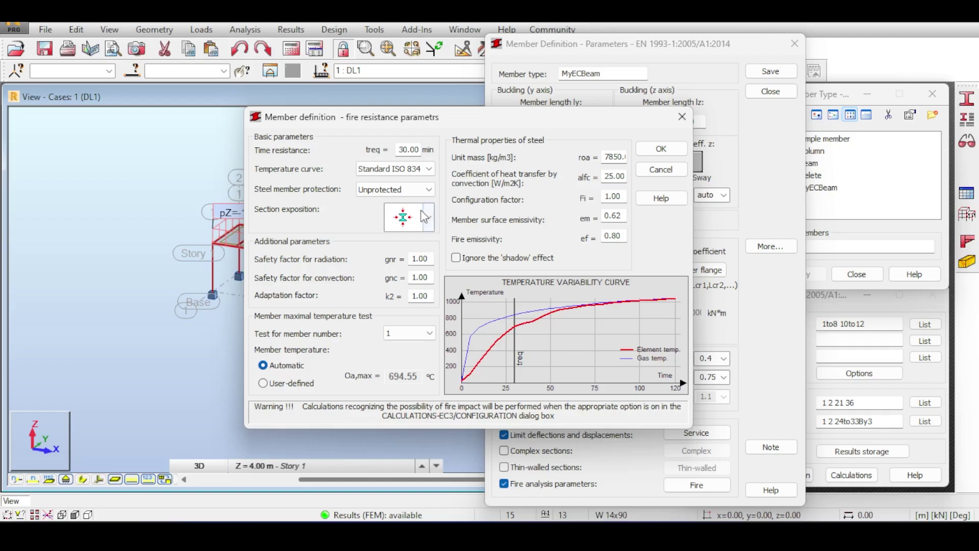
- Confirm the fire parameters and save the changes to the existing MyECBeam type
{"action": "left_click", "coordinate": [660, 149]}
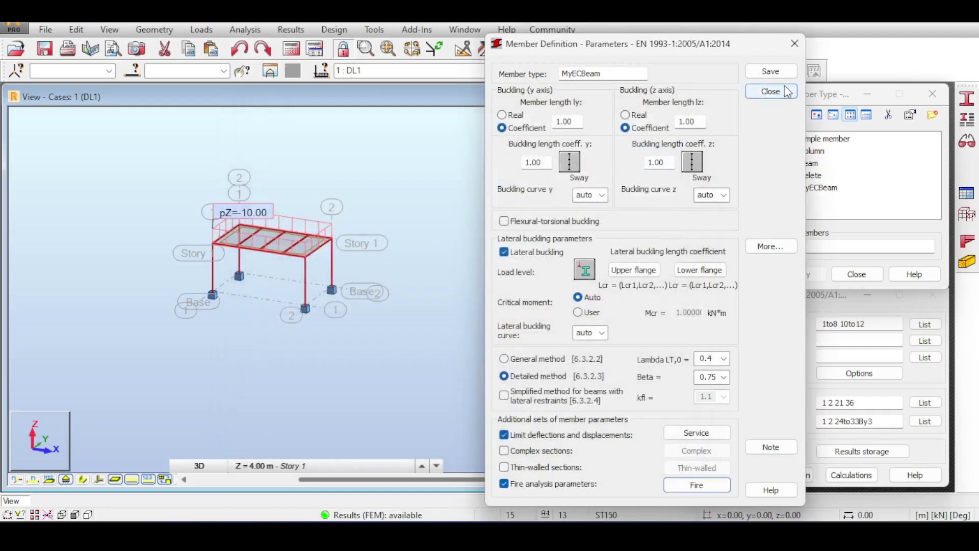
{"action": "left_click", "coordinate": [770, 72]}
{"action": "left_click", "coordinate": [673, 310]}
{"action": "left_click", "coordinate": [771, 91]}
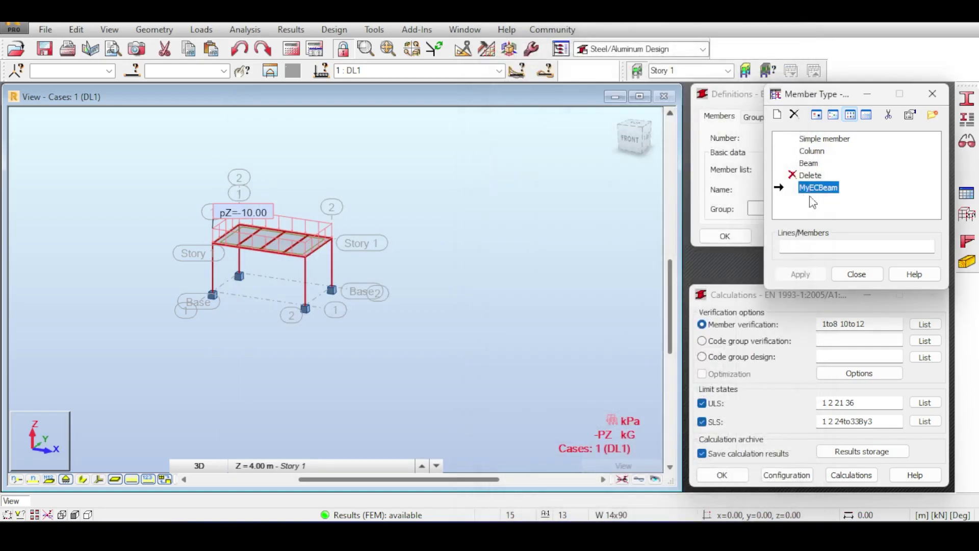
- Assign MyECBeam to members 1to12 and return to the steel design Calculations dialog
{"action": "left_click", "coordinate": [857, 246]}
{"action": "left_click_drag", "start_coordinate": [139, 150], "coordinate": [414, 363]}
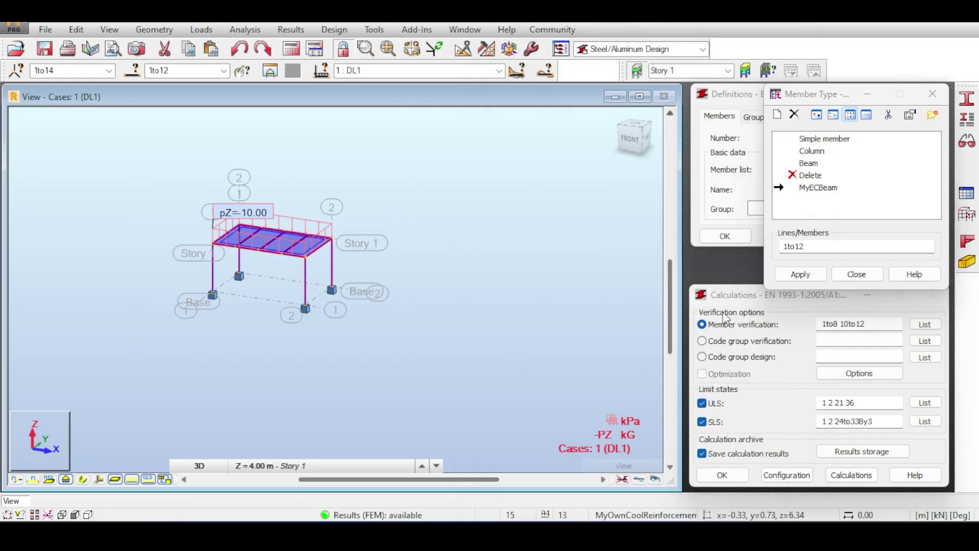
{"action": "left_click", "coordinate": [800, 274]}
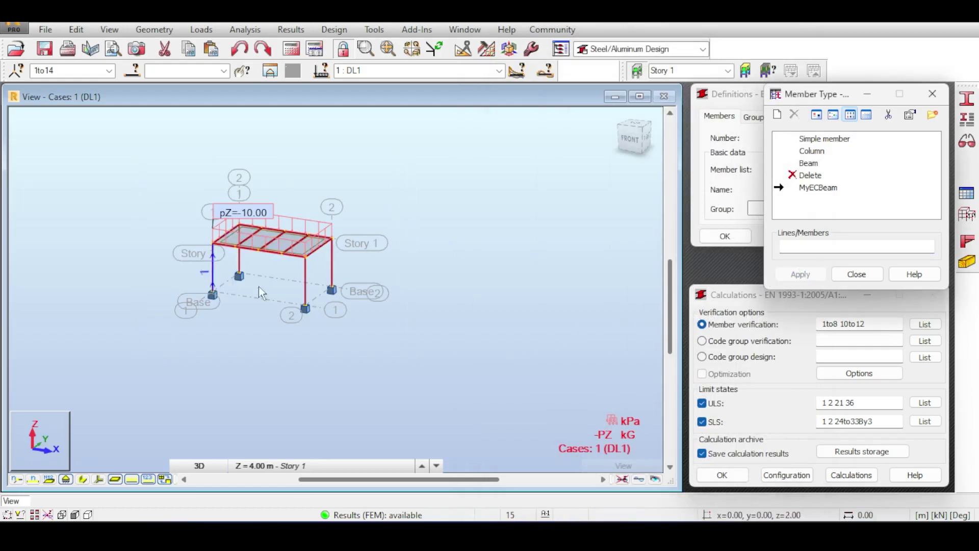
{"action": "left_click", "coordinate": [857, 274]}
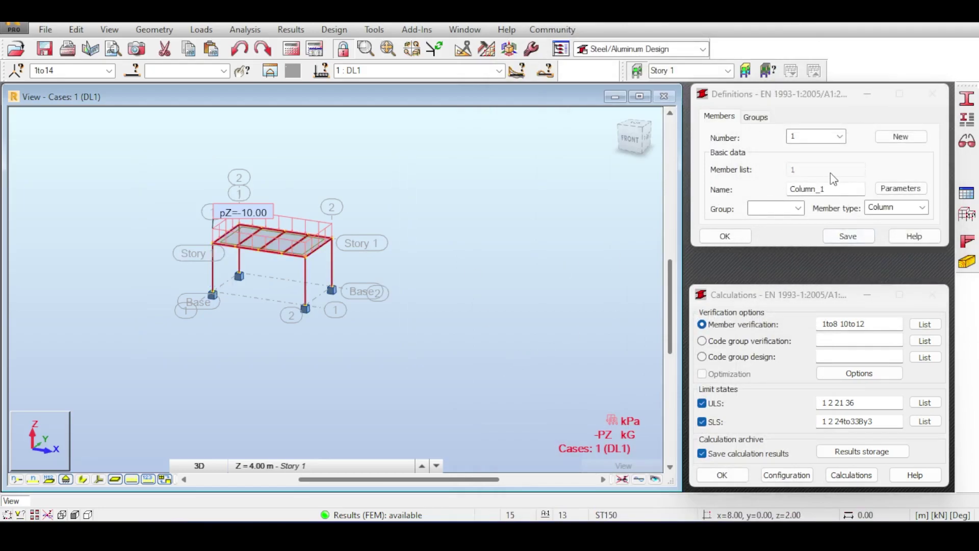
{"action": "left_click", "coordinate": [710, 327]}
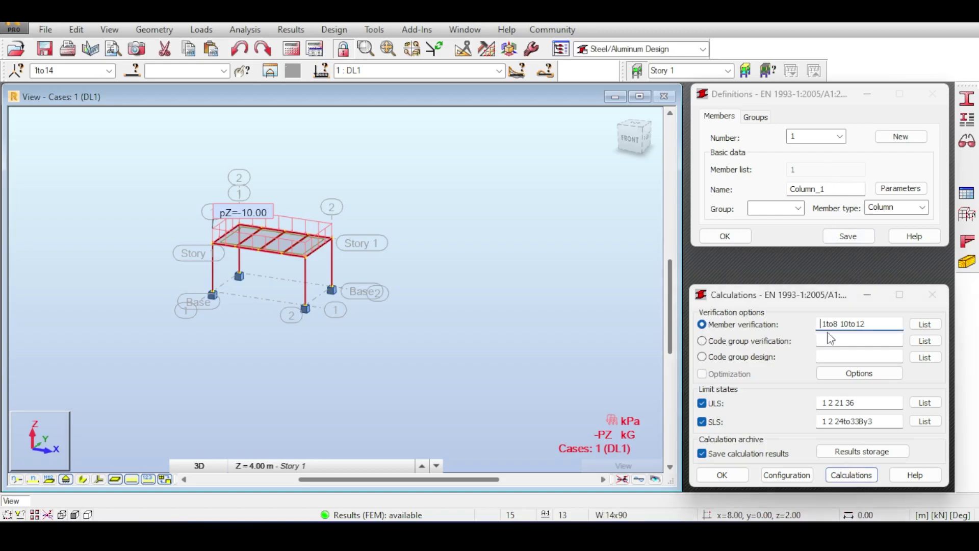
- Run the member verification and review the generated calculation note report
{"action": "key", "text": "Return"}
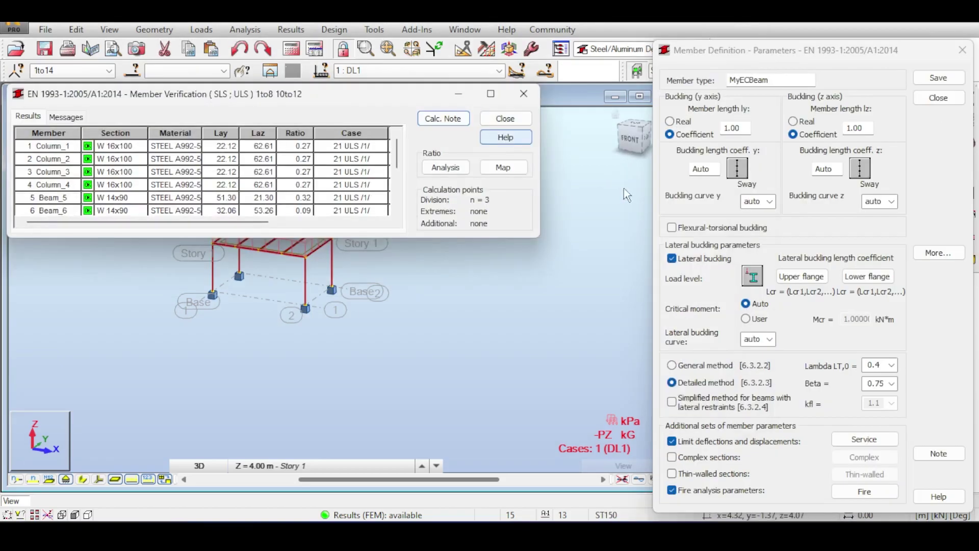
{"action": "left_click", "coordinate": [463, 118]}
{"action": "left_click", "coordinate": [205, 225]}
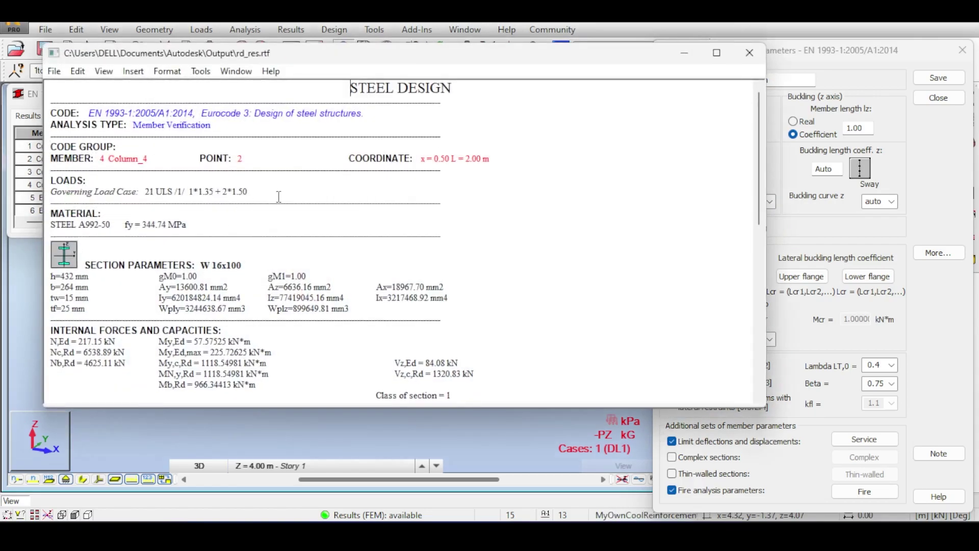
{"action": "scroll", "coordinate": [366, 194], "scroll_direction": "down", "scroll_amount": 8}
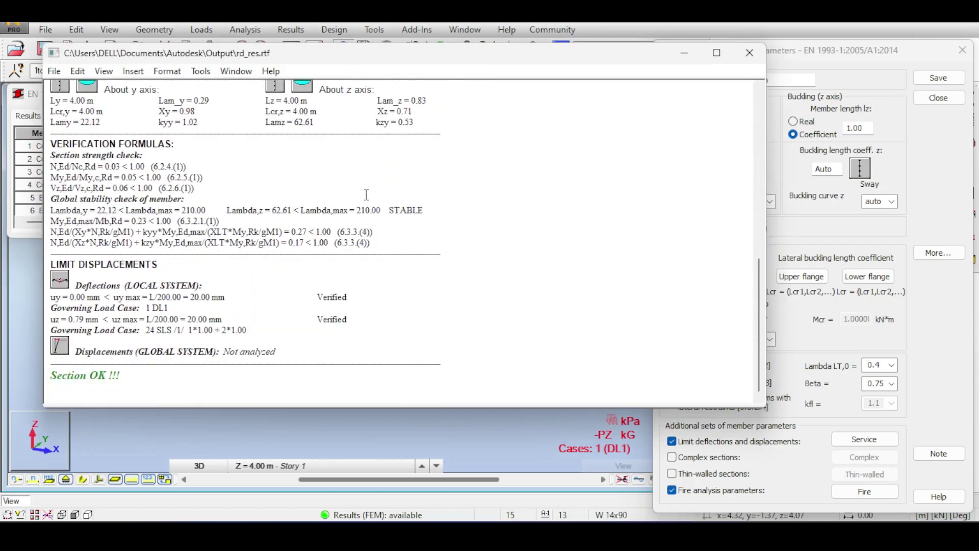
{"action": "scroll", "coordinate": [366, 194], "scroll_direction": "up", "scroll_amount": 3}
{"action": "scroll", "coordinate": [366, 194], "scroll_direction": "up", "scroll_amount": 5}
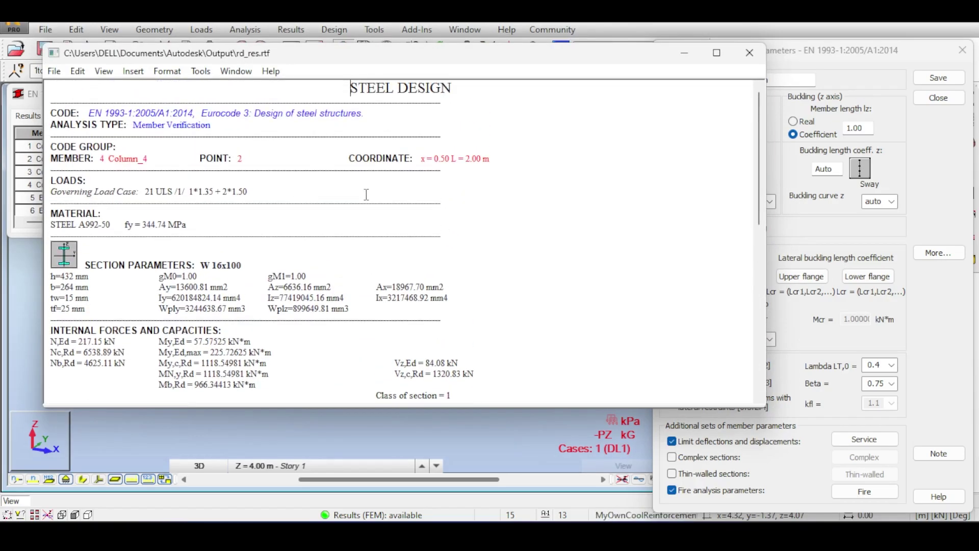
{"action": "left_click", "coordinate": [749, 53]}
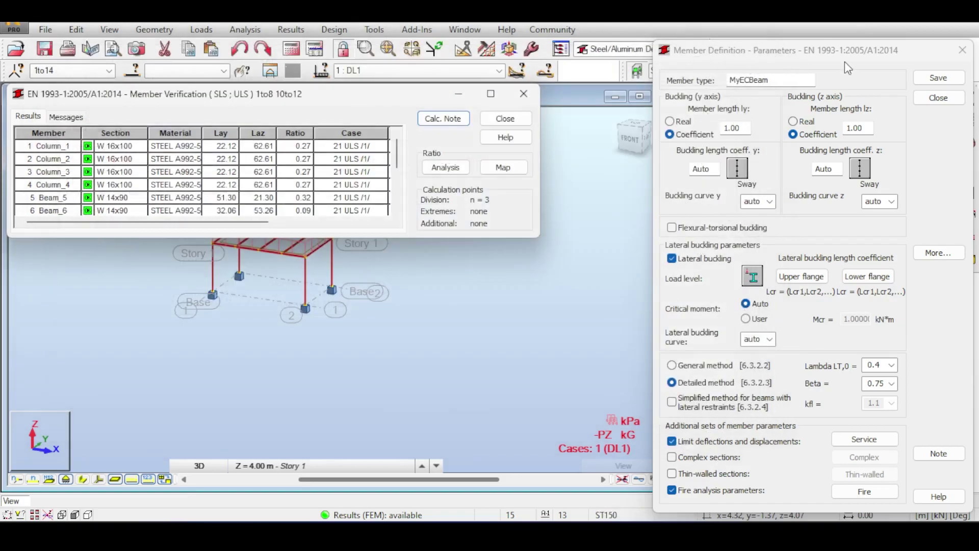
- Inspect the MyECBeam member type parameters without changes, returning to members 1to8 10to12
{"action": "left_click", "coordinate": [963, 49]}
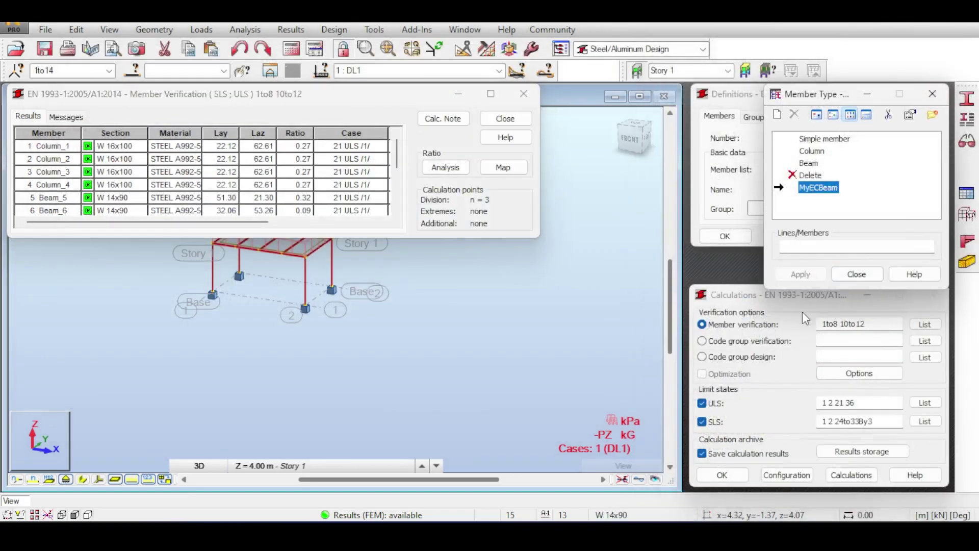
{"action": "left_click", "coordinate": [844, 324]}
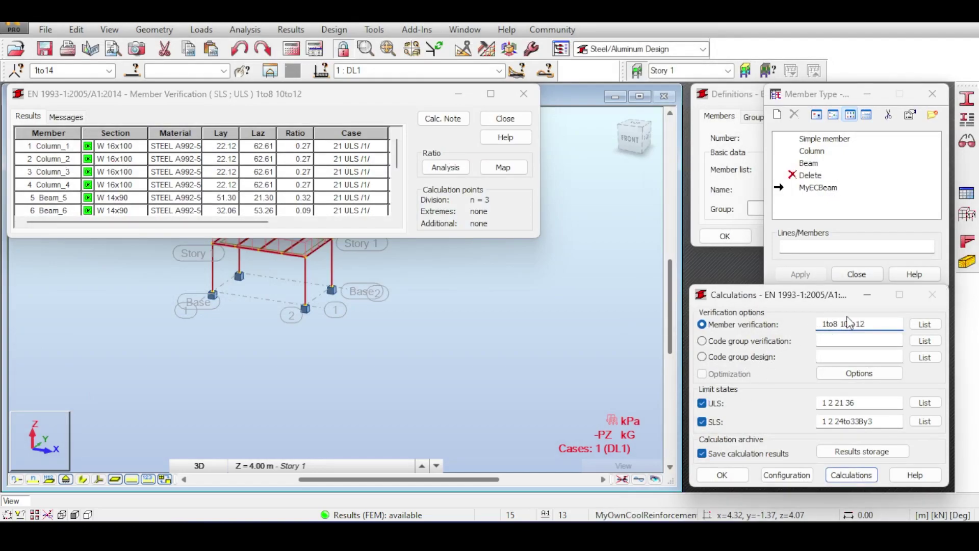
{"action": "left_click", "coordinate": [817, 188]}
{"action": "double_click", "coordinate": [814, 188]}
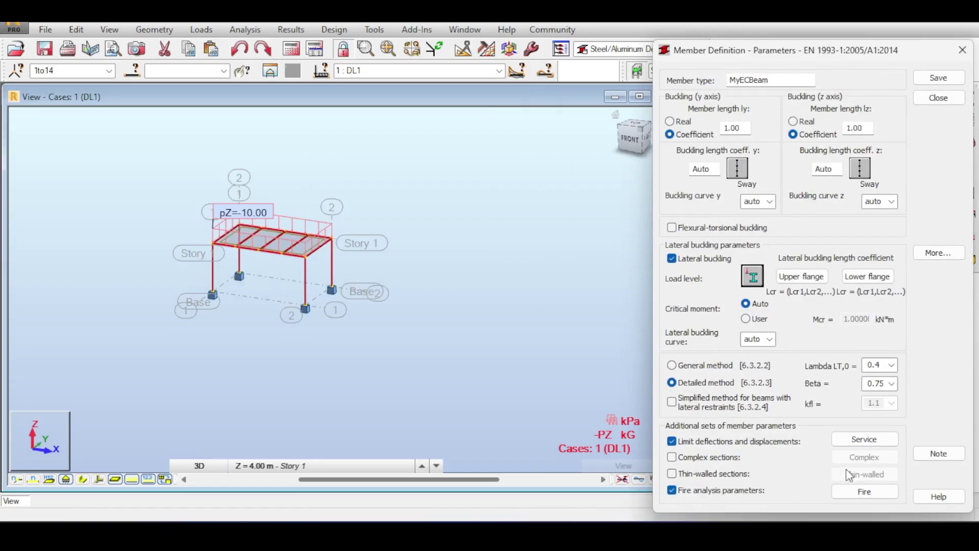
{"action": "left_click", "coordinate": [962, 50]}
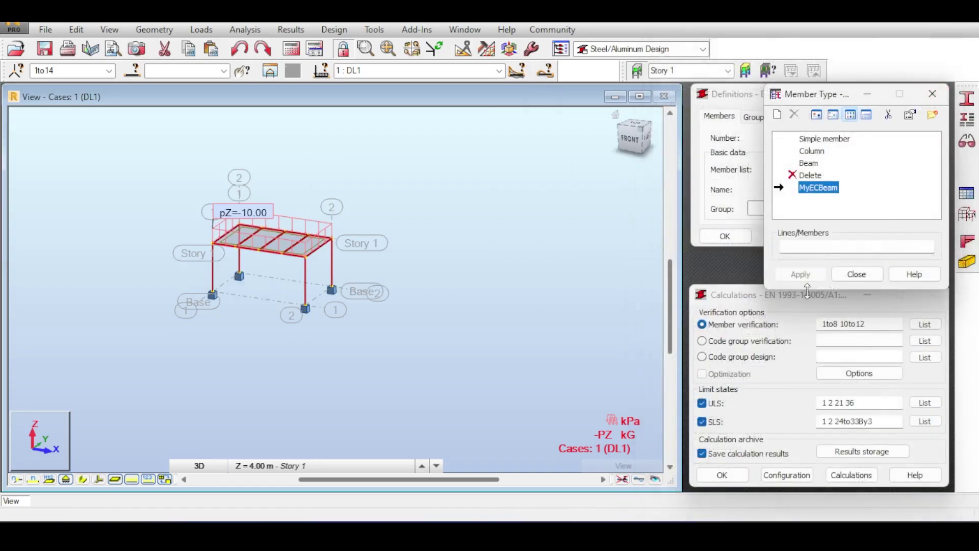
{"action": "left_click", "coordinate": [837, 323]}
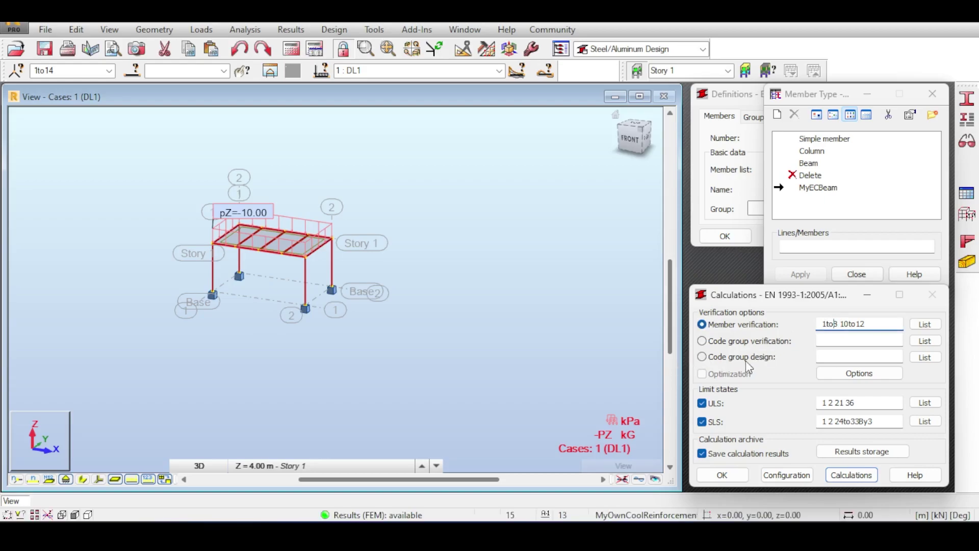
- Verify members 1to8 10to12 and look at Beam_8's detailed results
{"action": "left_click", "coordinate": [863, 475]}
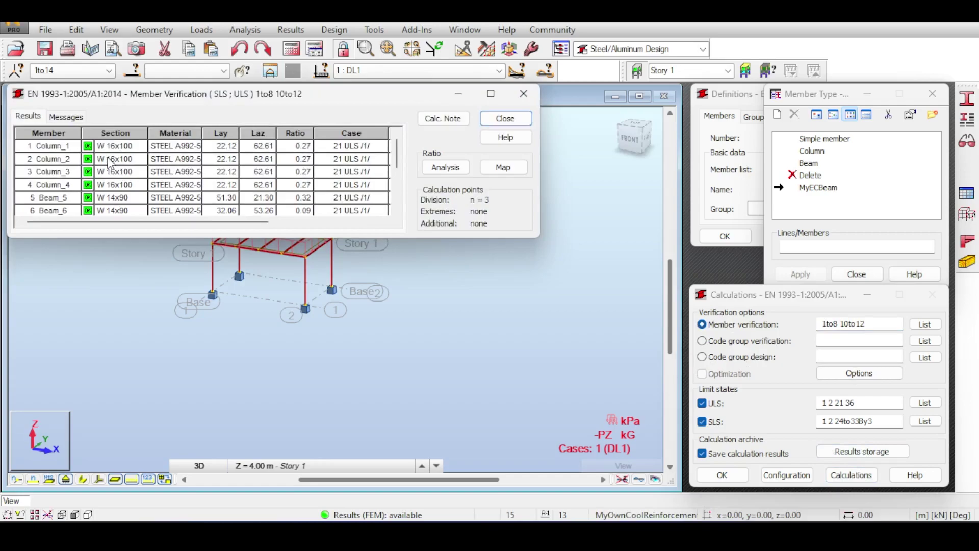
{"action": "scroll", "coordinate": [111, 163], "scroll_direction": "down", "scroll_amount": 2}
{"action": "double_click", "coordinate": [111, 159]}
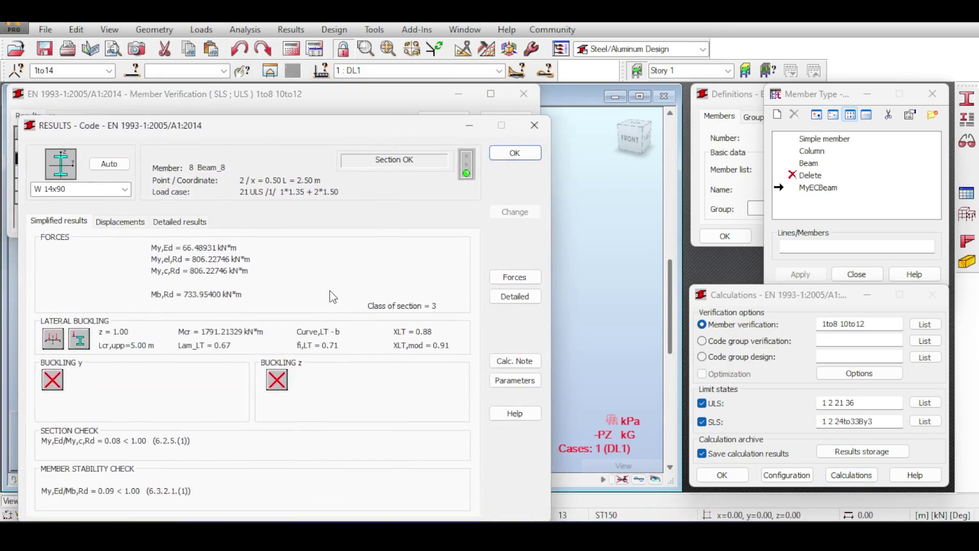
{"action": "left_click", "coordinate": [514, 154]}
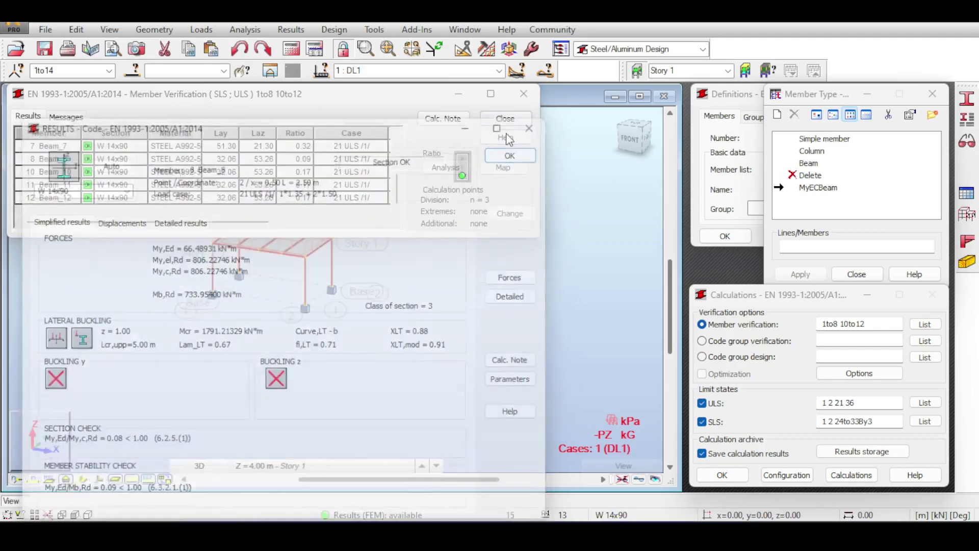
- Generate and read the full calculation note for Beam_8, then close it
{"action": "left_click", "coordinate": [442, 119]}
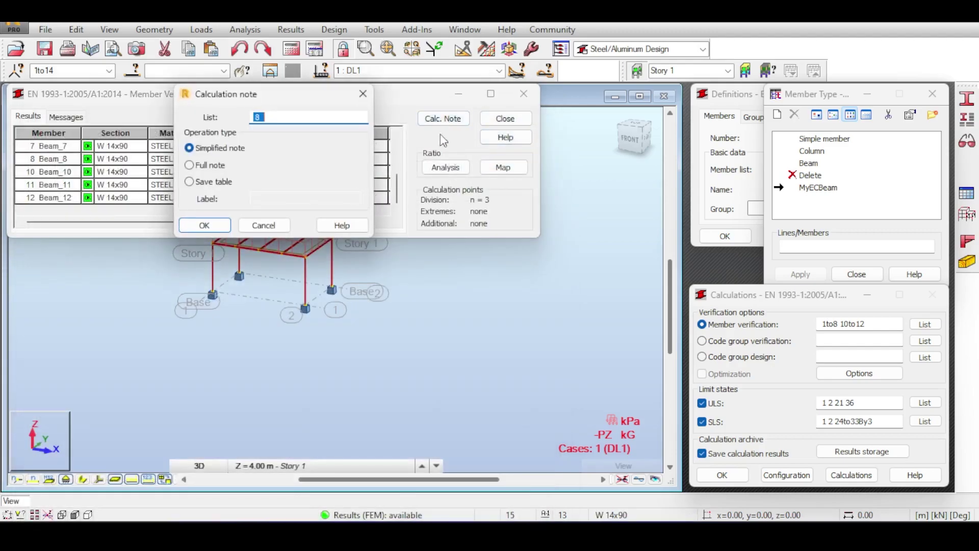
{"action": "left_click", "coordinate": [189, 166]}
{"action": "left_click", "coordinate": [214, 224]}
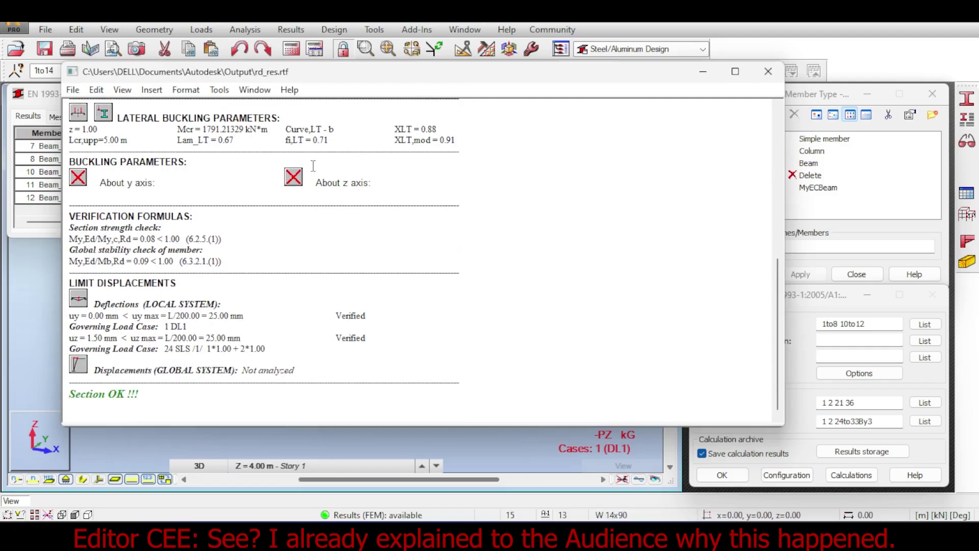
{"action": "scroll", "coordinate": [509, 200], "scroll_direction": "up", "scroll_amount": 2}
{"action": "scroll", "coordinate": [509, 199], "scroll_direction": "up", "scroll_amount": 3}
{"action": "left_click", "coordinate": [768, 71]}
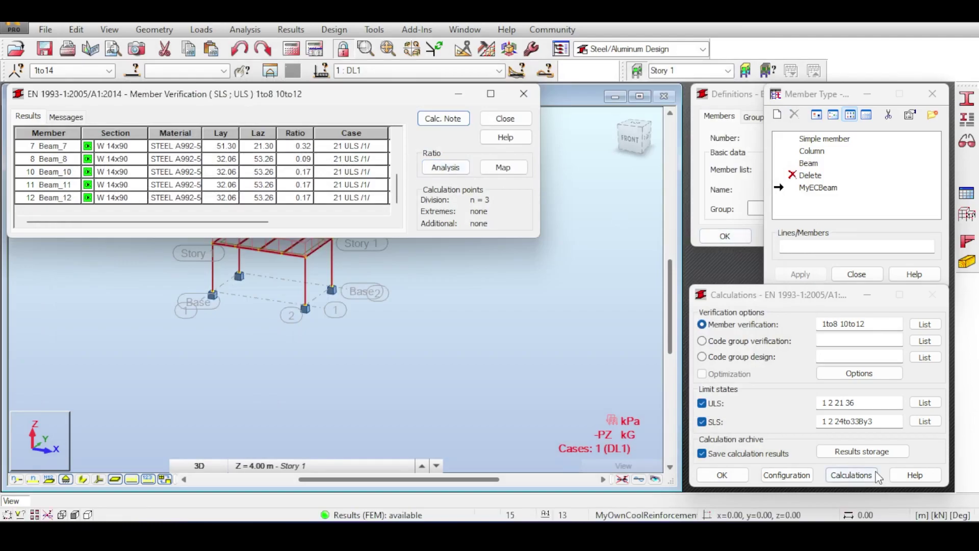
- Tick fire calculations in Configuration, then review MyECBeam's fire resistance parameters
{"action": "left_click", "coordinate": [790, 476]}
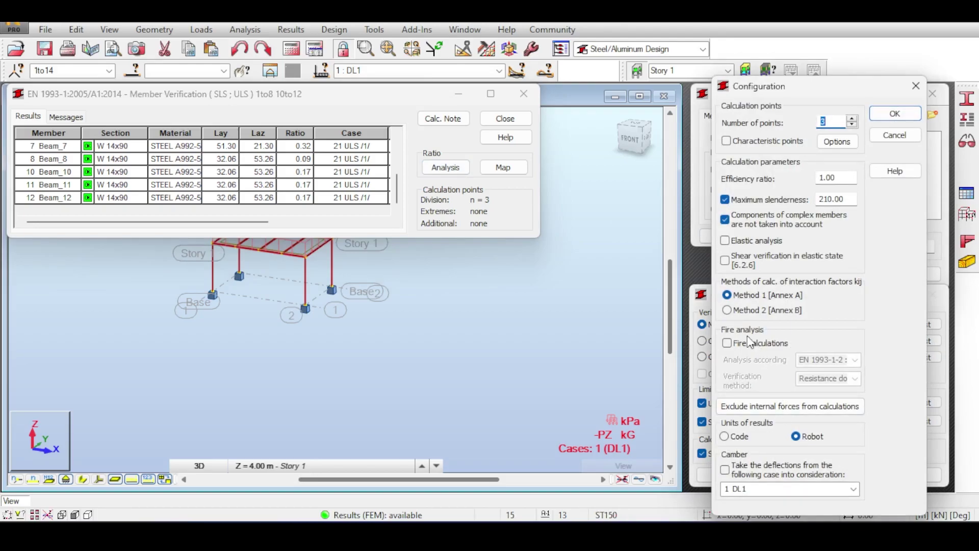
{"action": "left_click", "coordinate": [727, 343]}
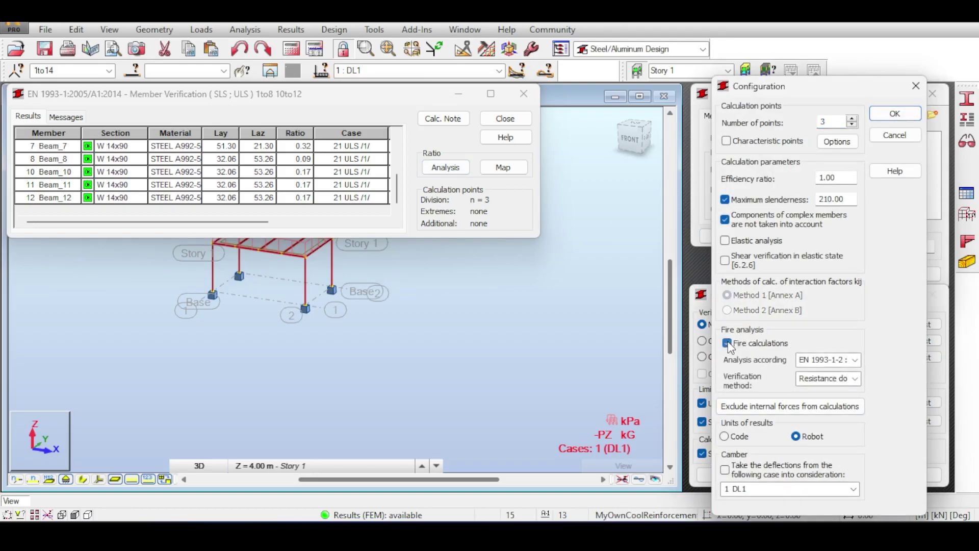
{"action": "left_click_drag", "start_coordinate": [745, 83], "coordinate": [410, 58]}
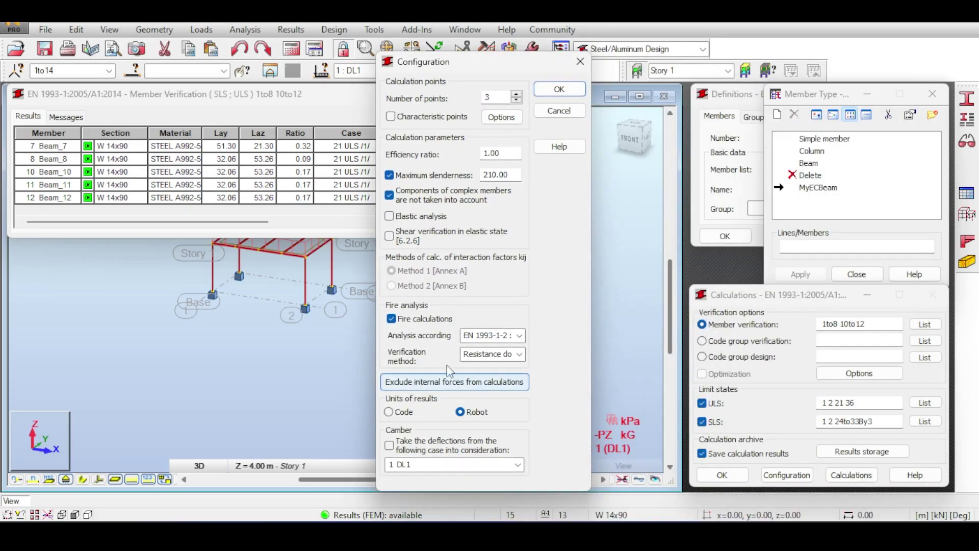
{"action": "left_click", "coordinate": [560, 89]}
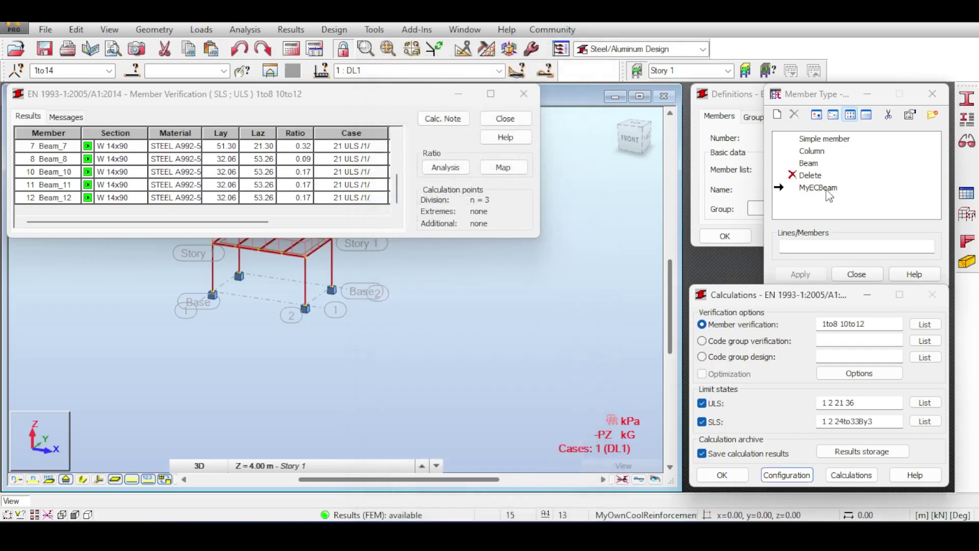
{"action": "double_click", "coordinate": [818, 187]}
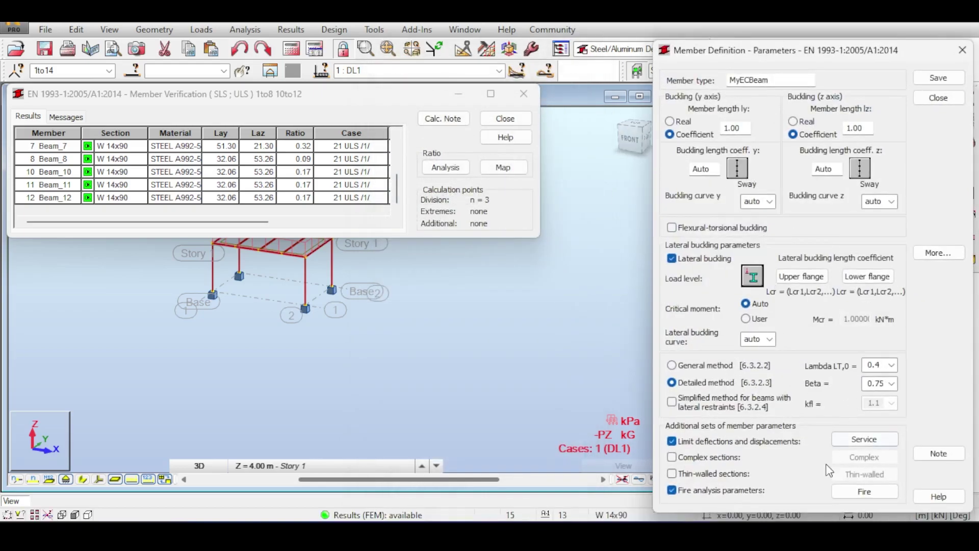
{"action": "left_click", "coordinate": [865, 491]}
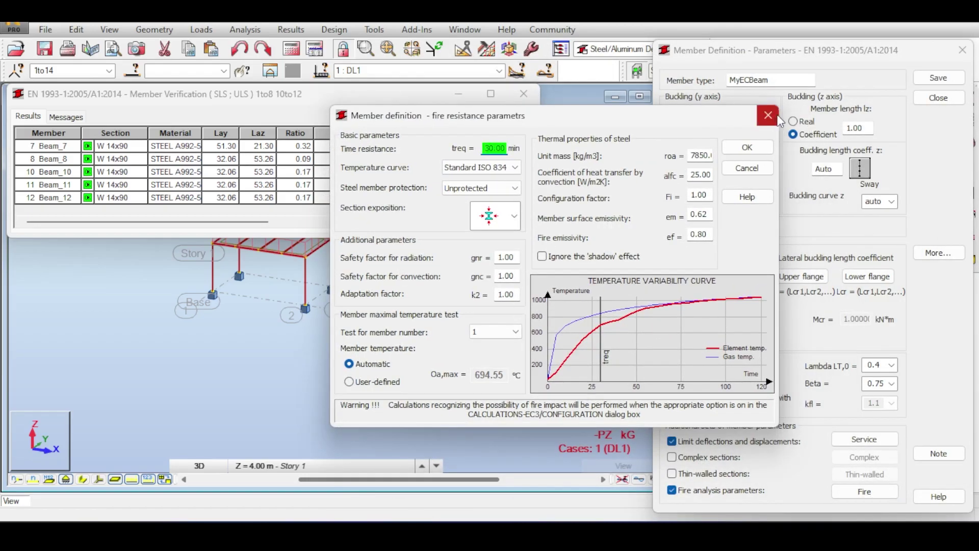
{"action": "left_click", "coordinate": [775, 117]}
{"action": "left_click", "coordinate": [963, 50]}
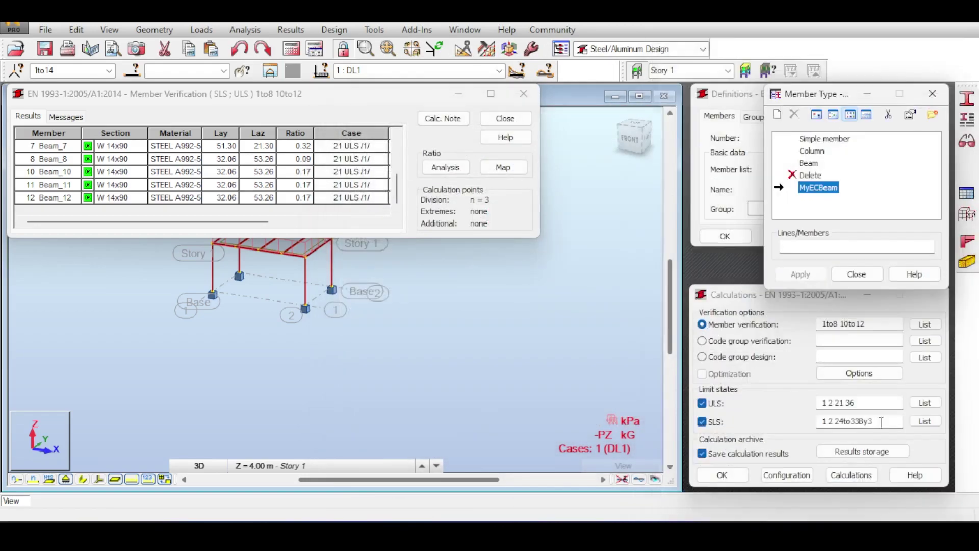
- Enable fire calculations per EN 1993-1-2 with the Resistance domain verification method and accept
{"action": "left_click", "coordinate": [795, 474]}
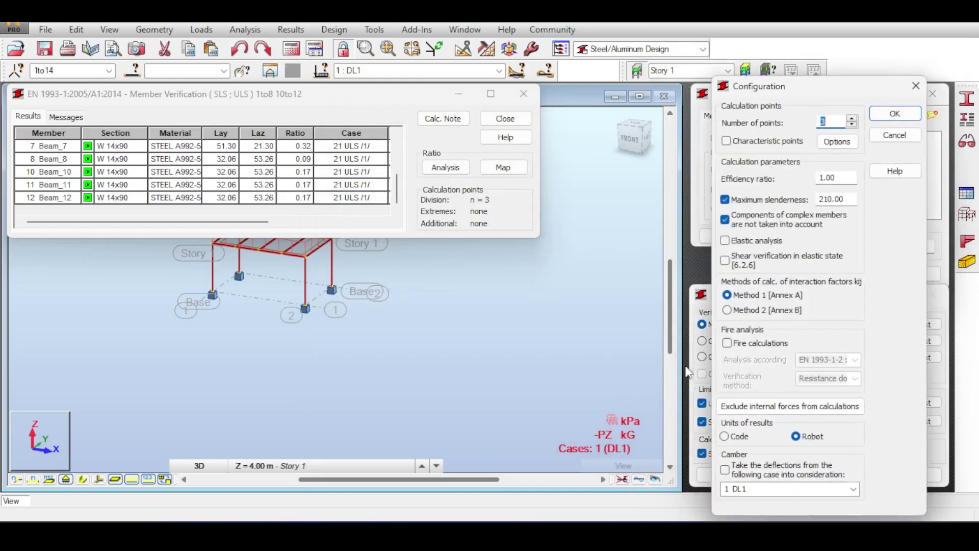
{"action": "left_click", "coordinate": [752, 343]}
{"action": "left_click_drag", "start_coordinate": [765, 90], "coordinate": [422, 45]}
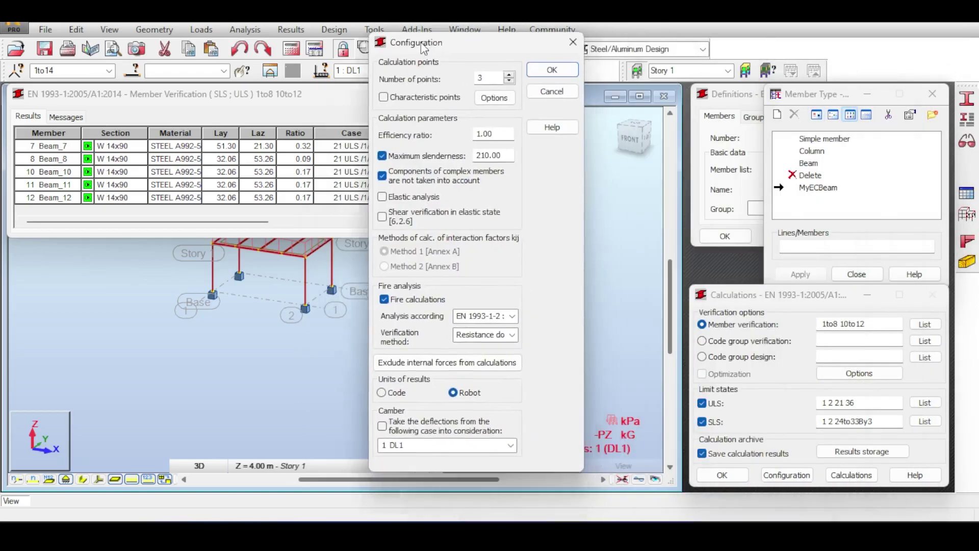
{"action": "left_click", "coordinate": [512, 318]}
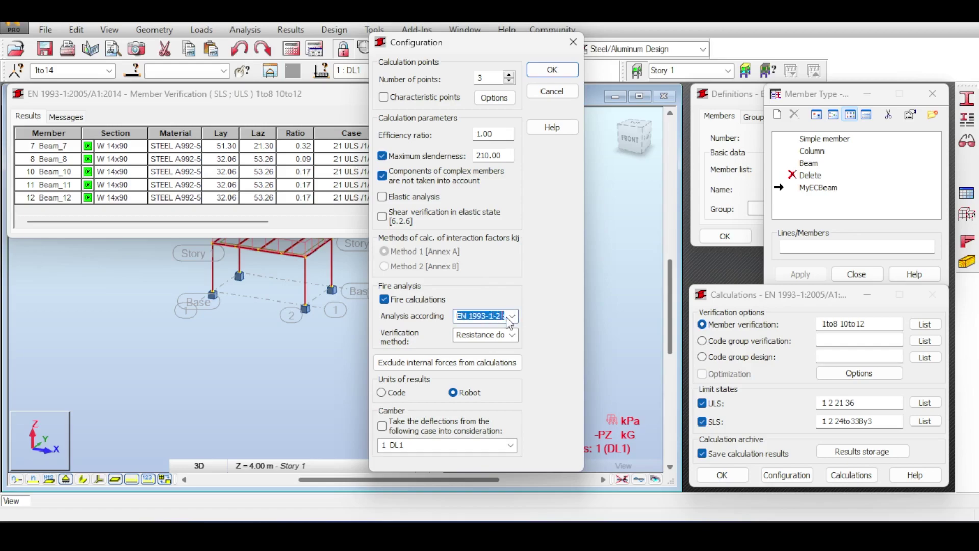
{"action": "left_click", "coordinate": [512, 320]}
{"action": "left_click", "coordinate": [513, 336]}
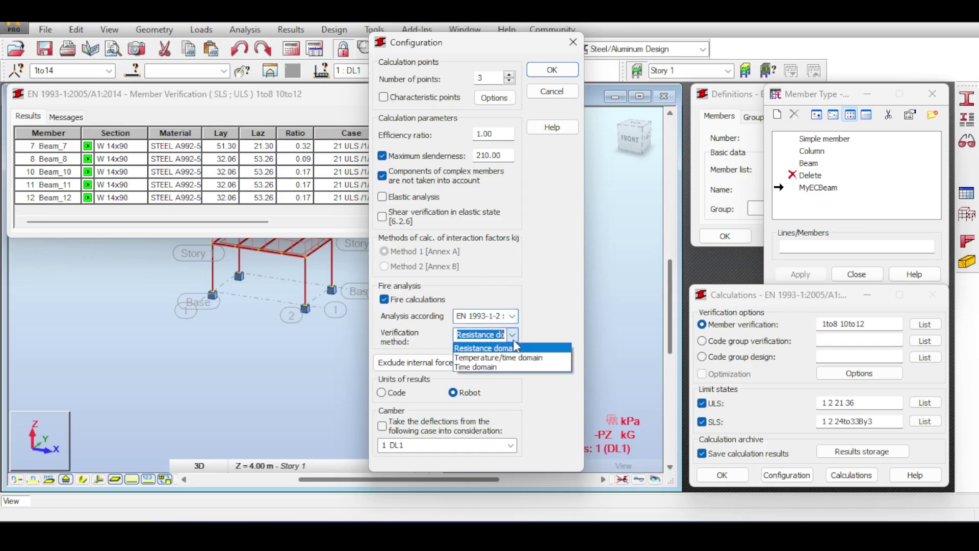
{"action": "left_click", "coordinate": [547, 333]}
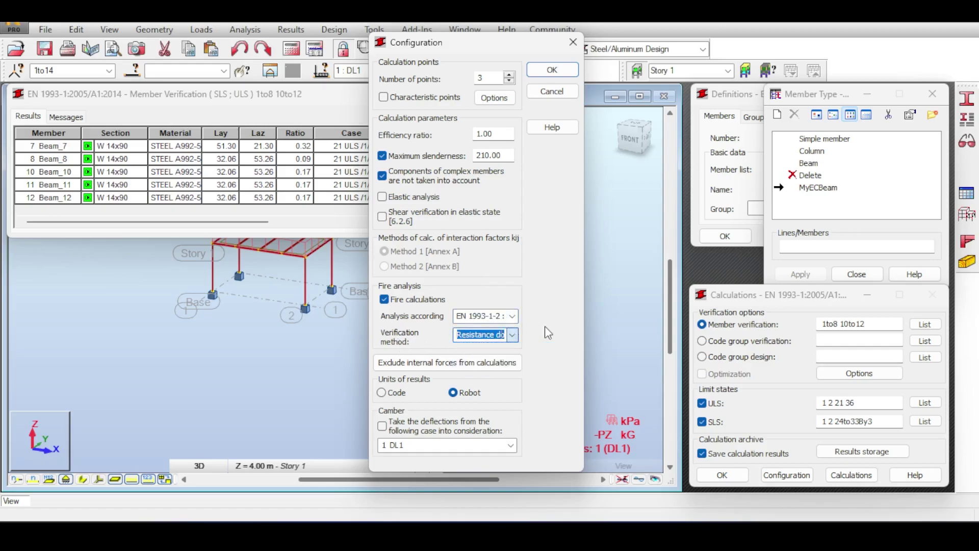
{"action": "left_click", "coordinate": [548, 72]}
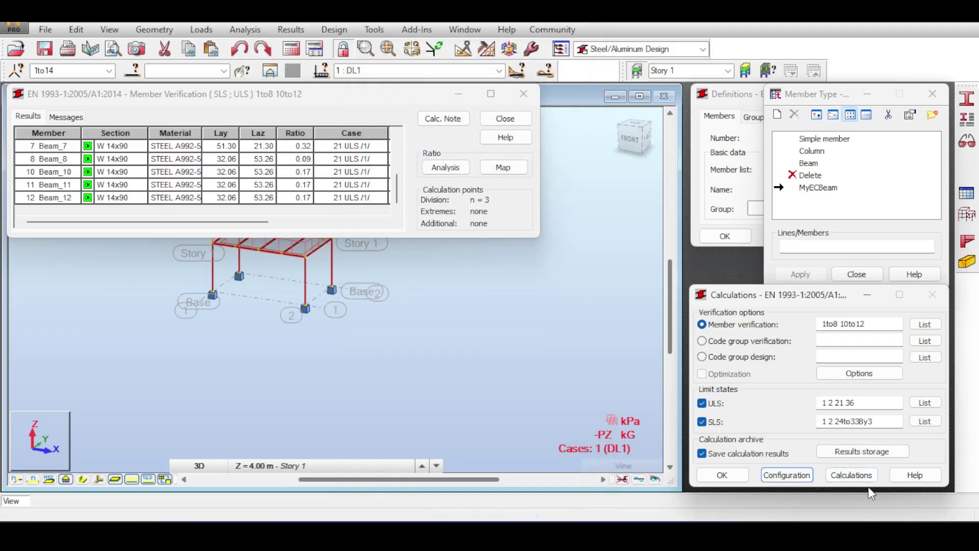
- Run the verification with fire enabled and inspect Column_3's detailed results and the load cases
{"action": "left_click", "coordinate": [851, 474]}
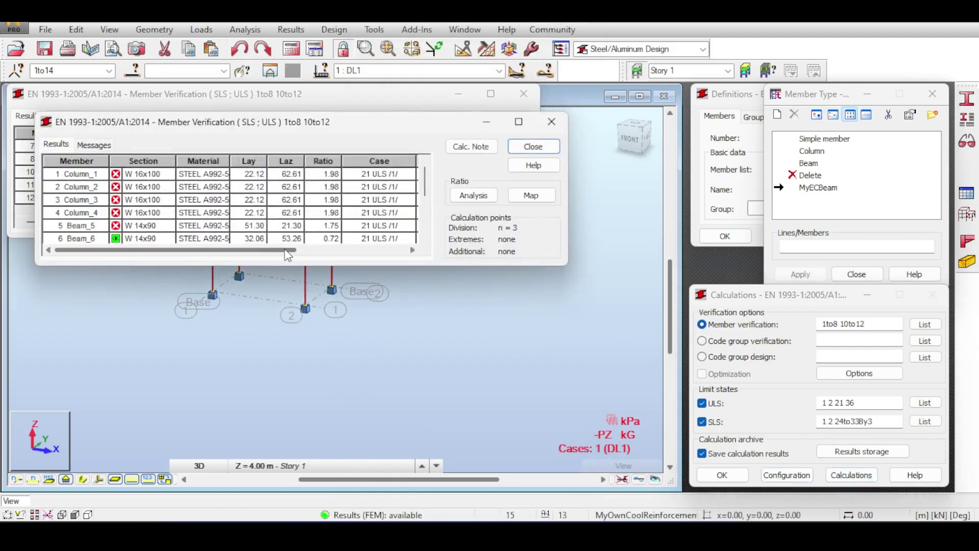
{"action": "double_click", "coordinate": [275, 200]}
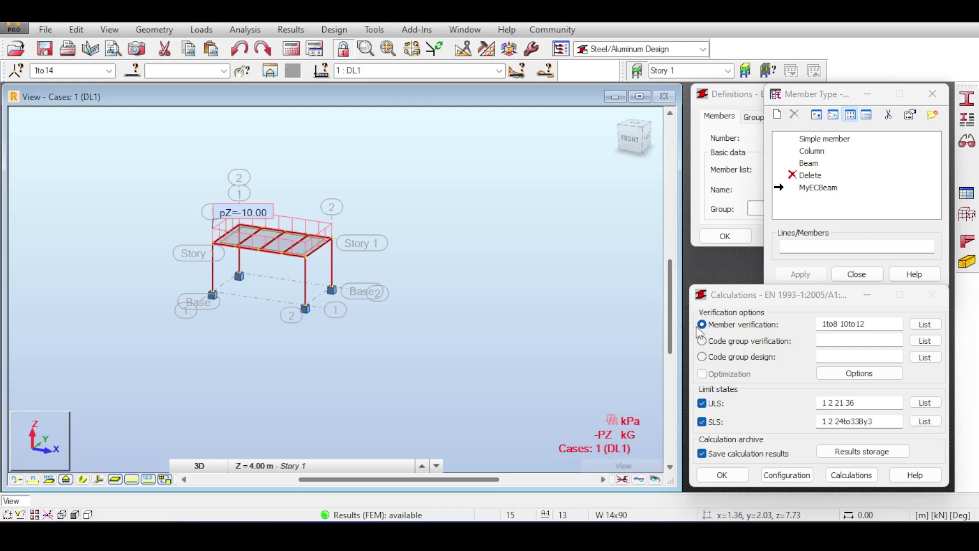
{"action": "left_click", "coordinate": [499, 70]}
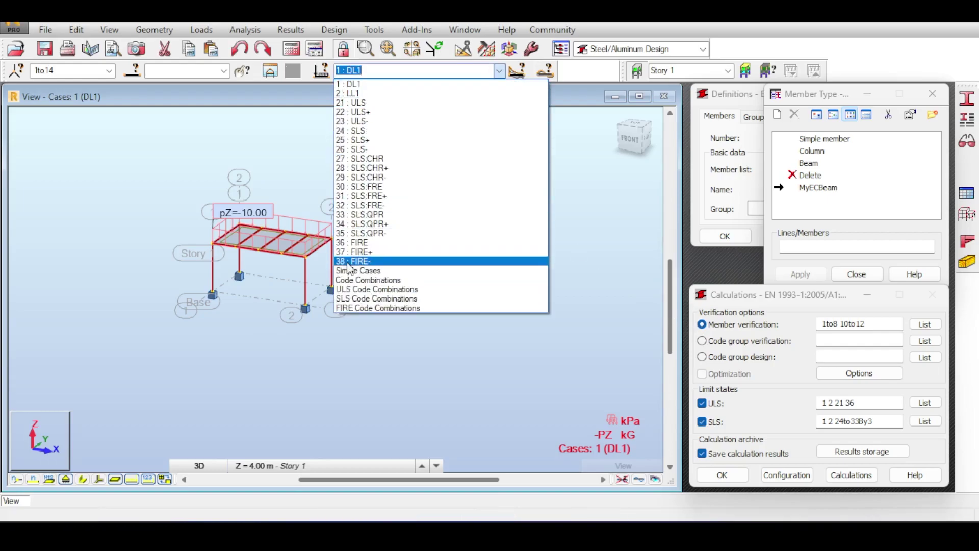
{"action": "left_click", "coordinate": [693, 392]}
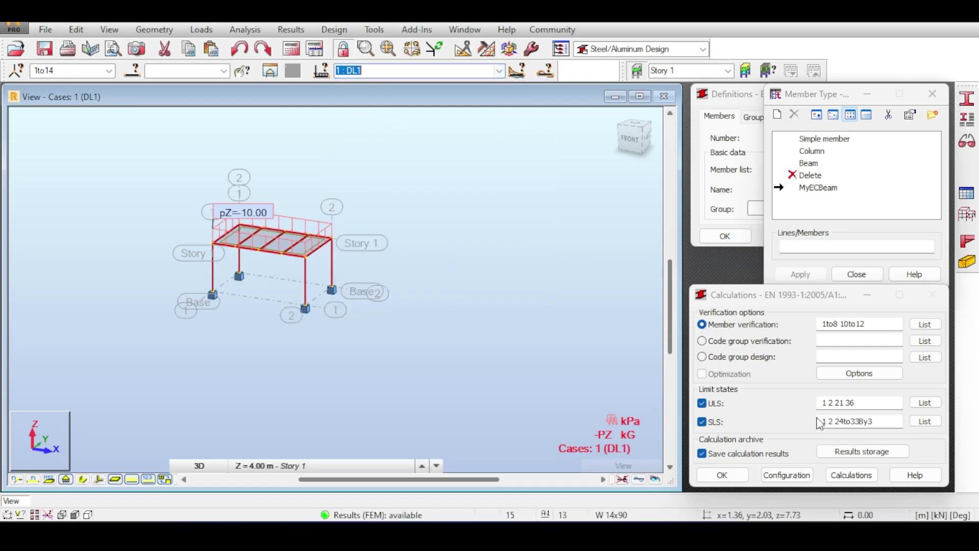
- Set both ULS and SLS lists to 36 and rerun the verification for fire case 36
{"action": "left_click_drag", "start_coordinate": [890, 422], "coordinate": [762, 432]}
{"action": "key", "text": "BackSpace"}
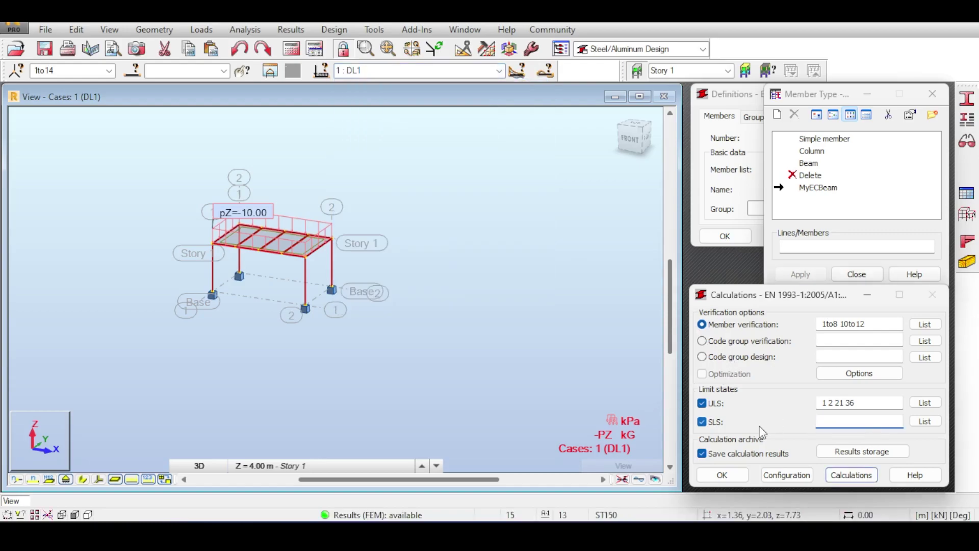
{"action": "left_click_drag", "start_coordinate": [867, 406], "coordinate": [778, 404]}
{"action": "type", "text": "36"}
{"action": "left_click", "coordinate": [826, 422]}
{"action": "type", "text": "36"}
{"action": "left_click", "coordinate": [851, 475]}
{"action": "scroll", "coordinate": [204, 174], "scroll_direction": "down", "scroll_amount": 2}
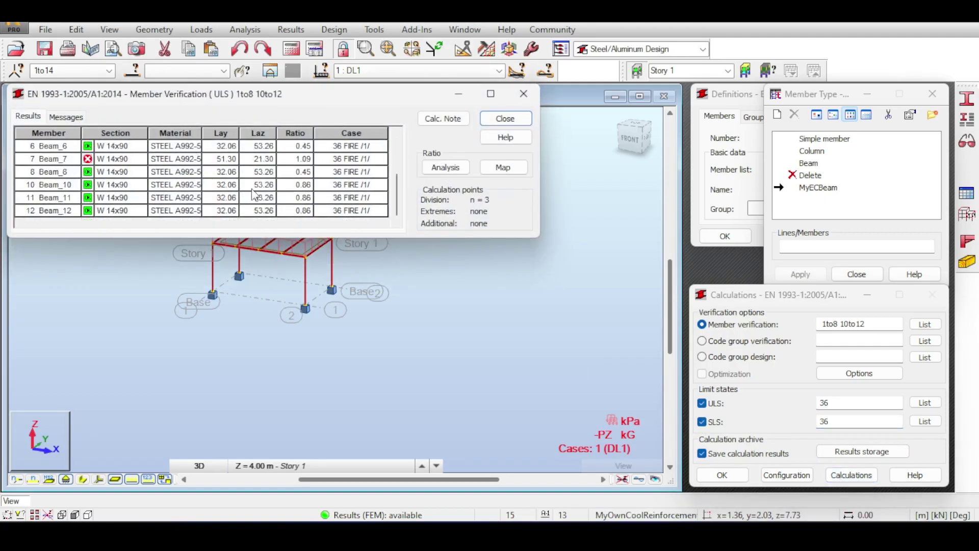
{"action": "scroll", "coordinate": [263, 198], "scroll_direction": "up", "scroll_amount": 2}
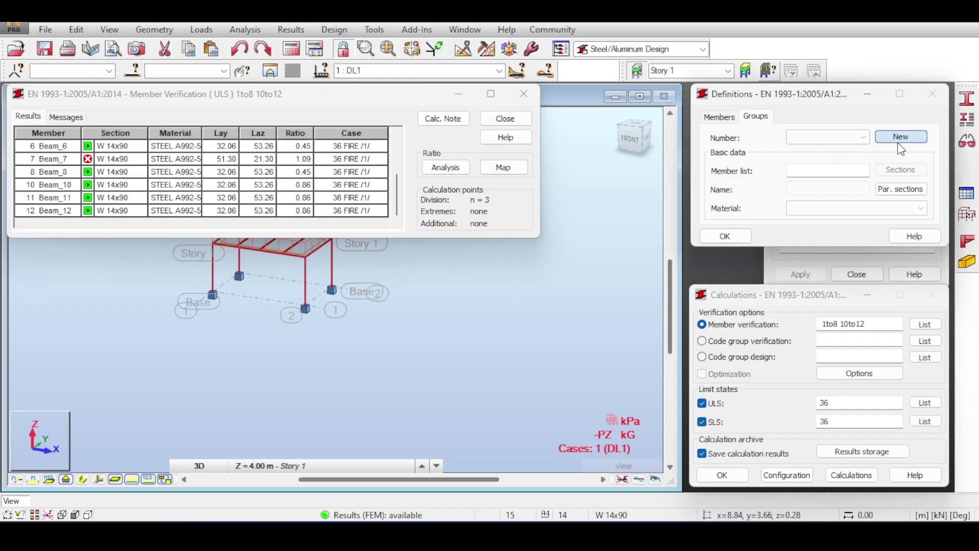
- Start a new code group with S 275 steel as its material
{"action": "left_click", "coordinate": [813, 169]}
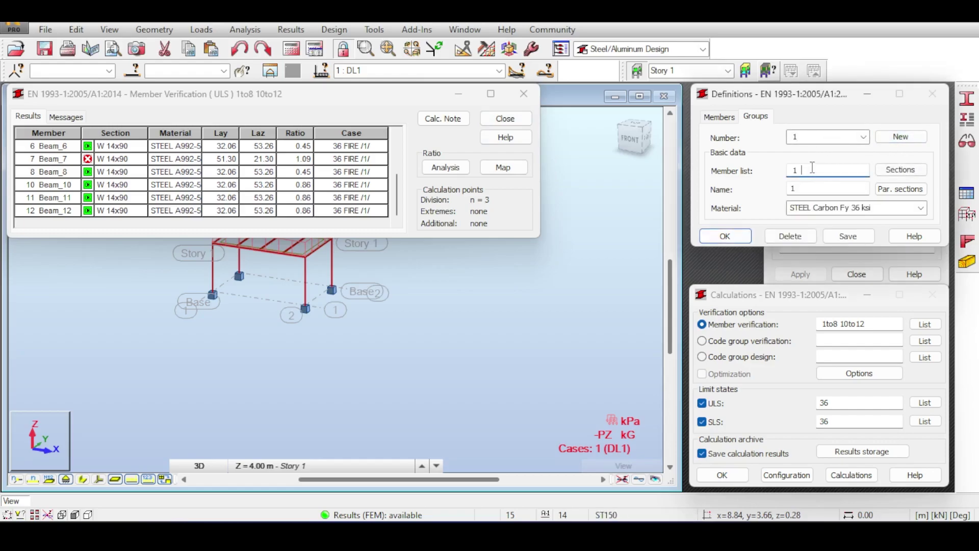
{"action": "left_click", "coordinate": [814, 203]}
{"action": "left_click", "coordinate": [920, 209]}
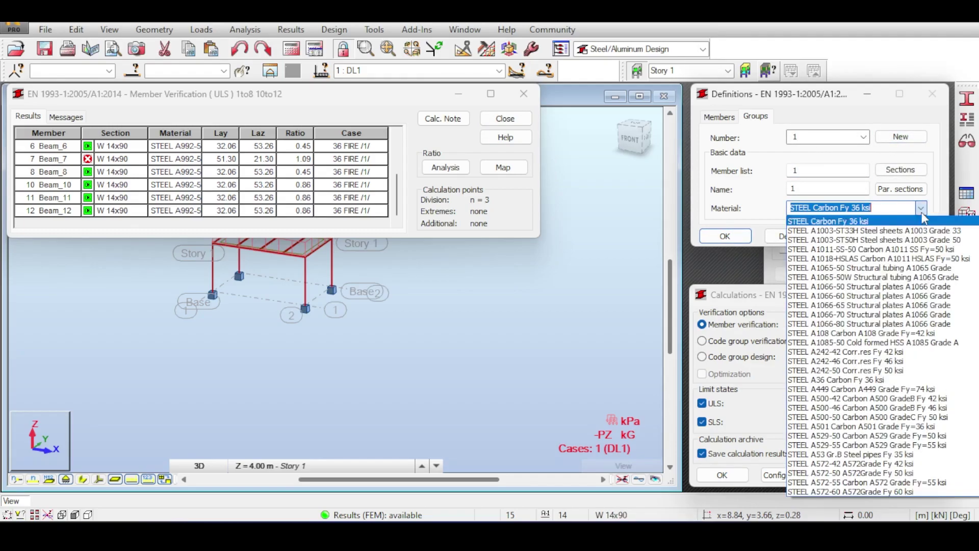
{"action": "scroll", "coordinate": [860, 413], "scroll_direction": "down", "scroll_amount": 5}
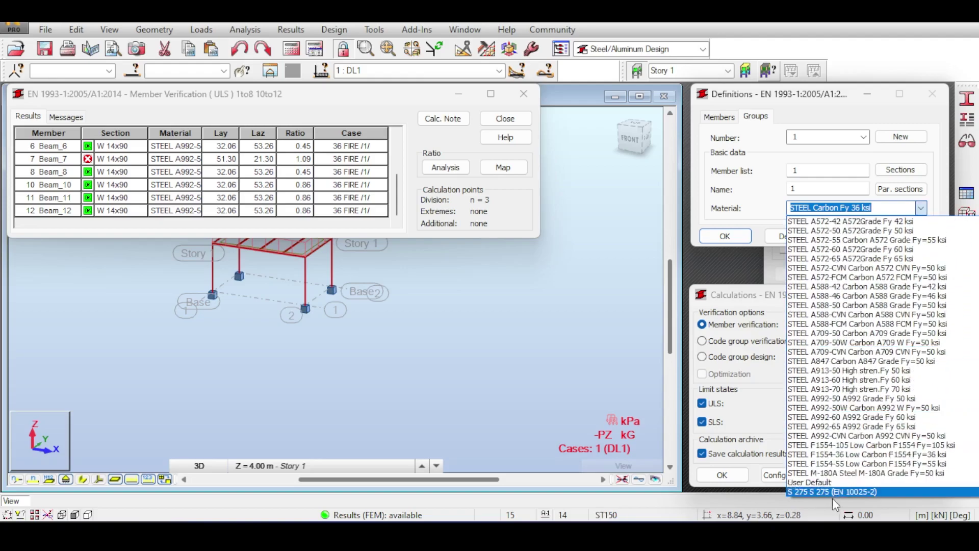
{"action": "left_click", "coordinate": [833, 491]}
{"action": "left_click", "coordinate": [920, 208]}
{"action": "scroll", "coordinate": [828, 359], "scroll_direction": "down", "scroll_amount": 5}
{"action": "left_click", "coordinate": [831, 492]}
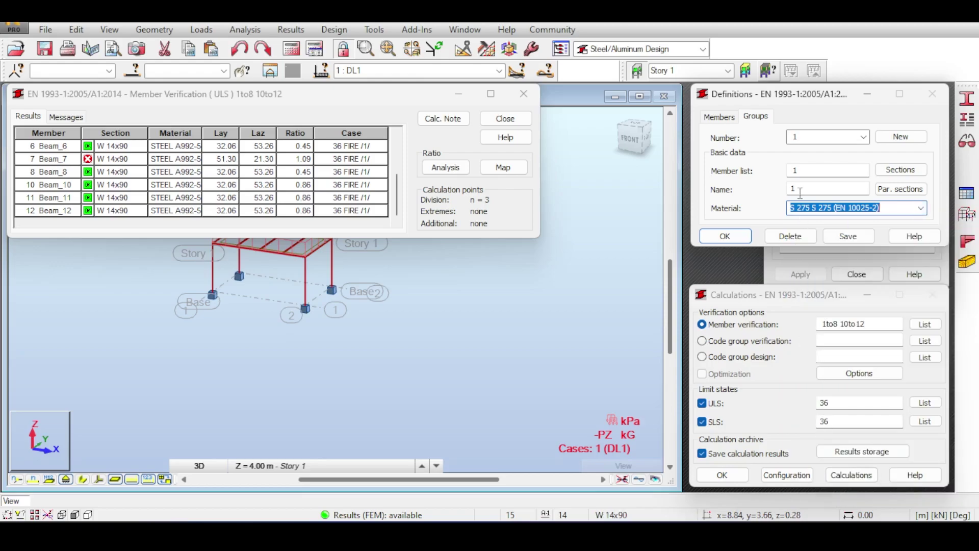
- Name the group MyG and select its members 1to8 10to13 from the frame model
{"action": "left_click", "coordinate": [803, 185]}
{"action": "left_click_drag", "start_coordinate": [804, 186], "coordinate": [790, 190]}
{"action": "type", "text": "MyG"}
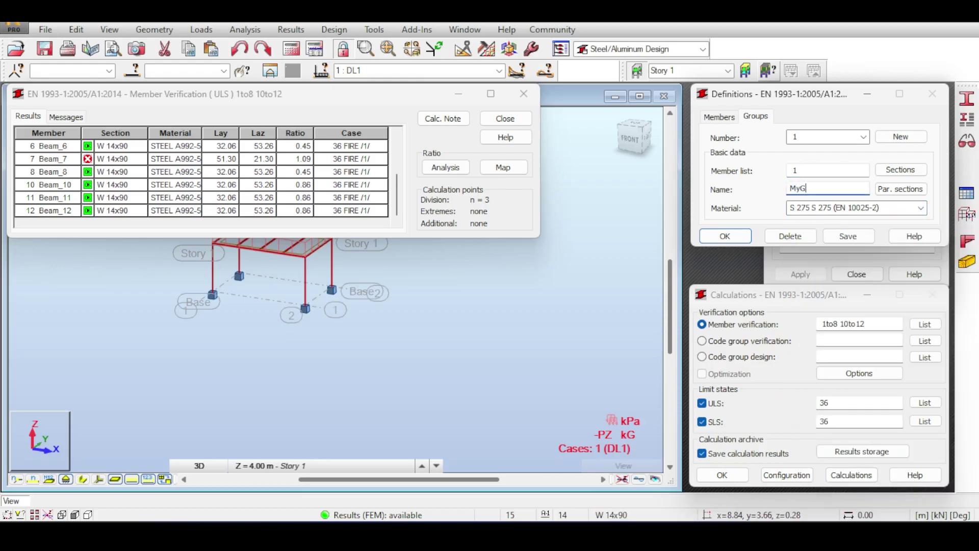
{"action": "left_click_drag", "start_coordinate": [826, 172], "coordinate": [743, 165]}
{"action": "type", "text": "all"}
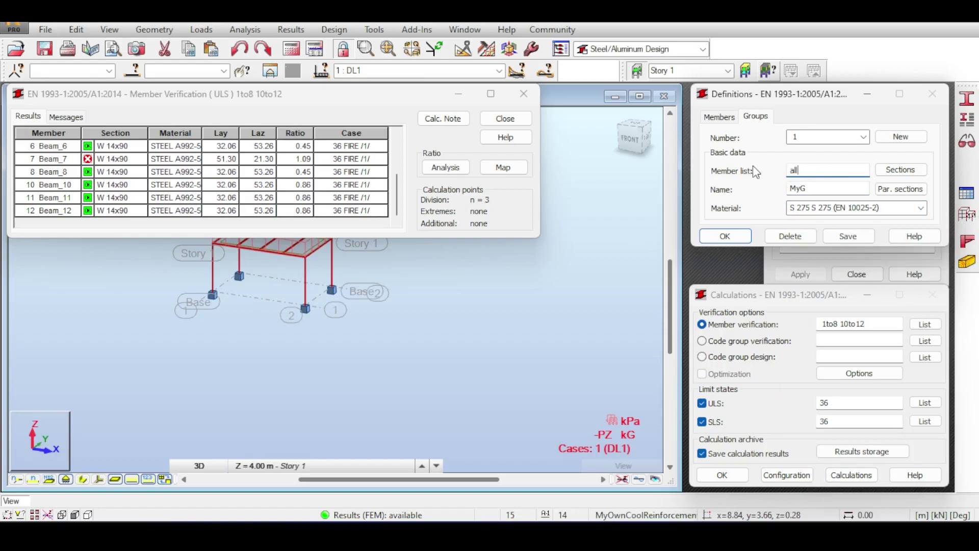
{"action": "left_click_drag", "start_coordinate": [456, 290], "coordinate": [134, 427]}
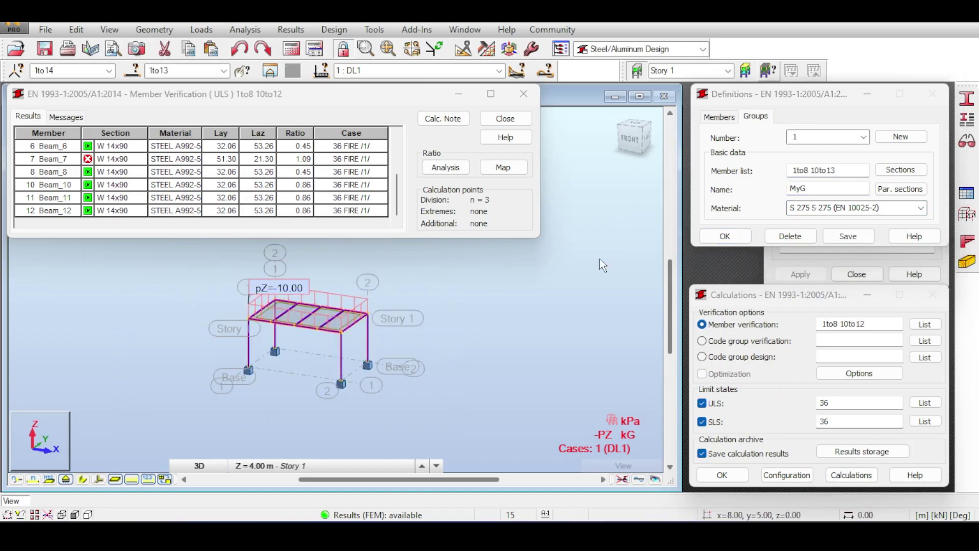
- Add the Europe IPE section family as the group's candidate sections
{"action": "left_click", "coordinate": [886, 169]}
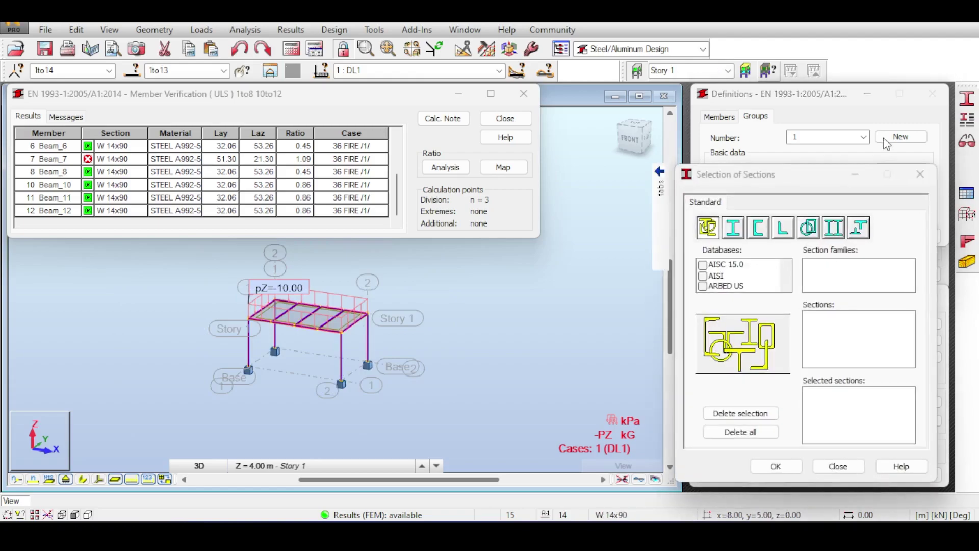
{"action": "scroll", "coordinate": [745, 278], "scroll_direction": "down", "scroll_amount": 2}
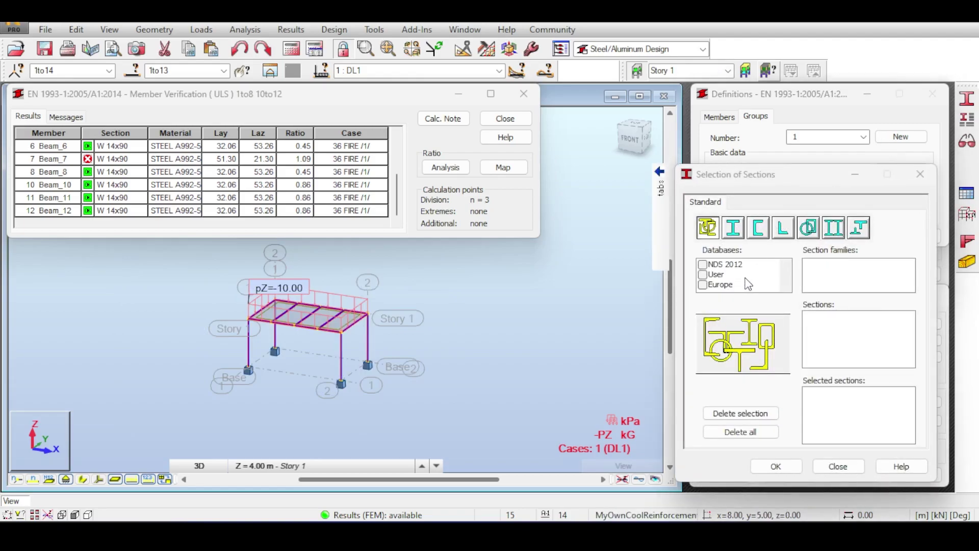
{"action": "left_click", "coordinate": [711, 286]}
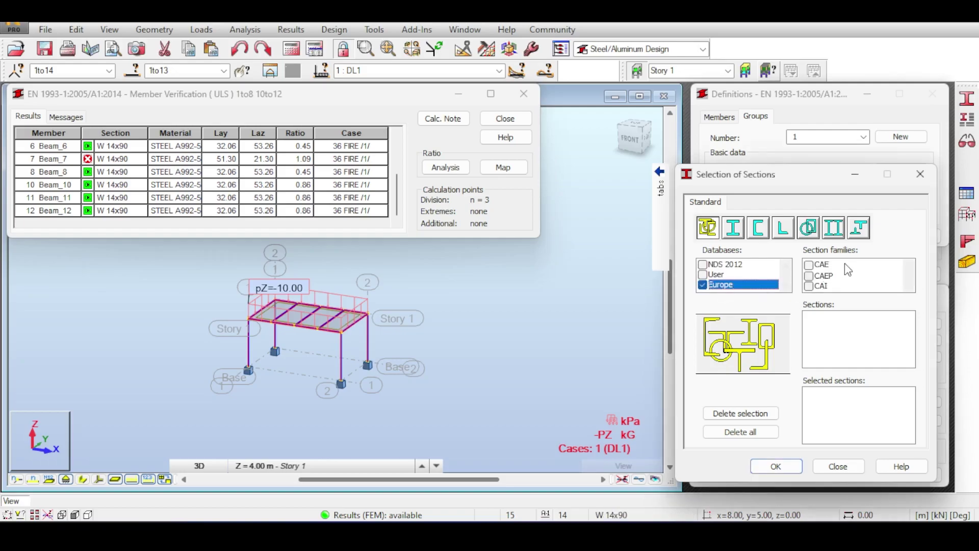
{"action": "left_click", "coordinate": [732, 228]}
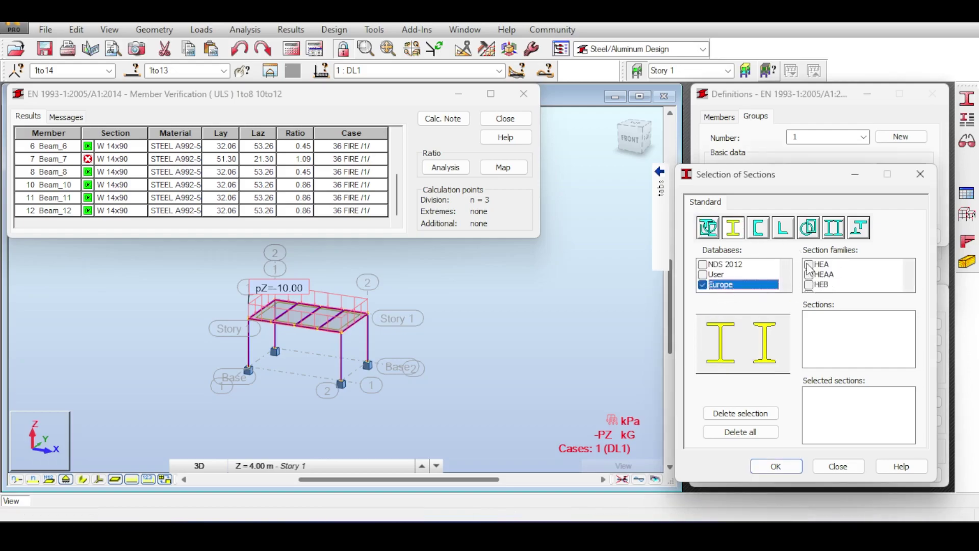
{"action": "scroll", "coordinate": [813, 275], "scroll_direction": "down", "scroll_amount": 3}
{"action": "scroll", "coordinate": [822, 289], "scroll_direction": "up", "scroll_amount": 1}
{"action": "left_click", "coordinate": [816, 266]}
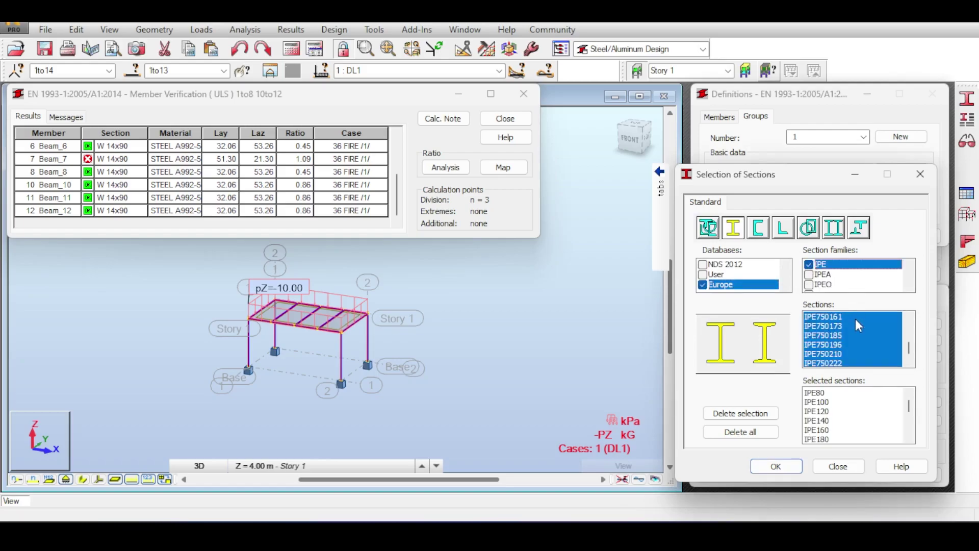
{"action": "left_click", "coordinate": [775, 466]}
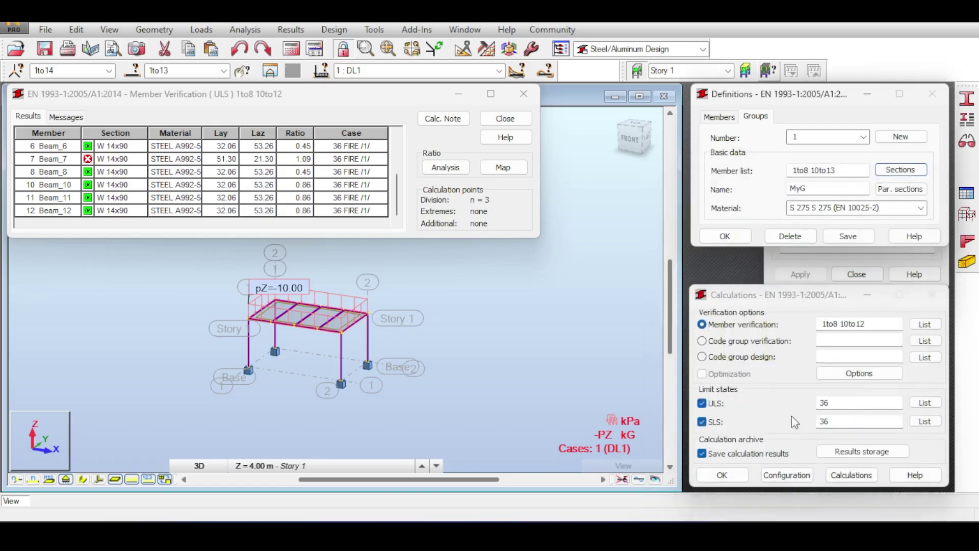
- Save MyG, switch to code group design for group 1, and set ULS combinations to all
{"action": "left_click", "coordinate": [718, 357]}
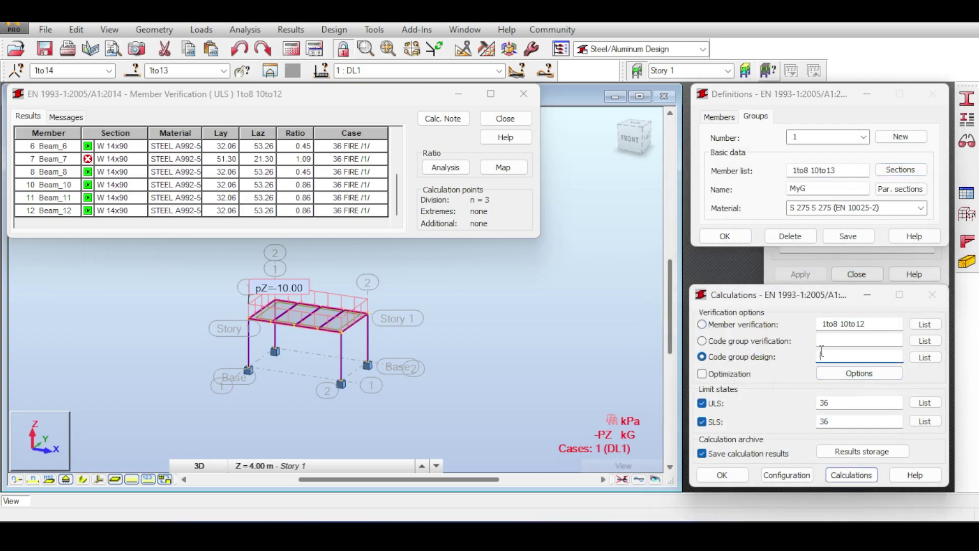
{"action": "left_click", "coordinate": [836, 237]}
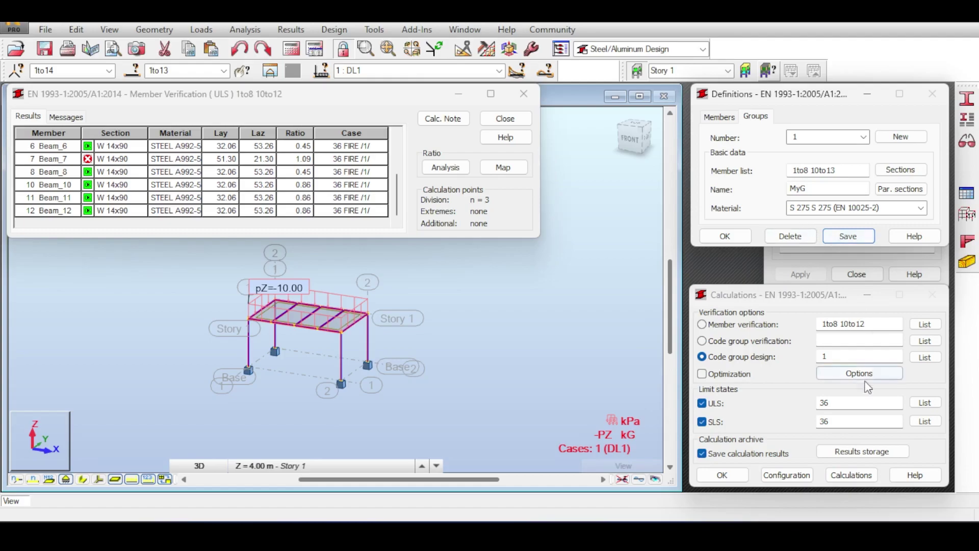
{"action": "left_click", "coordinate": [853, 355]}
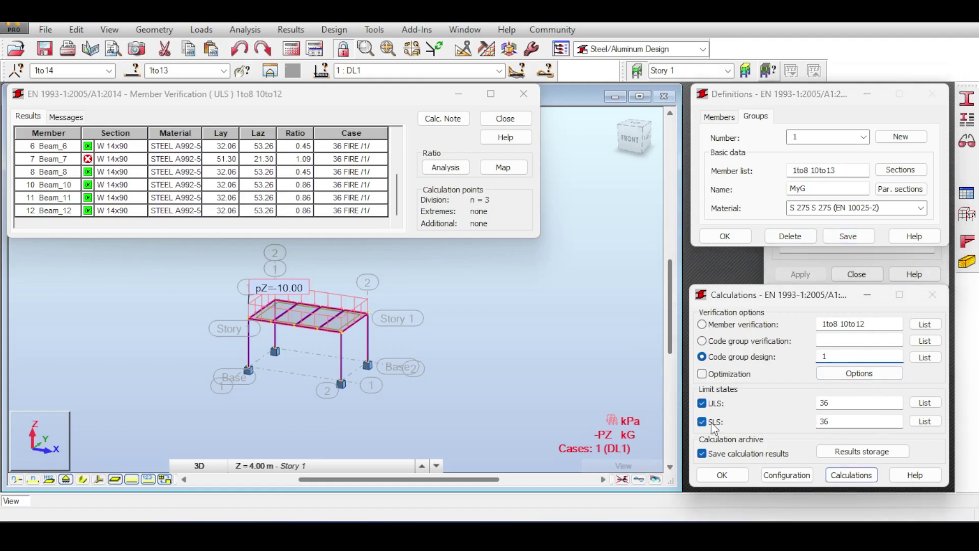
{"action": "double_click", "coordinate": [833, 403]}
{"action": "type", "text": "all"}
{"action": "key", "text": "Tab"}
{"action": "key", "text": "Tab"}
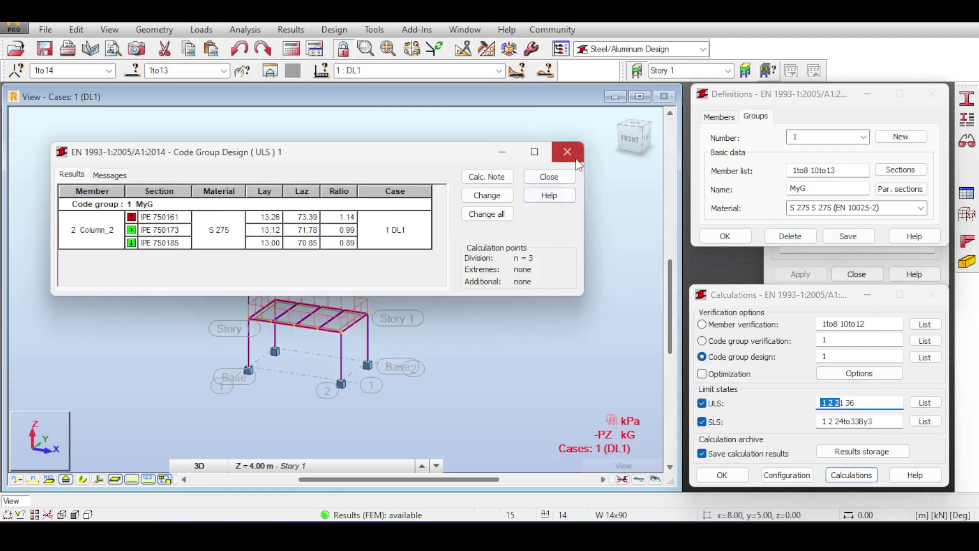
- Close the design results without archiving and display load case 21 ULS
{"action": "left_click", "coordinate": [567, 152]}
{"action": "left_click", "coordinate": [230, 272]}
{"action": "left_click", "coordinate": [499, 71]}
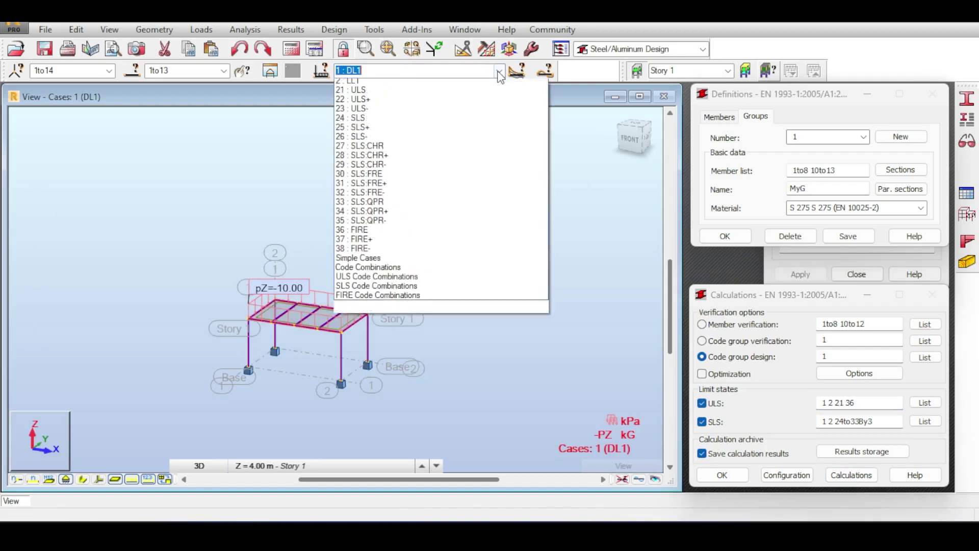
{"action": "left_click", "coordinate": [357, 102]}
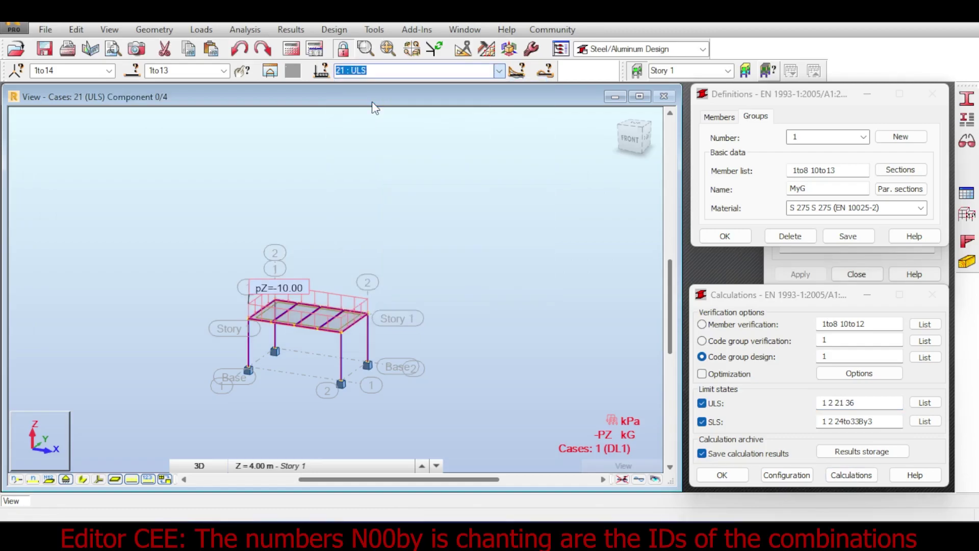
{"action": "scroll", "coordinate": [288, 283], "scroll_direction": "up", "scroll_amount": 3}
{"action": "scroll", "coordinate": [288, 283], "scroll_direction": "down", "scroll_amount": 3}
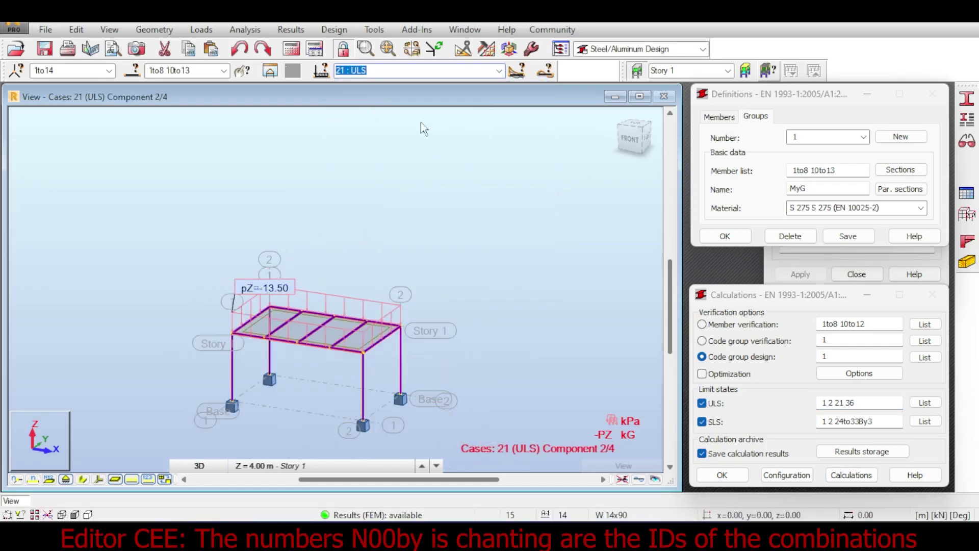
{"action": "left_click", "coordinate": [500, 71]}
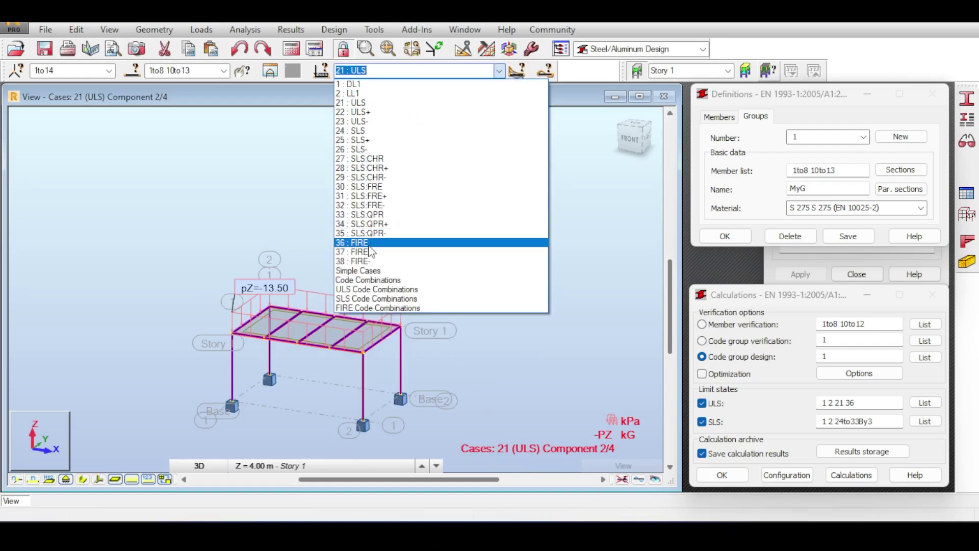
{"action": "left_click", "coordinate": [892, 403]}
- Trim the ULS list to 21 36 and begin replacing the SLS list with 24
{"action": "left_click_drag", "start_coordinate": [836, 403], "coordinate": [721, 400]}
{"action": "key", "text": "BackSpace"}
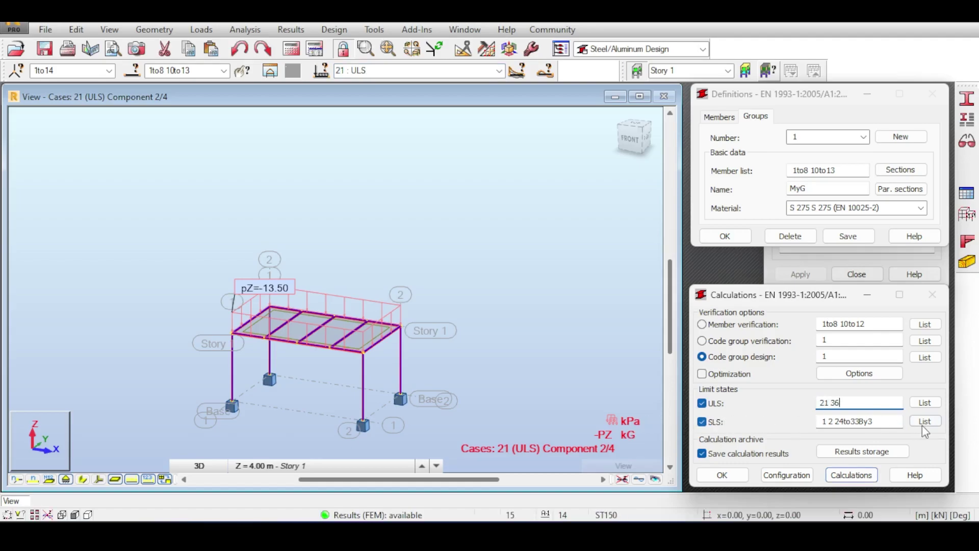
{"action": "left_click", "coordinate": [500, 70]}
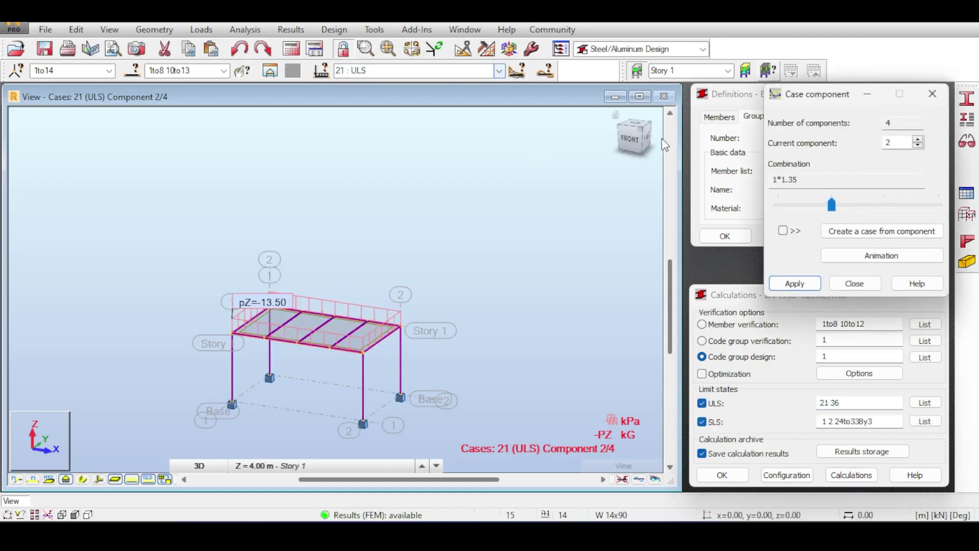
{"action": "left_click", "coordinate": [854, 283]}
{"action": "left_click", "coordinate": [500, 71]}
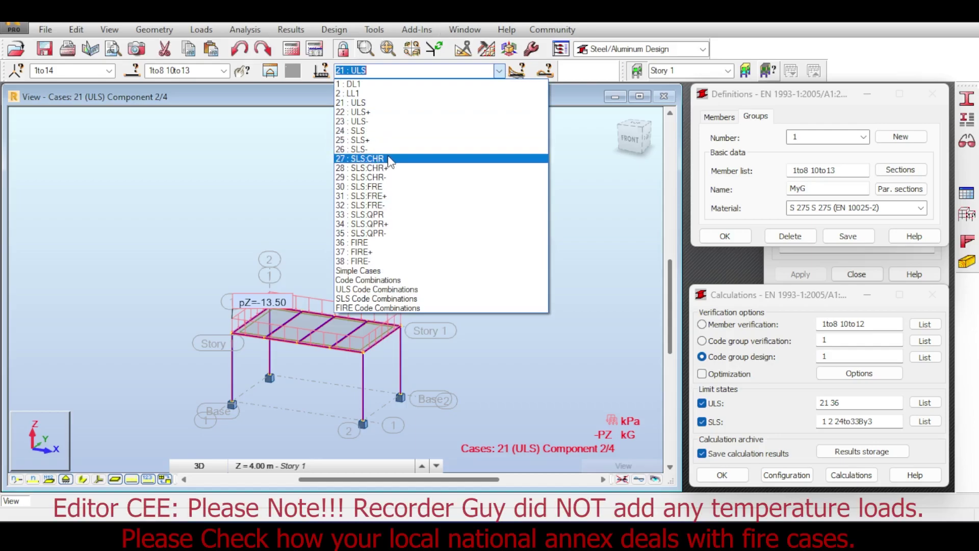
{"action": "left_click", "coordinate": [857, 490]}
{"action": "triple_click", "coordinate": [859, 421]}
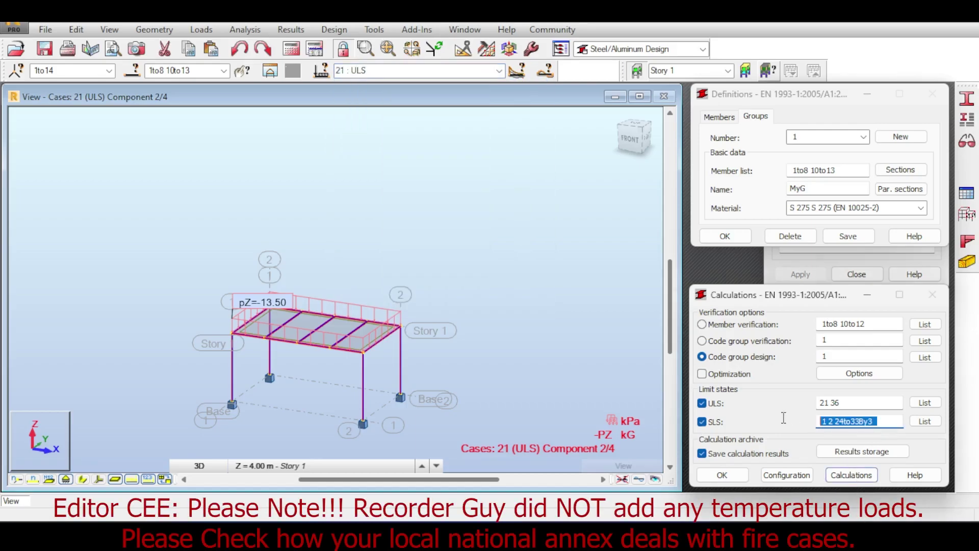
{"action": "type", "text": "24"}
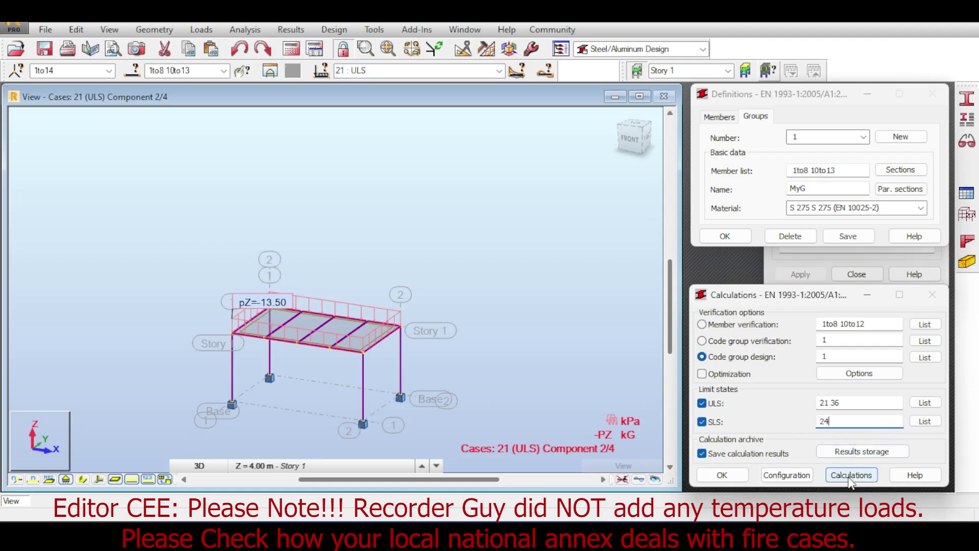
- Run MyG code group design and inspect Beam_7's IPE 300 result at ratio 0.94
{"action": "left_click", "coordinate": [851, 475]}
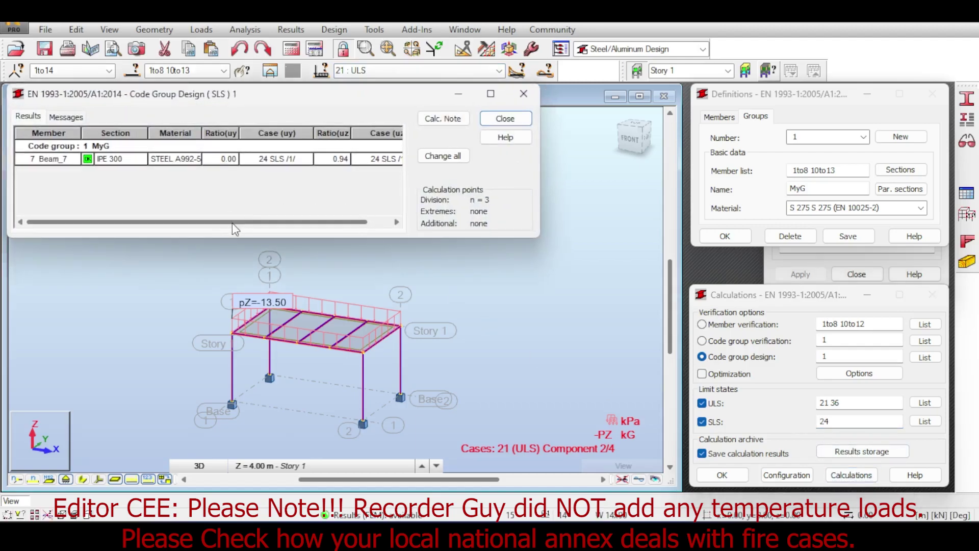
{"action": "left_click_drag", "start_coordinate": [301, 224], "coordinate": [177, 223]}
{"action": "left_click", "coordinate": [344, 159]}
{"action": "double_click", "coordinate": [345, 162]}
{"action": "left_click_drag", "start_coordinate": [405, 262], "coordinate": [407, 232]}
{"action": "left_click", "coordinate": [528, 229]}
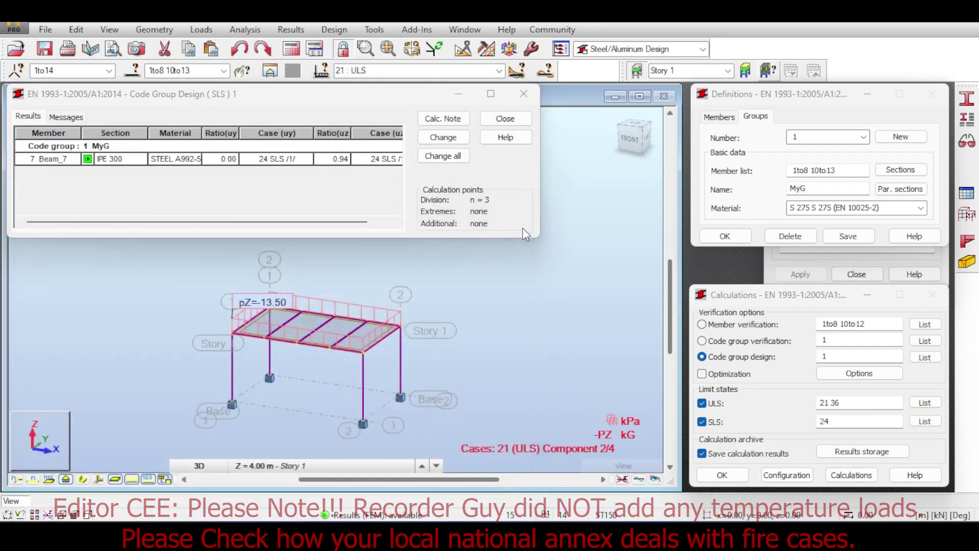
- Check the calculation configuration, then close the code group results without archiving
{"action": "left_click", "coordinate": [787, 475]}
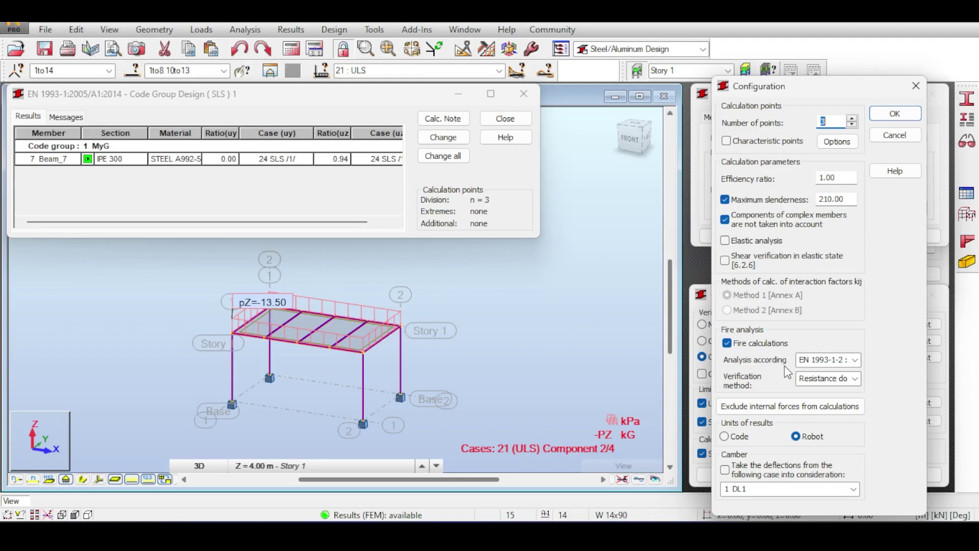
{"action": "left_click", "coordinate": [903, 133]}
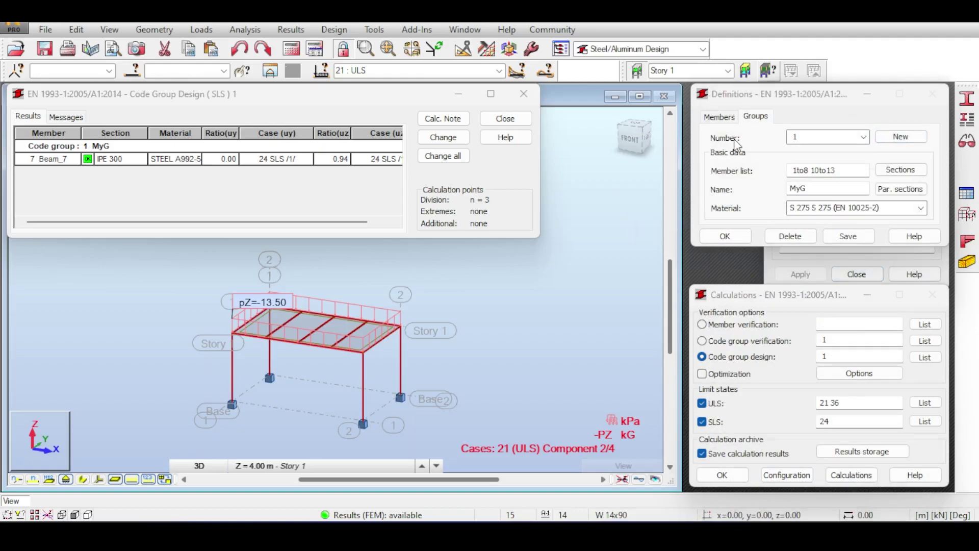
{"action": "left_click_drag", "start_coordinate": [407, 98], "coordinate": [472, 163]}
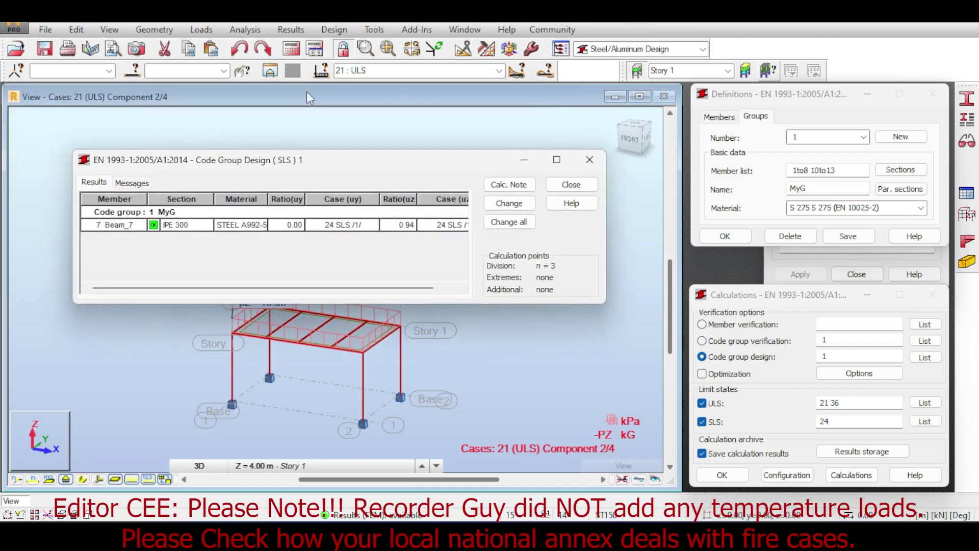
{"action": "left_click", "coordinate": [590, 160]}
{"action": "left_click", "coordinate": [251, 278]}
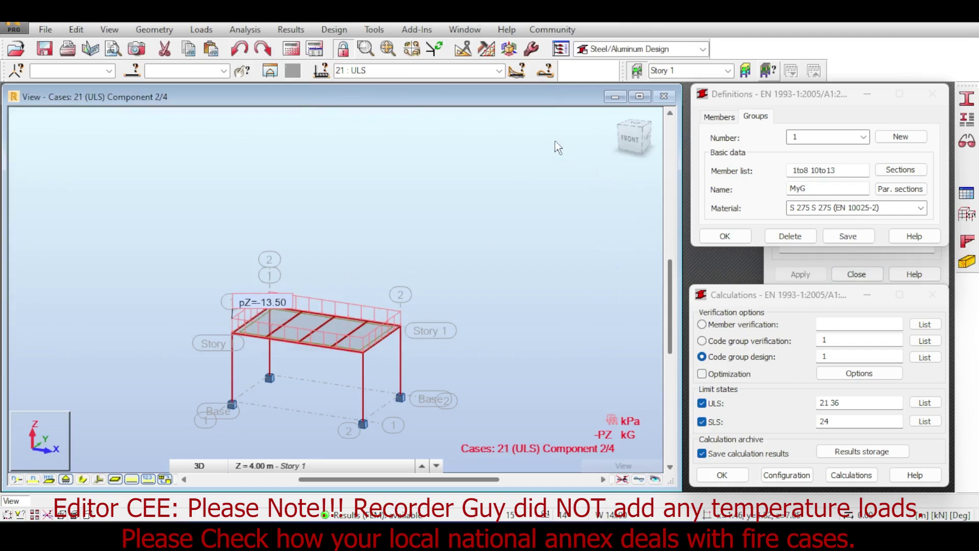
{"action": "left_click", "coordinate": [544, 52]}
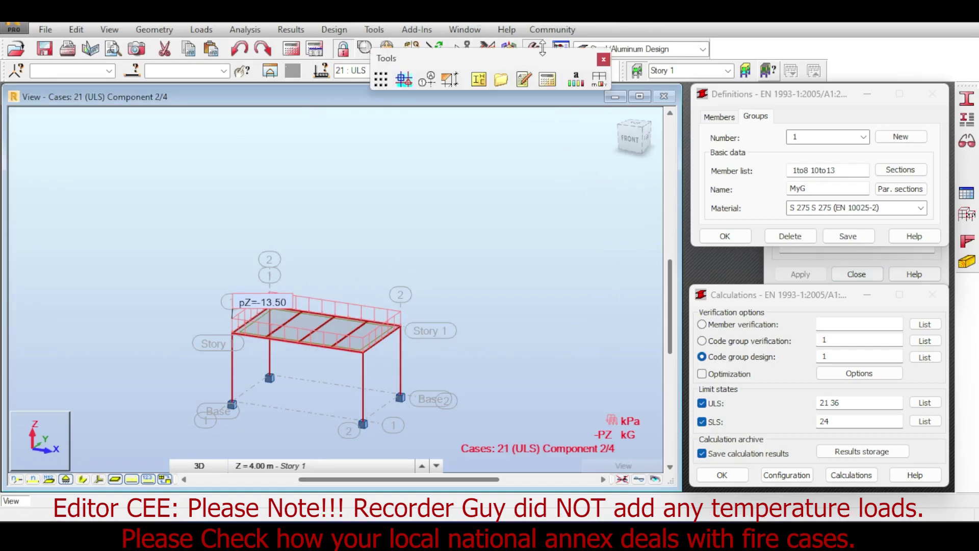
{"action": "left_click", "coordinate": [600, 79]}
{"action": "left_click", "coordinate": [321, 227]}
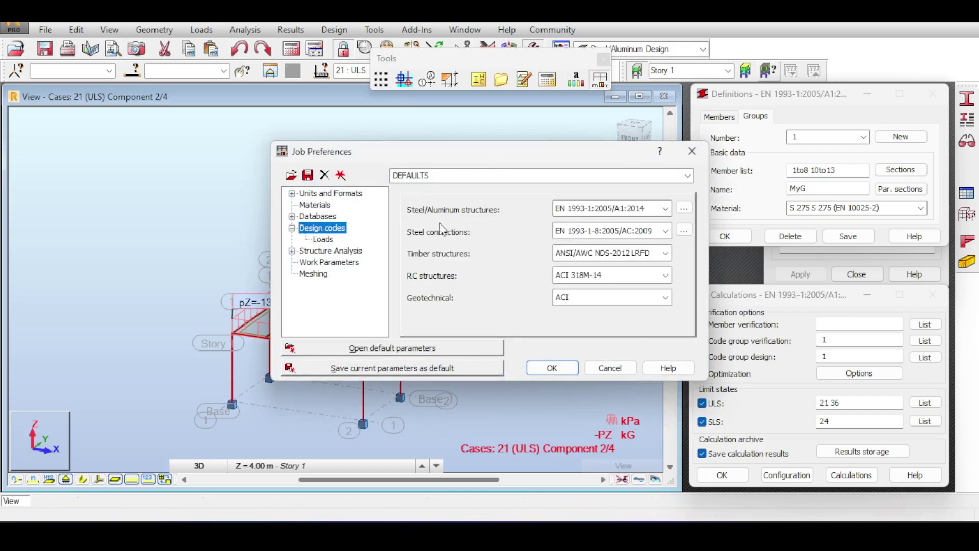
{"action": "left_click", "coordinate": [325, 240]}
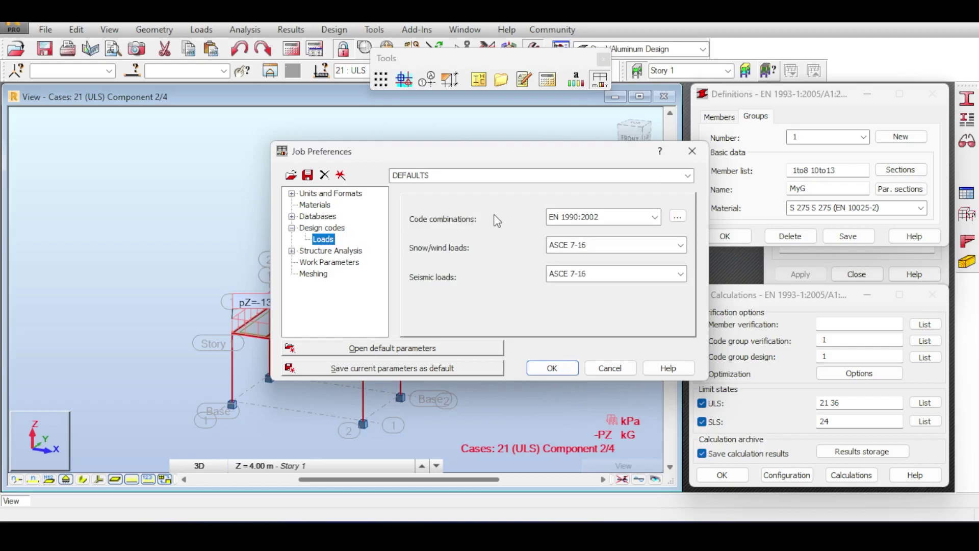
{"action": "left_click", "coordinate": [610, 368]}
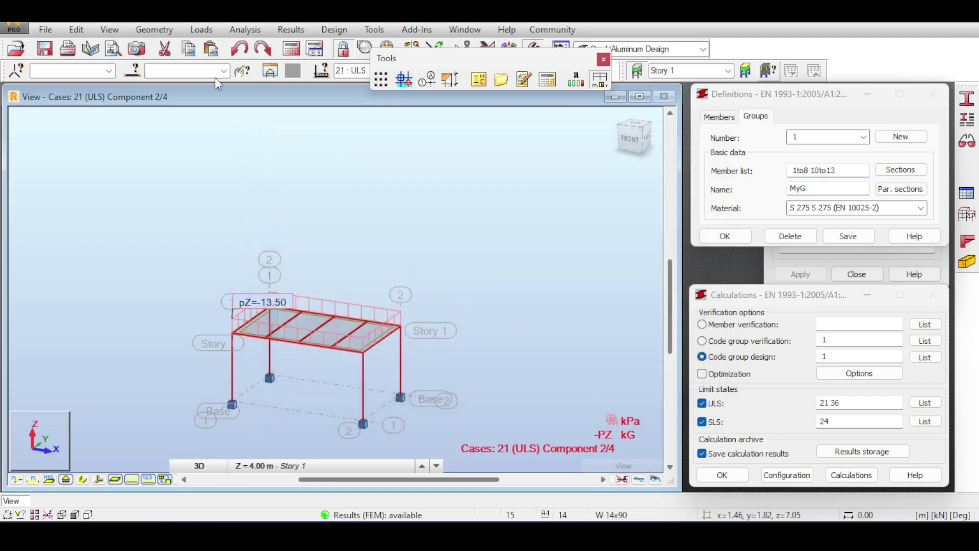
{"action": "left_click", "coordinate": [202, 28]}
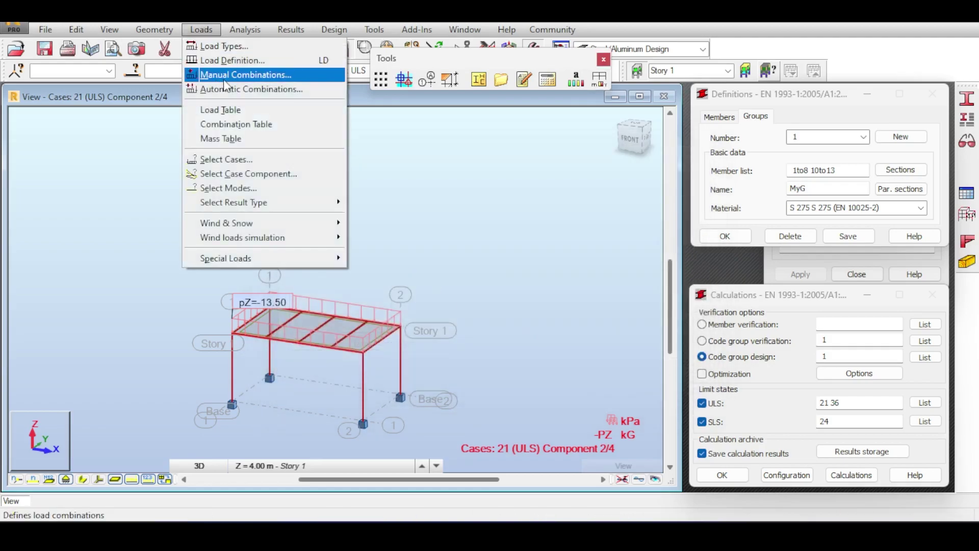
{"action": "left_click", "coordinate": [224, 75]}
{"action": "left_click", "coordinate": [572, 193]}
{"action": "left_click", "coordinate": [201, 29]}
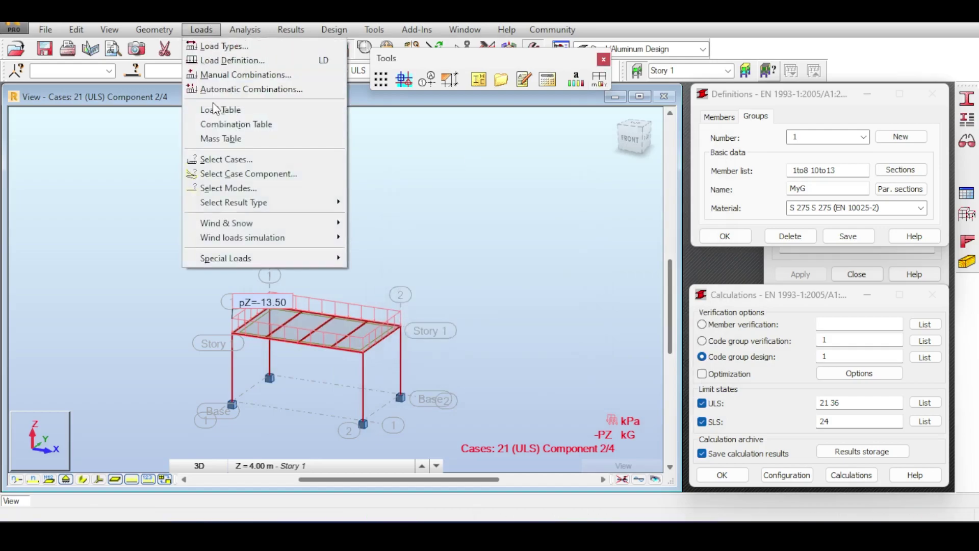
{"action": "left_click", "coordinate": [223, 90]}
{"action": "left_click", "coordinate": [581, 365]}
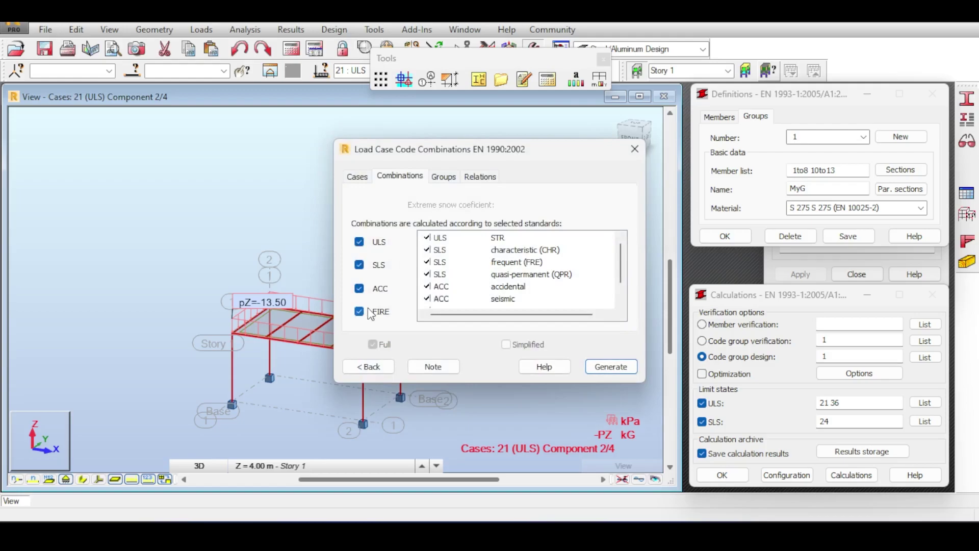
{"action": "left_click", "coordinate": [475, 179]}
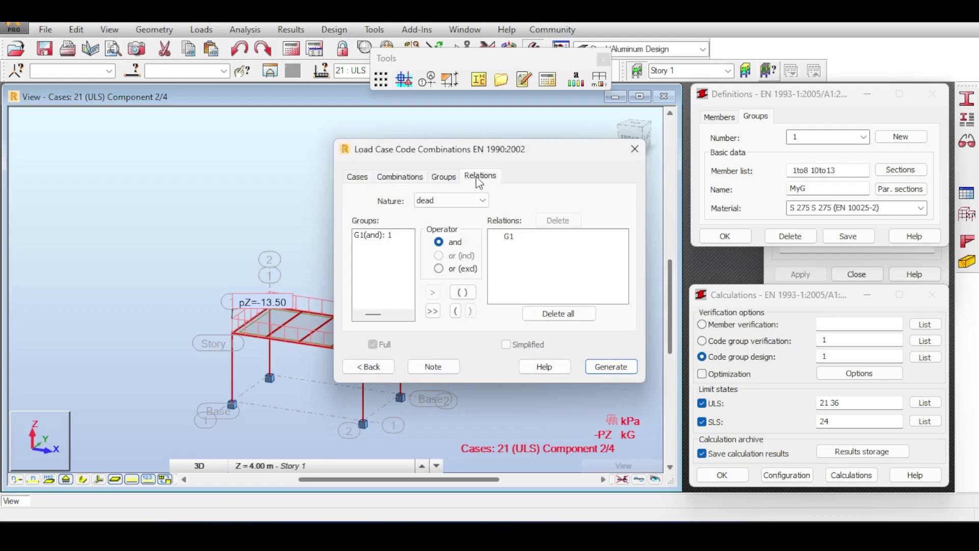
{"action": "left_click", "coordinate": [430, 366]}
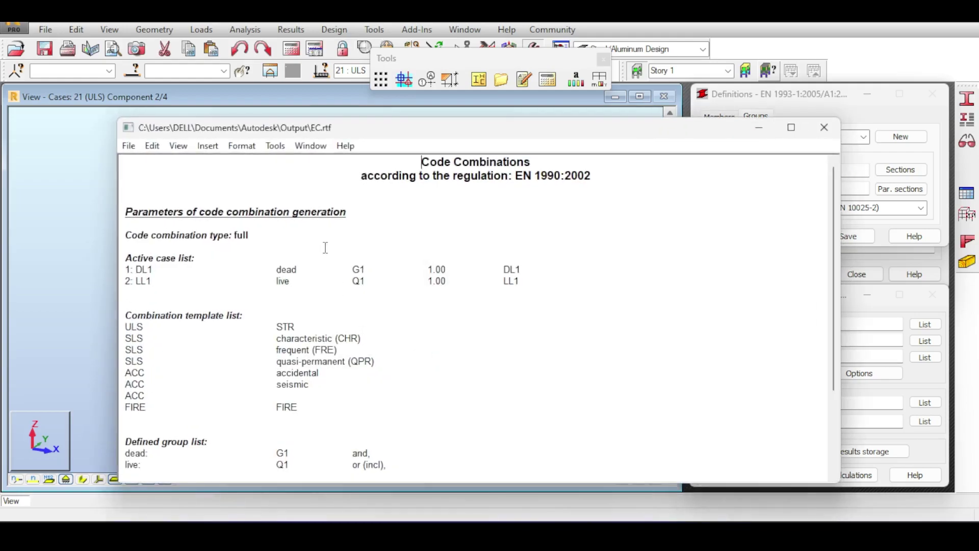
{"action": "left_click_drag", "start_coordinate": [138, 271], "coordinate": [378, 272]}
{"action": "left_click_drag", "start_coordinate": [179, 284], "coordinate": [367, 284]}
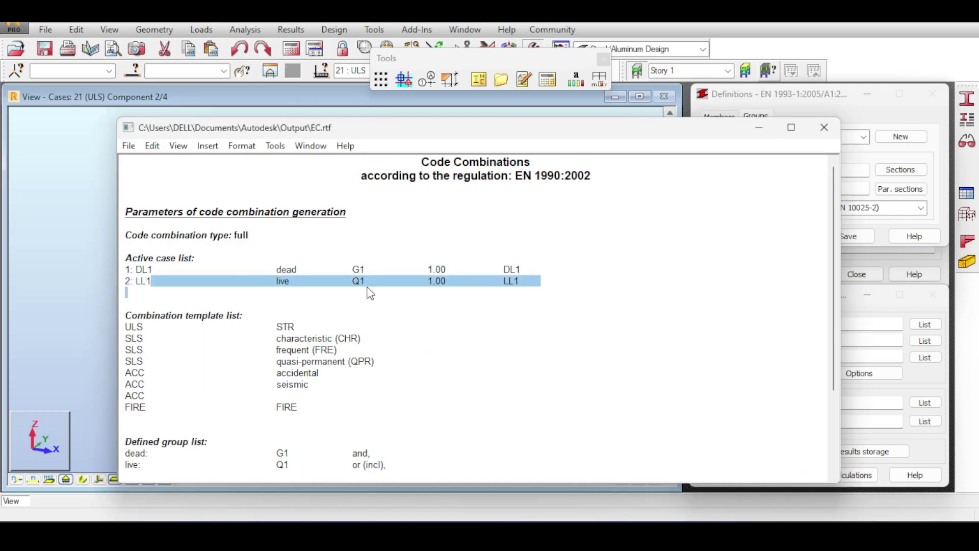
{"action": "scroll", "coordinate": [358, 322], "scroll_direction": "down", "scroll_amount": 3}
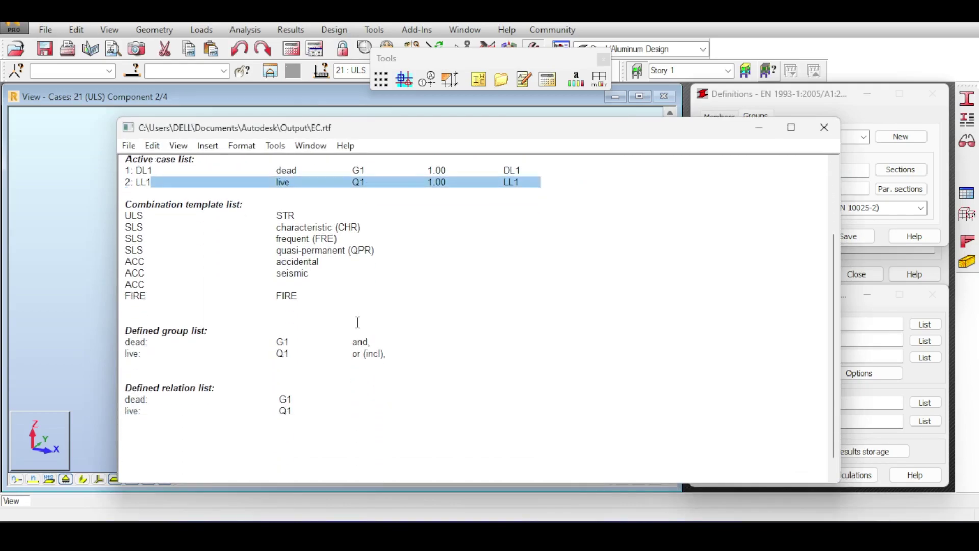
{"action": "left_click", "coordinate": [824, 127]}
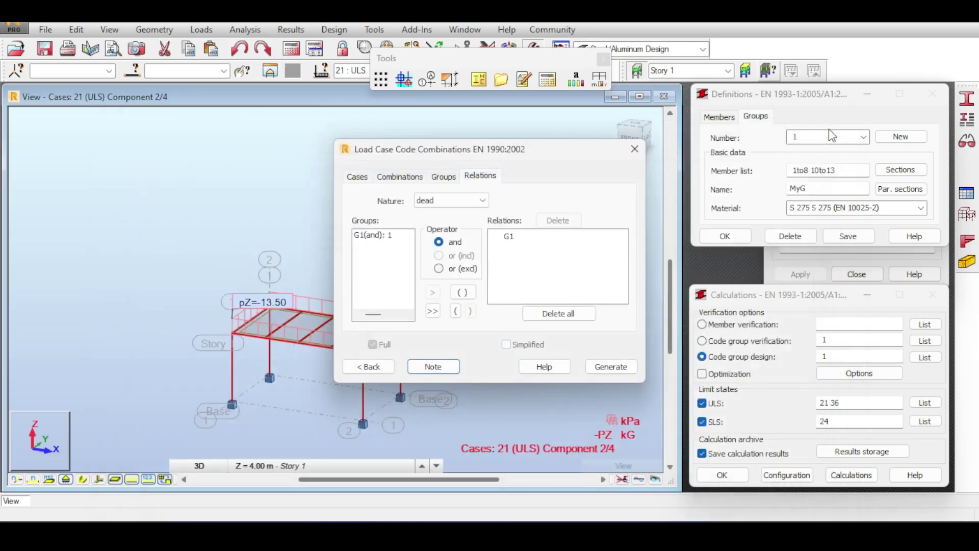
{"action": "left_click", "coordinate": [634, 149]}
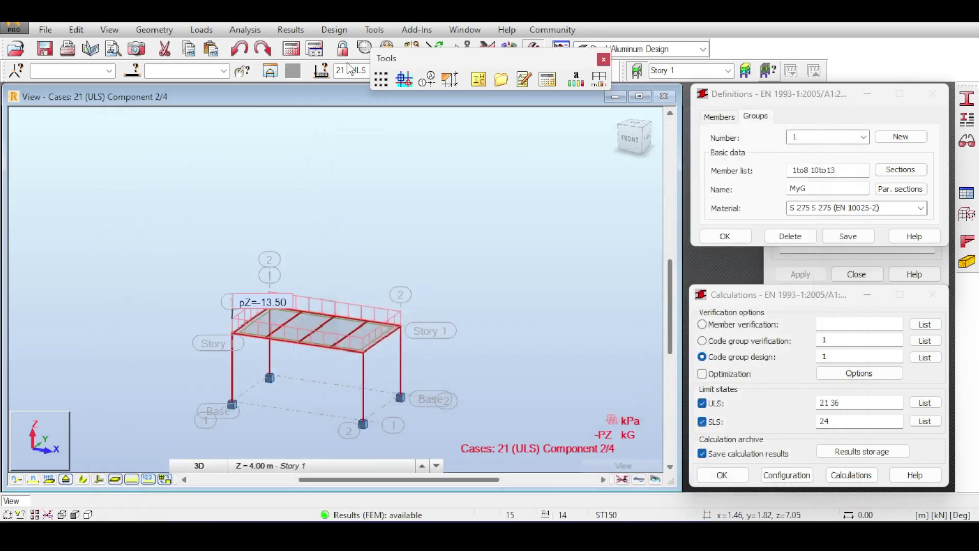
- Close the Tools palette and keep load case 21 ULS displayed
{"action": "left_click", "coordinate": [603, 59]}
{"action": "left_click", "coordinate": [499, 73]}
{"action": "left_click", "coordinate": [594, 216]}
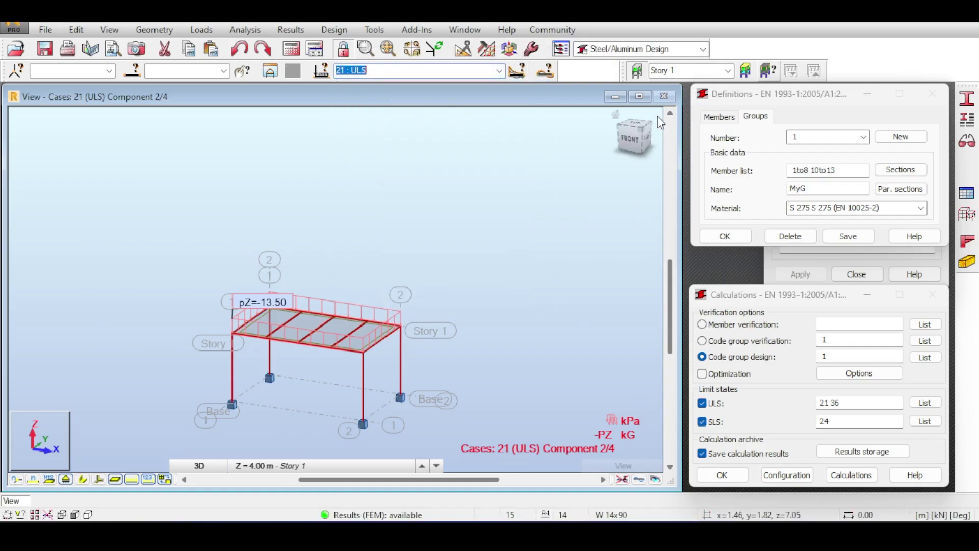
- Review MyECBeam's 30-minute fire resistance parameters and confirm fire calculations are enabled in Configuration
{"action": "left_click", "coordinate": [968, 120]}
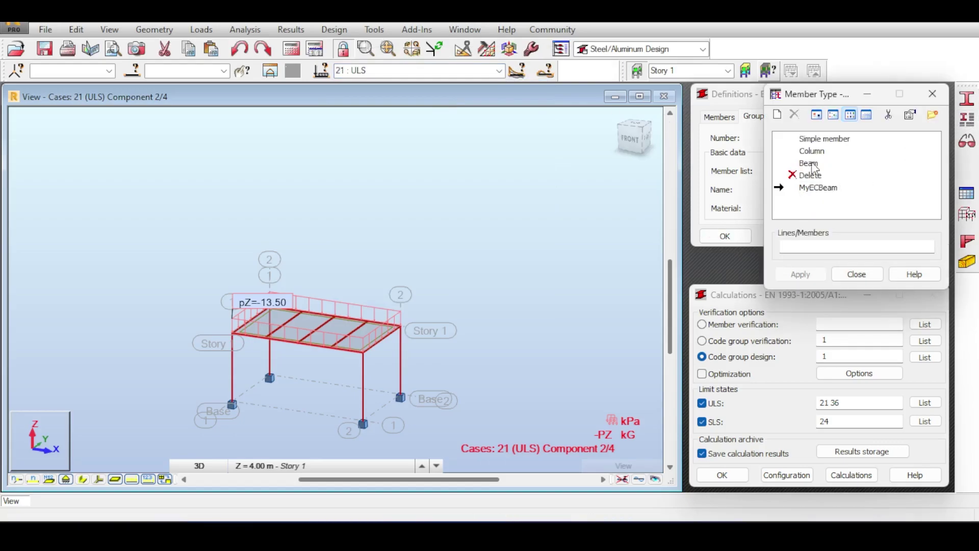
{"action": "double_click", "coordinate": [815, 187]}
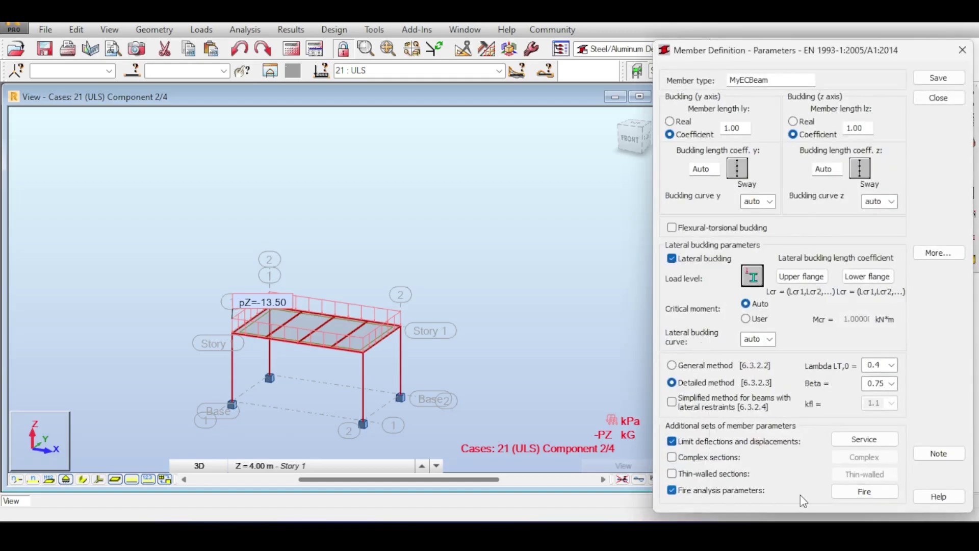
{"action": "left_click", "coordinate": [862, 492]}
{"action": "left_click_drag", "start_coordinate": [740, 126], "coordinate": [549, 101]}
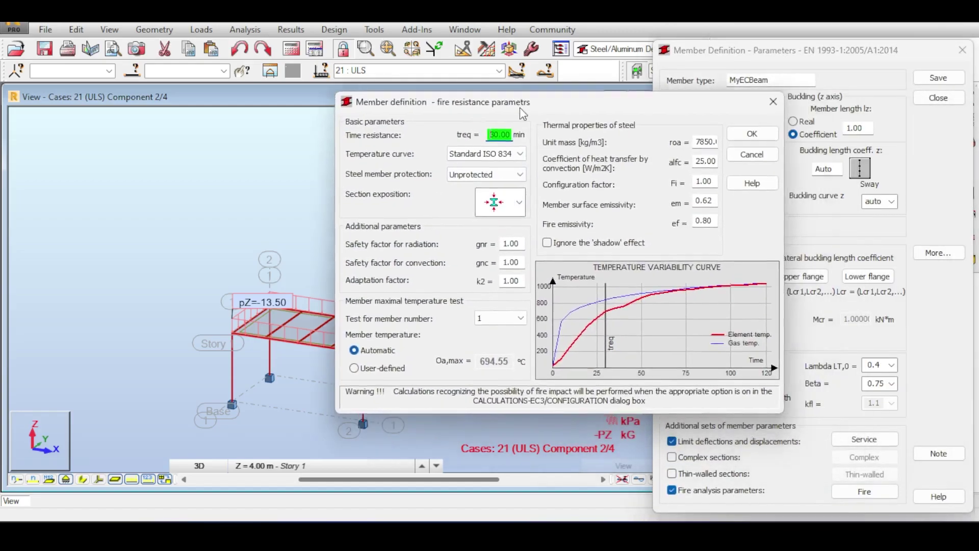
{"action": "left_click", "coordinate": [751, 154]}
{"action": "left_click", "coordinate": [938, 77]}
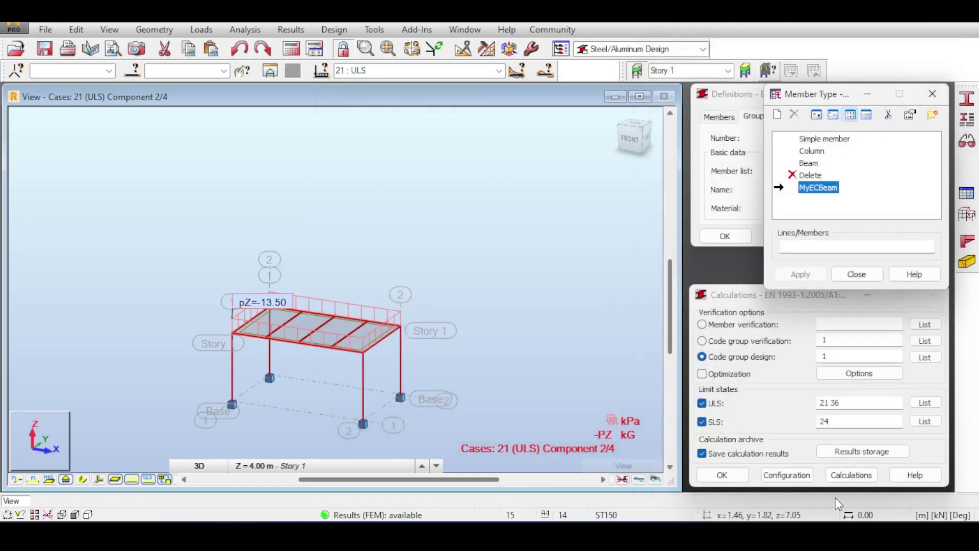
{"action": "left_click", "coordinate": [786, 474]}
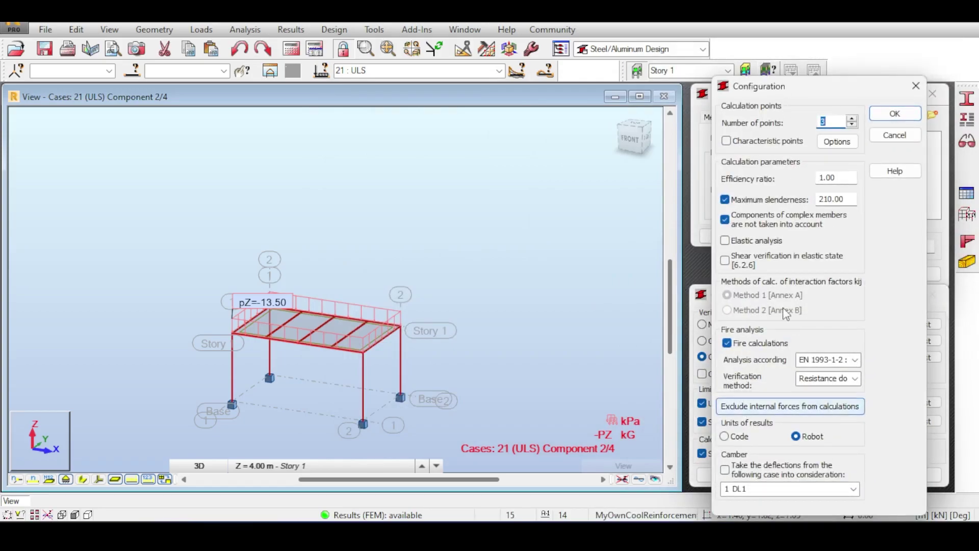
{"action": "left_click", "coordinate": [895, 114]}
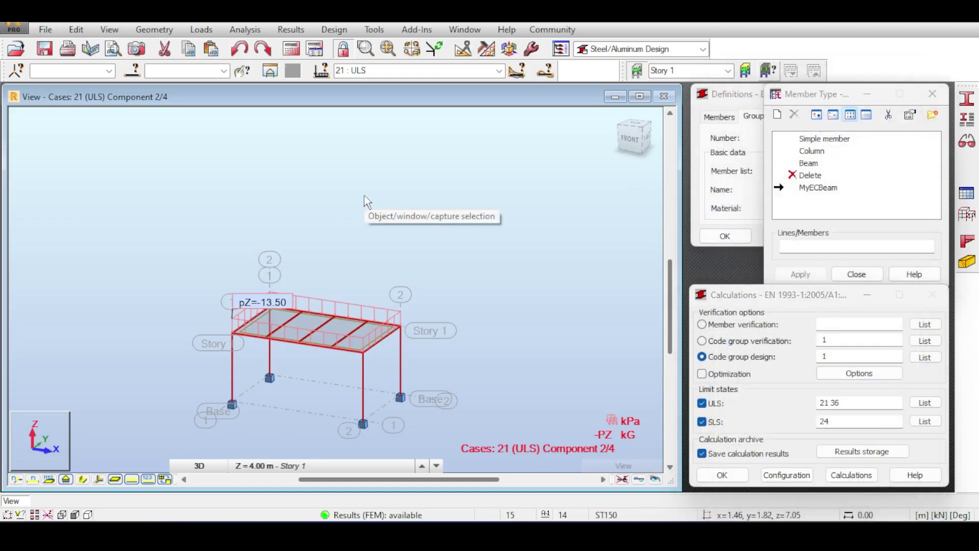
{"action": "scroll", "coordinate": [372, 192], "scroll_direction": "down", "scroll_amount": 4}
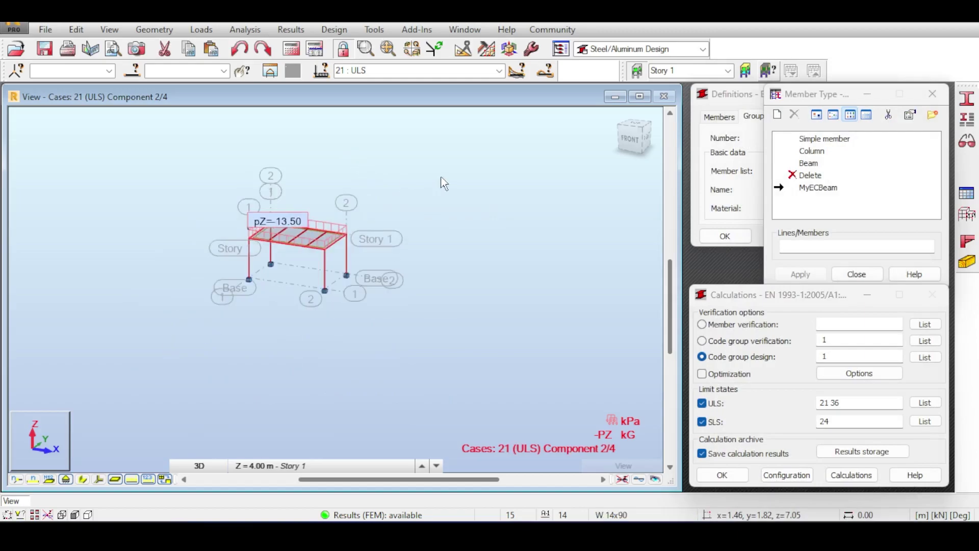
{"action": "scroll", "coordinate": [380, 178], "scroll_direction": "down", "scroll_amount": 1}
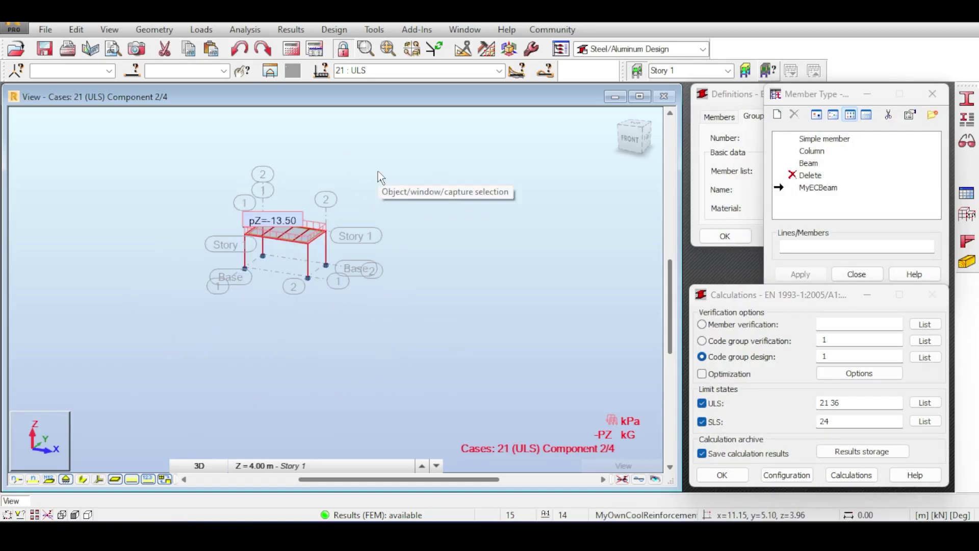